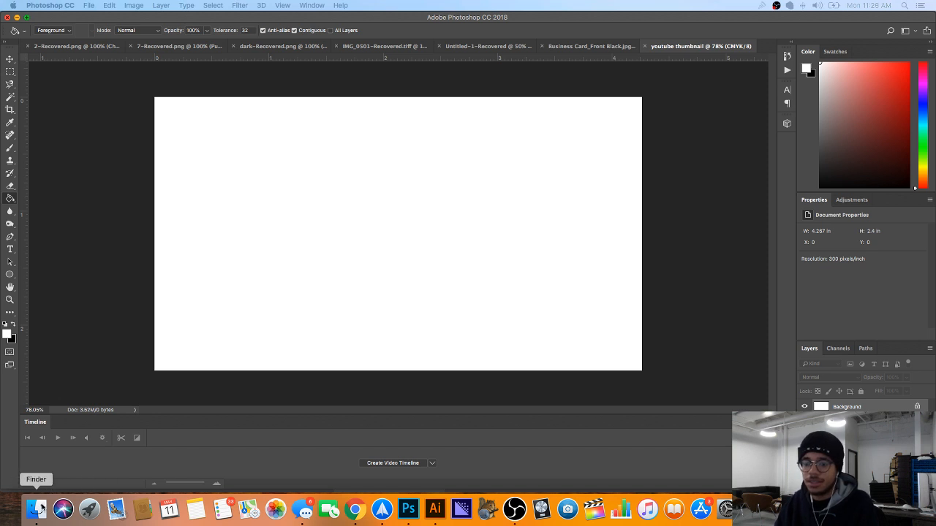
pyautogui.click(36, 510)
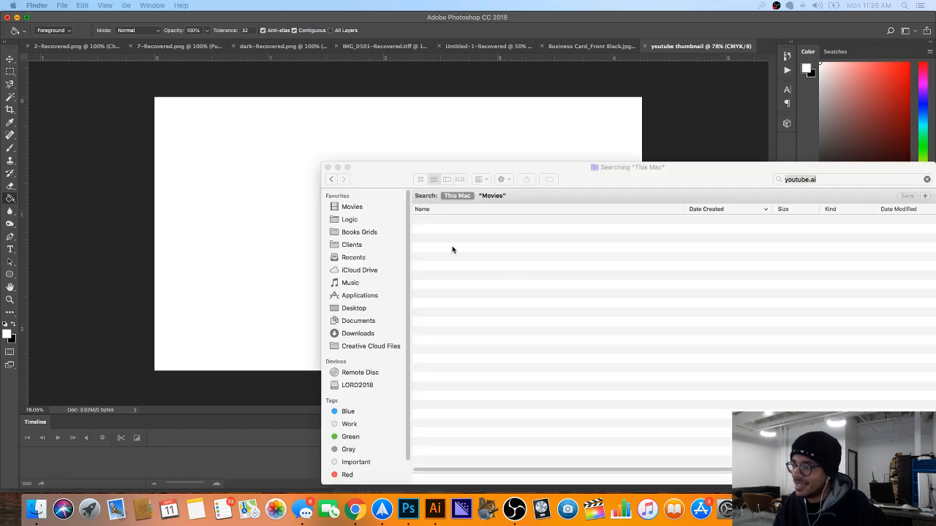
pyautogui.click(369, 253)
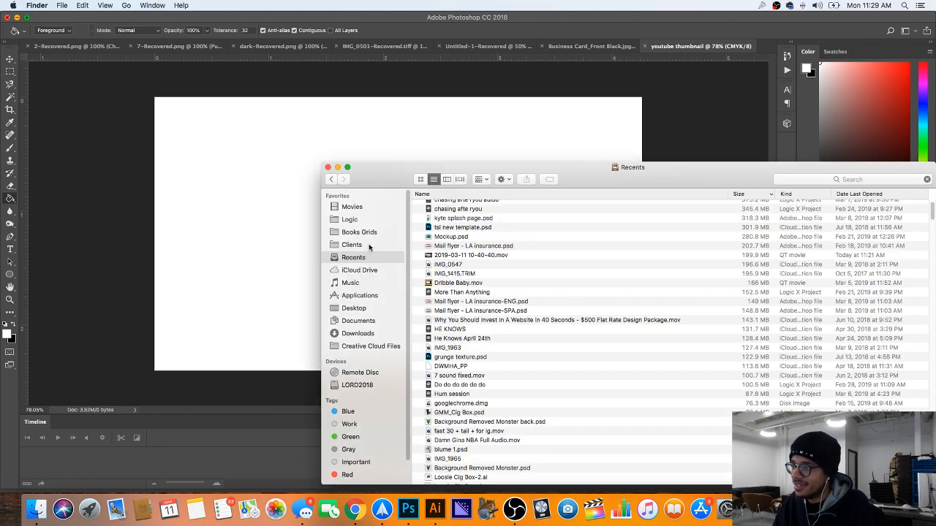
pyautogui.click(370, 246)
pyautogui.click(367, 206)
pyautogui.click(491, 206)
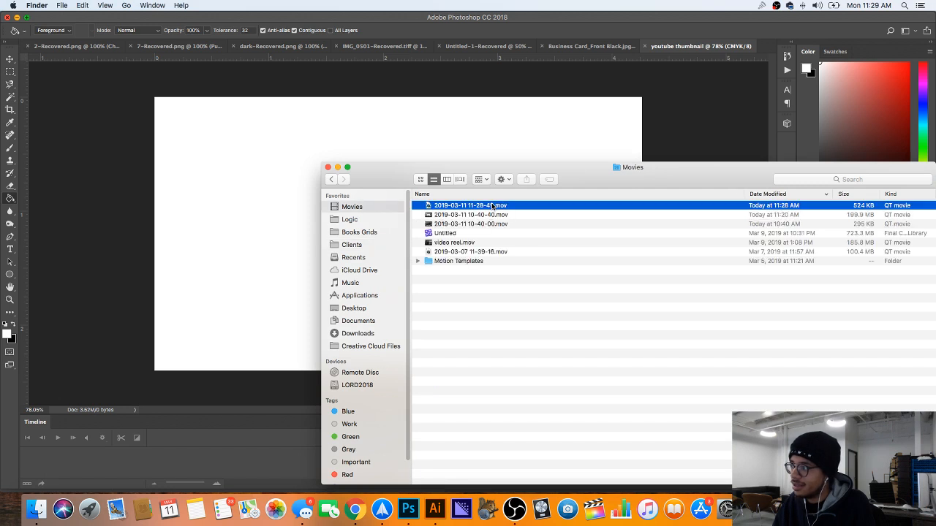
pyautogui.press('space')
pyautogui.press('space')
pyautogui.click(583, 214)
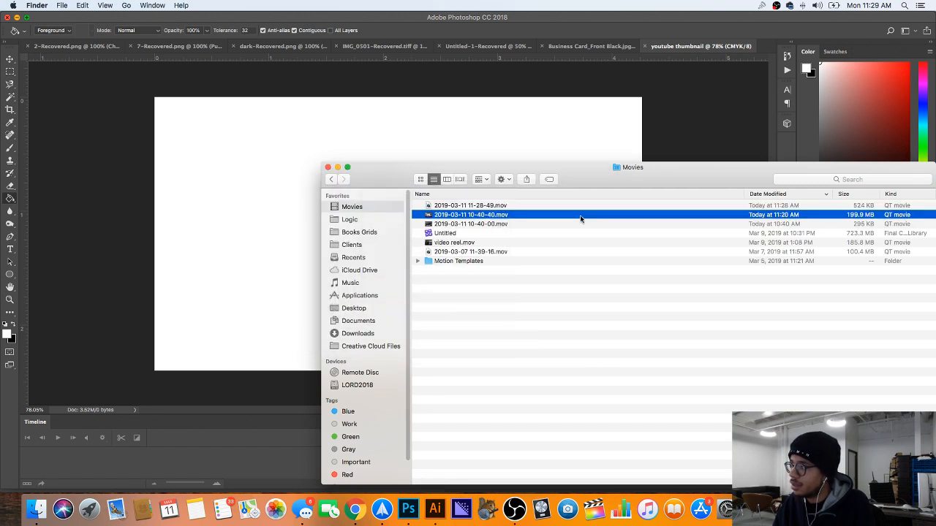
pyautogui.press('space')
pyautogui.click(706, 73)
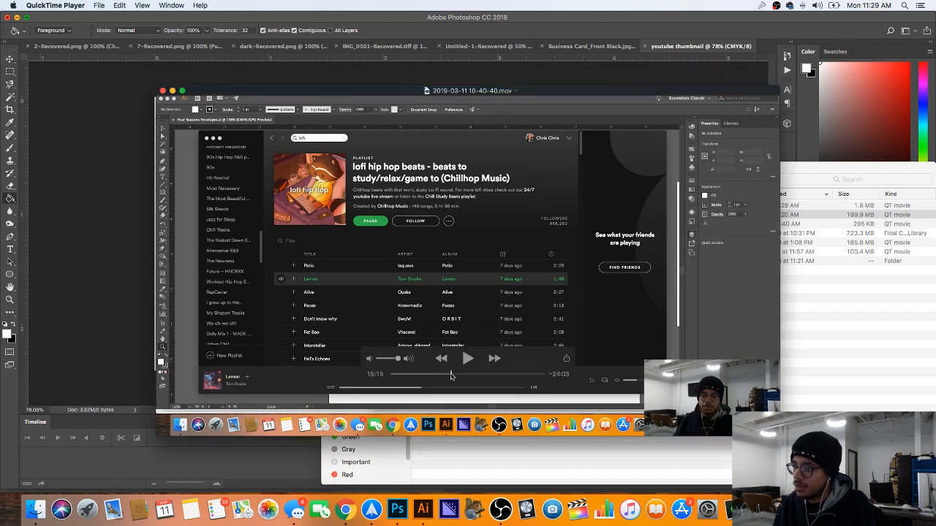
# Step: Move the recording to the 12:20 frame, take a screenshot of the full video picture and return to Photoshop
pyautogui.moveTo(439, 374); pyautogui.dragTo(439, 378)
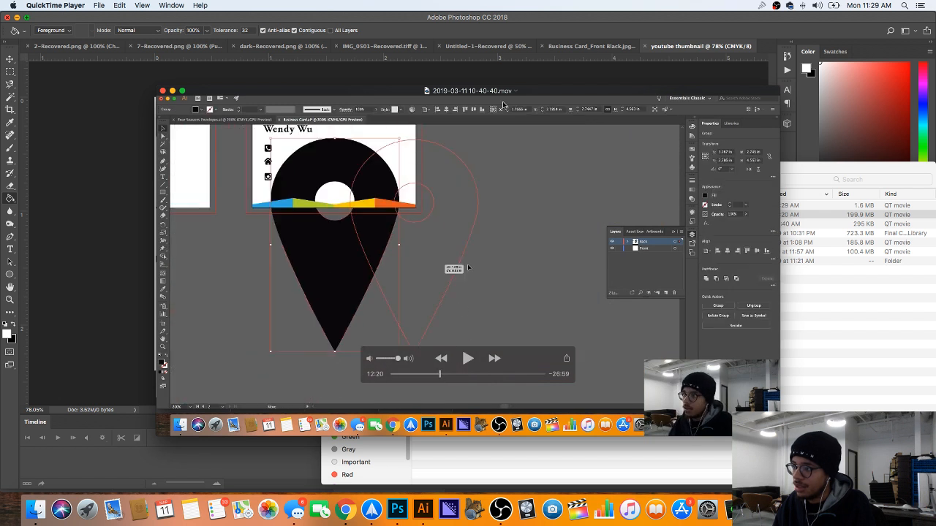
pyautogui.doubleClick(542, 92)
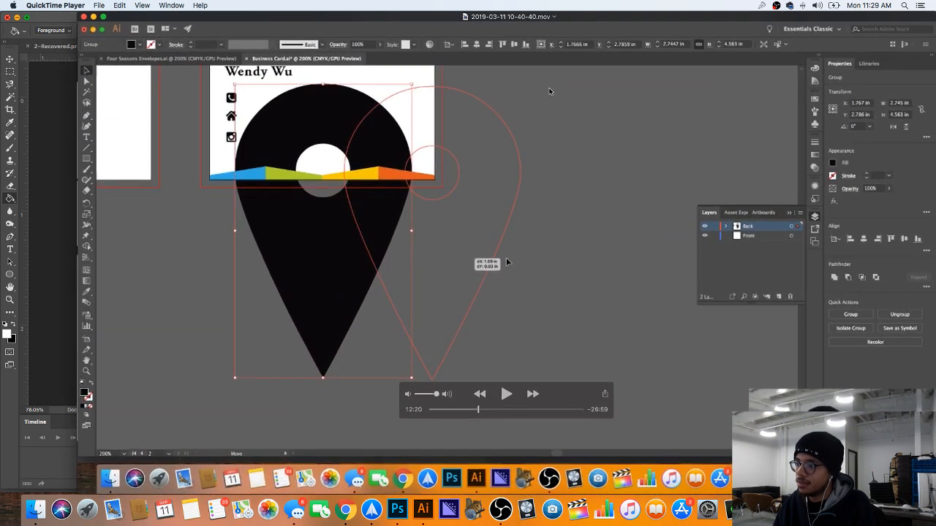
pyautogui.click(106, 18)
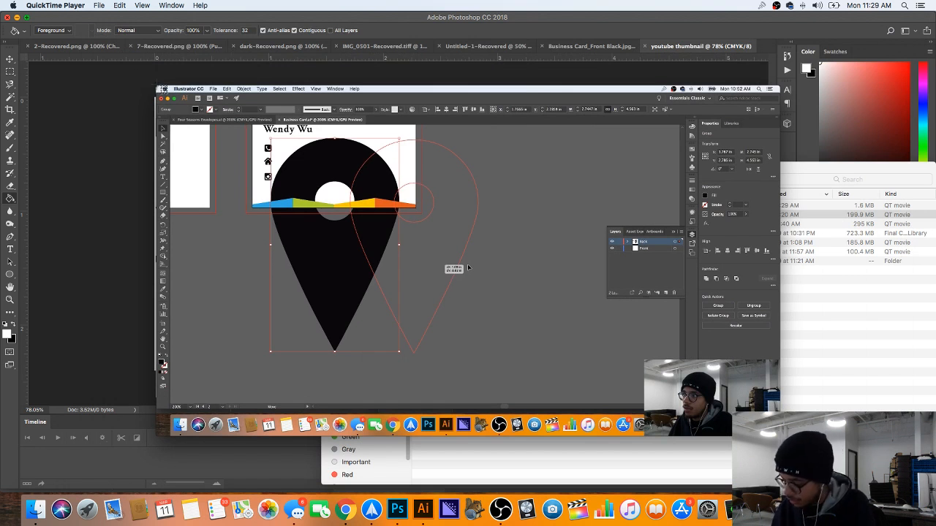
pyautogui.moveTo(156, 84); pyautogui.dragTo(779, 436)
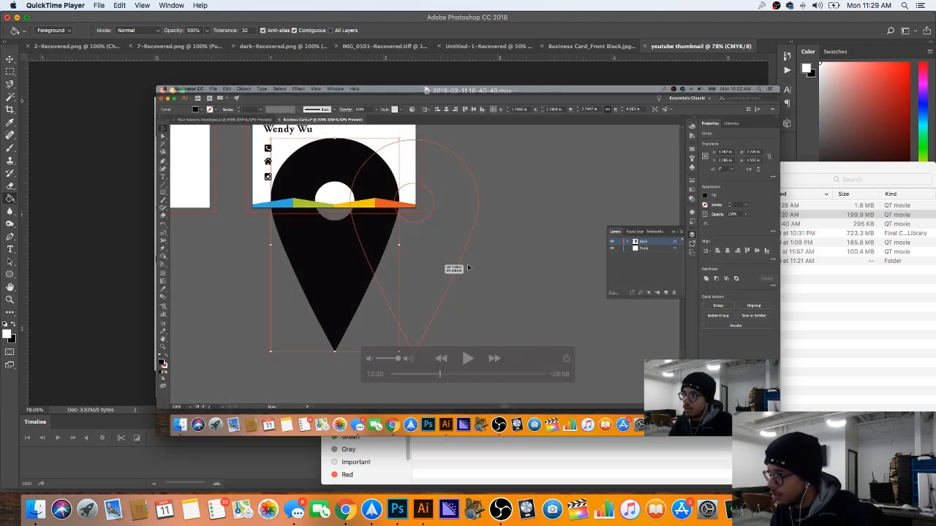
pyautogui.click(247, 468)
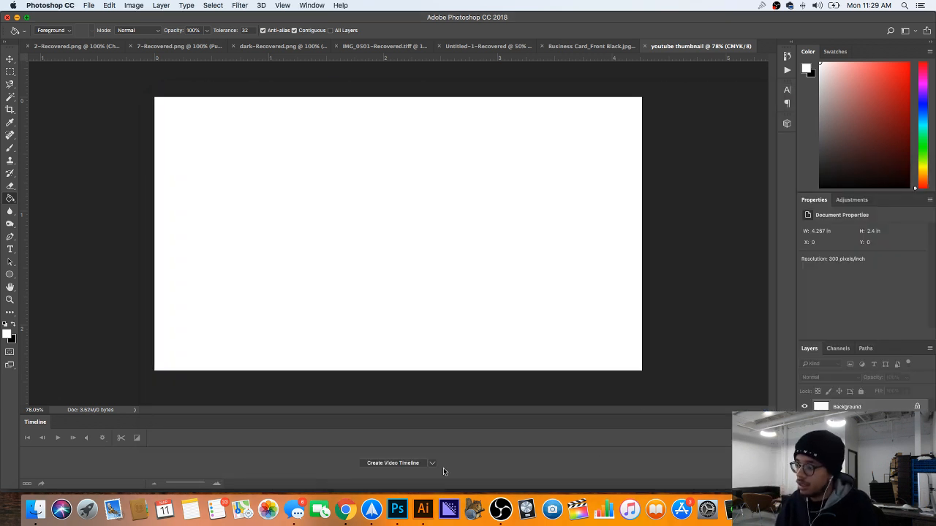
# Step: Place the desktop file Screen Shot 2019-03-11 at 11.29.26 AM into the youtube thumbnail document from Finder
pyautogui.click(35, 510)
pyautogui.click(367, 311)
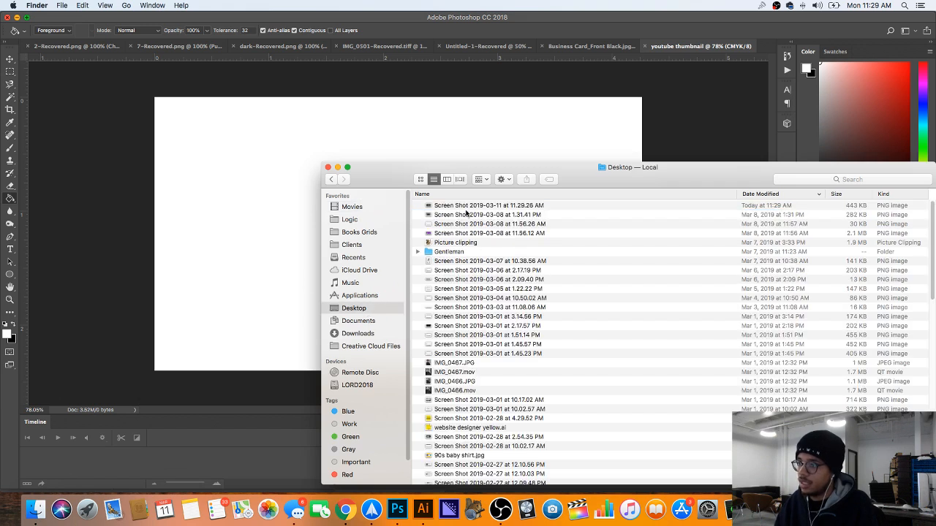
pyautogui.click(471, 204)
pyautogui.press('space')
pyautogui.press('space')
pyautogui.moveTo(471, 205); pyautogui.dragTo(249, 154)
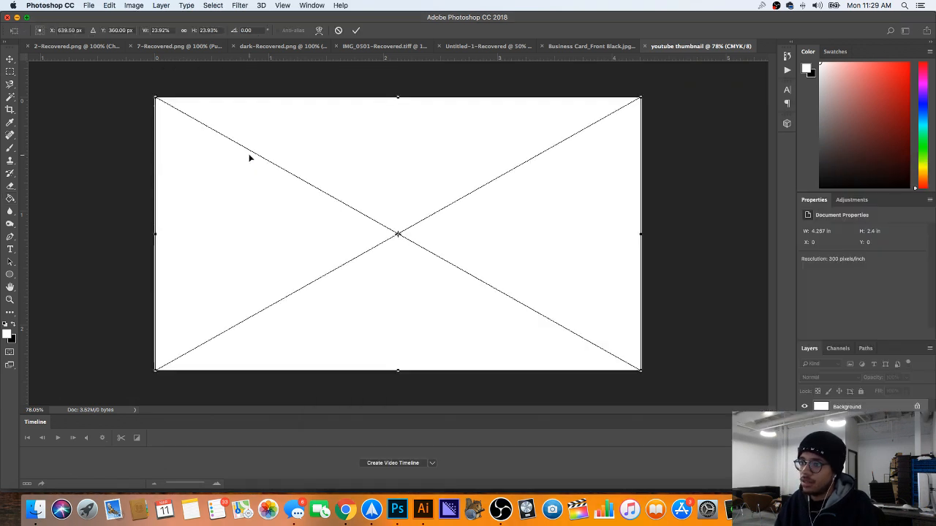
pyautogui.press('Return')
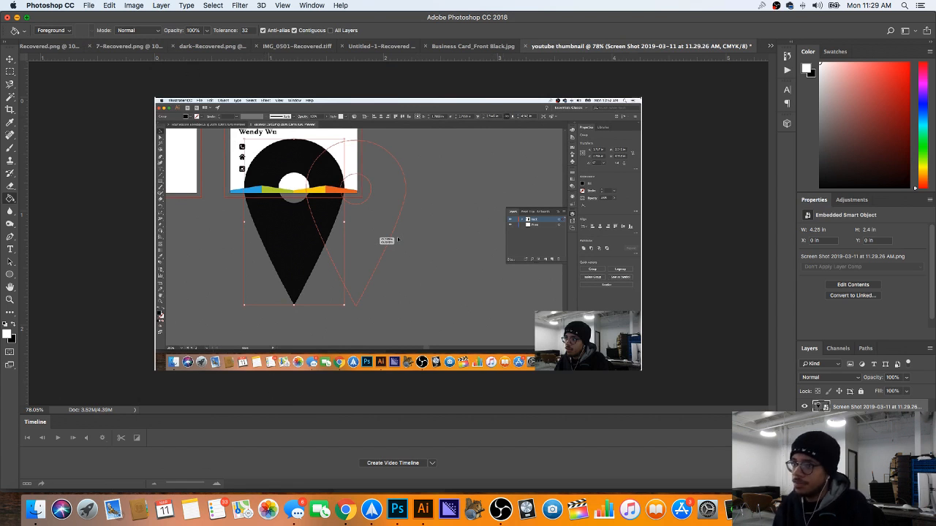
# Step: Enlarge the placed screenshot to about 24.26% so it extends slightly past the canvas edges
pyautogui.click(10, 58)
pyautogui.press('super+t')
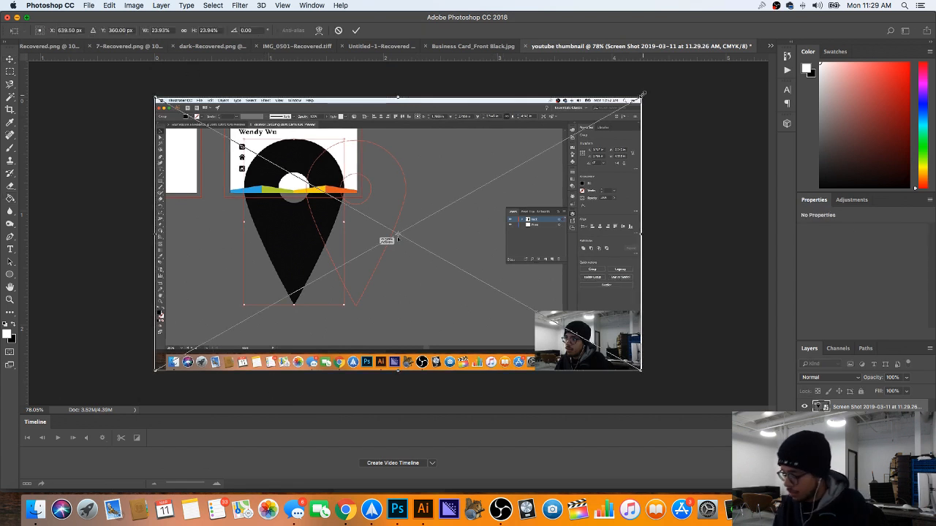
pyautogui.moveTo(643, 93)
pyautogui.mouseDown()
pyautogui.moveTo(654, 88)
pyautogui.moveTo(646, 93)
pyautogui.mouseUp()
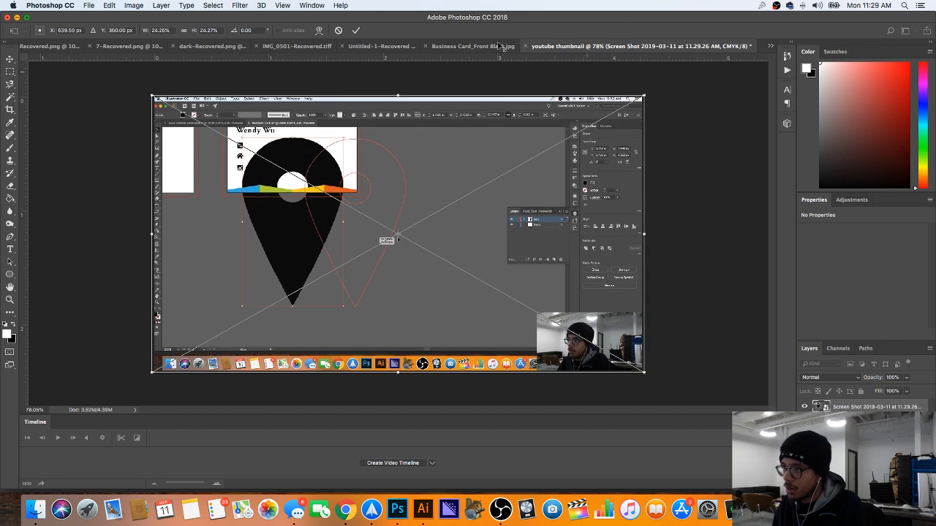
pyautogui.click(356, 31)
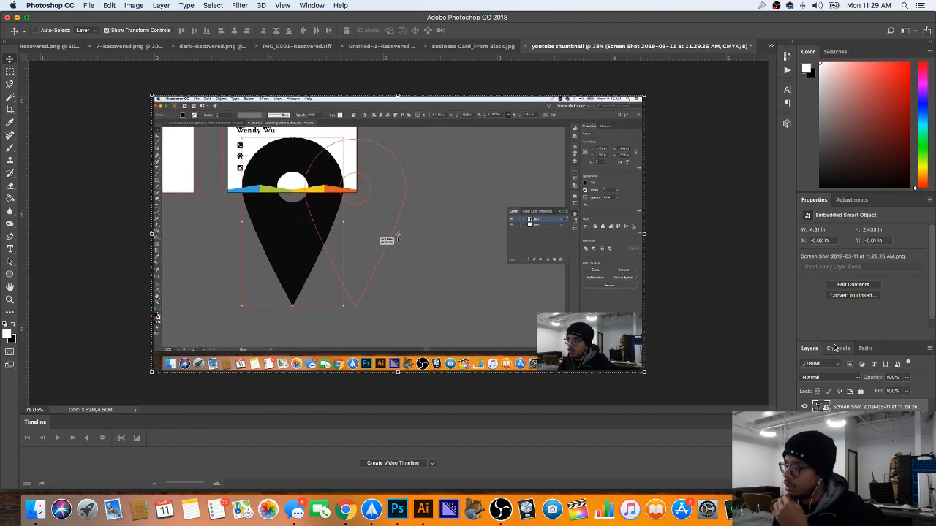
# Step: Add a blank layer above the screenshot and trace a closed Pen tool path around the man in the webcam picture
pyautogui.press('super+shift+alt+n')
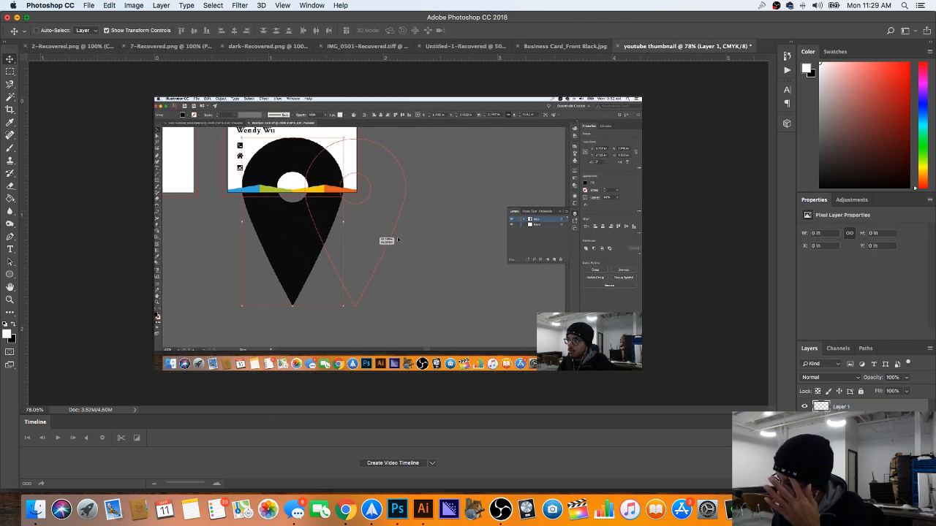
pyautogui.click(10, 300)
pyautogui.click(564, 354)
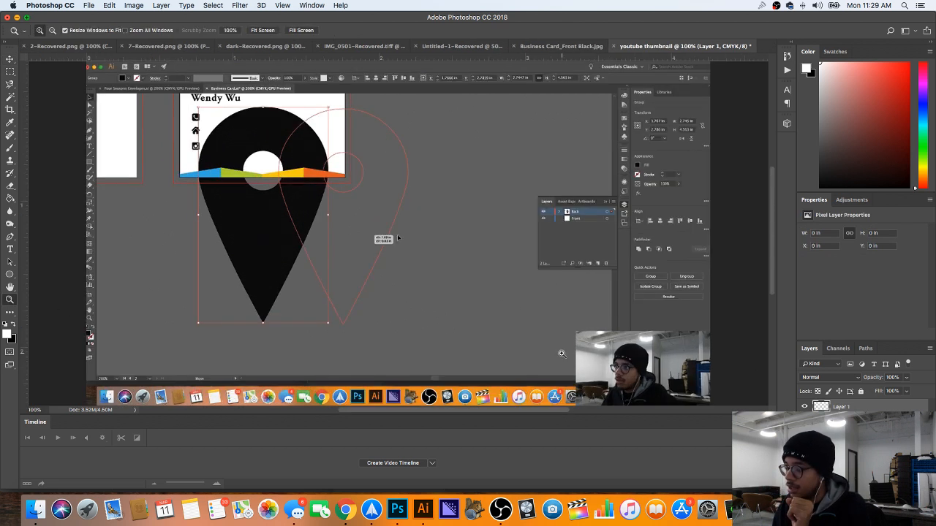
pyautogui.click(563, 356)
pyautogui.scroll(-3, 563, 401)
pyautogui.hscroll(6, 560, 411)
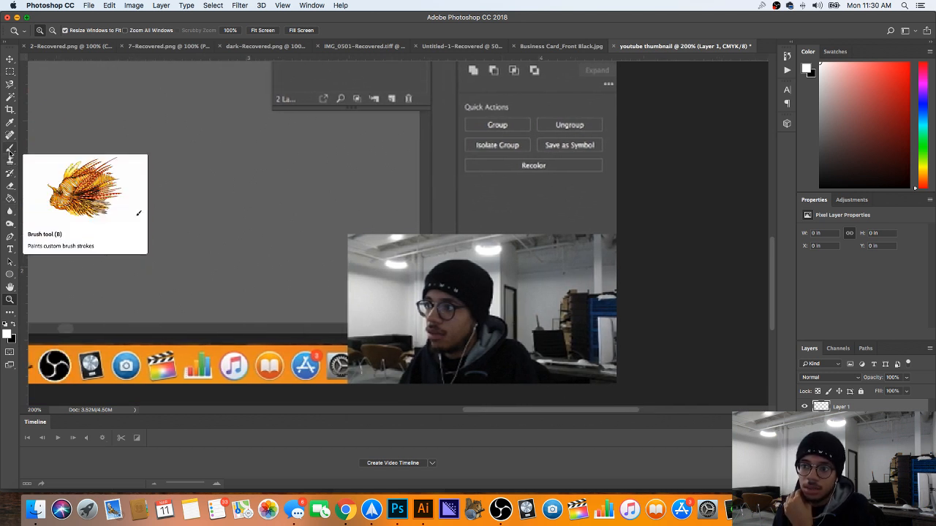
pyautogui.click(9, 236)
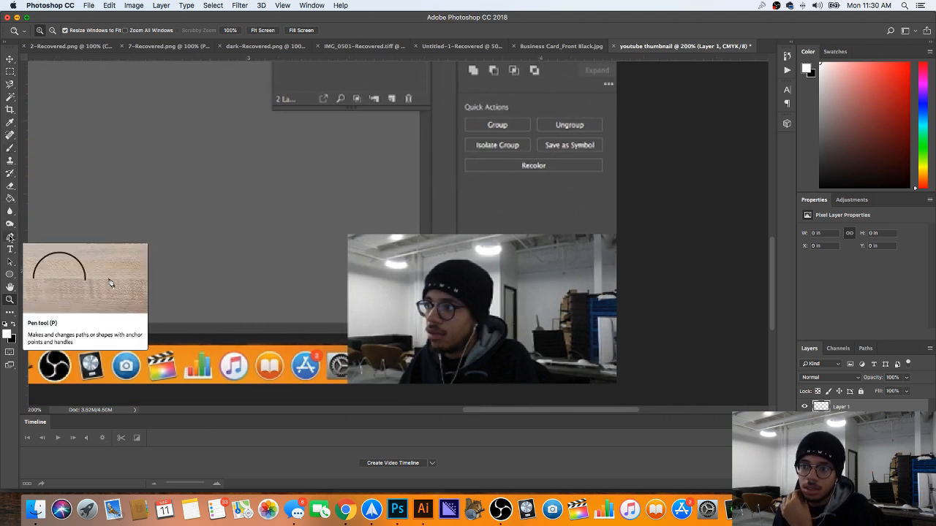
pyautogui.click(399, 385)
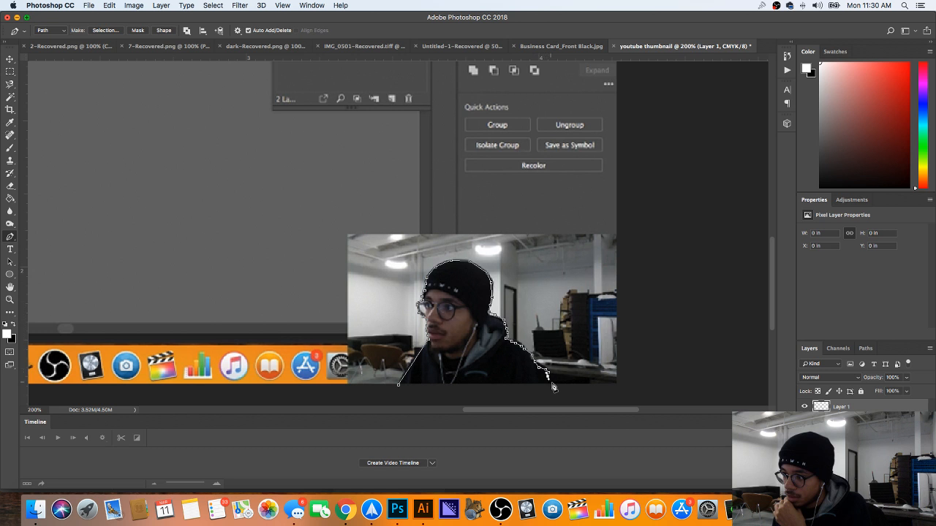
pyautogui.rightClick(399, 386)
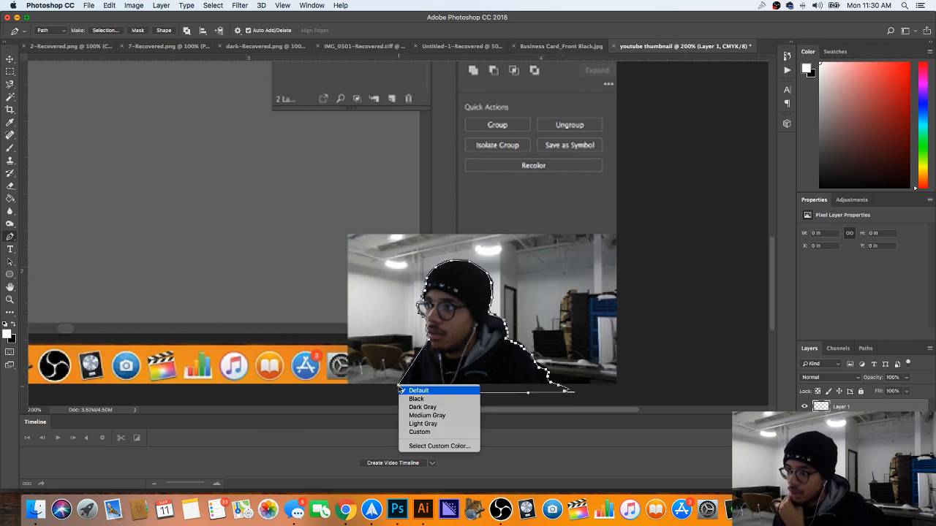
pyautogui.click(363, 385)
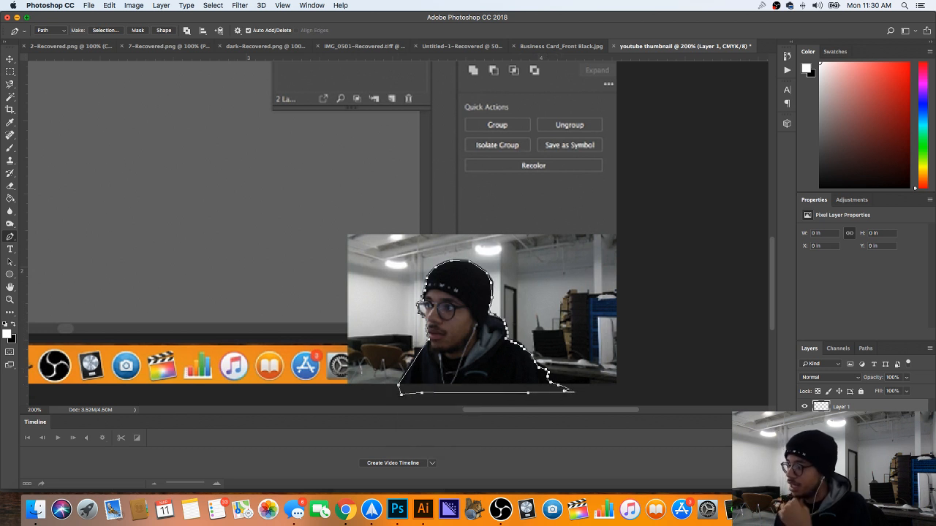
# Step: Try making a new selection with a feather radius of 0 pixels from the traced path on the blank layer
pyautogui.rightClick(483, 317)
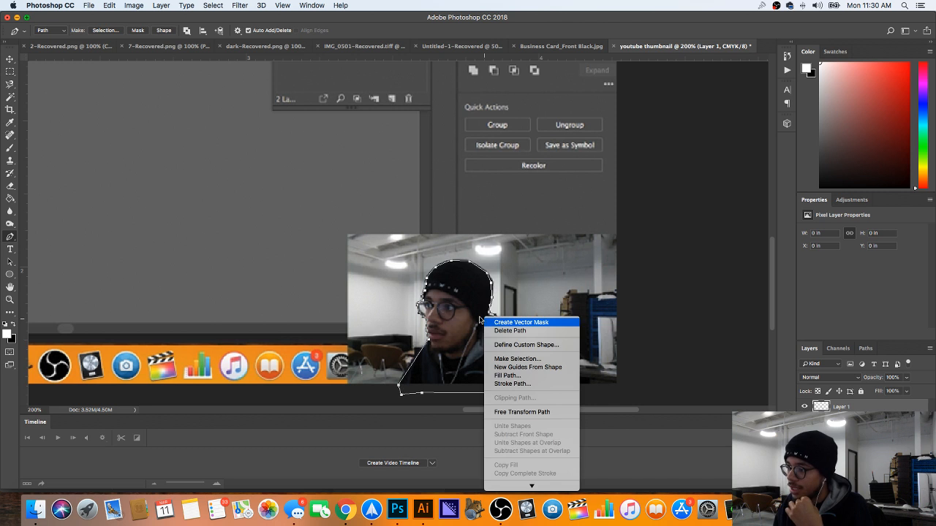
pyautogui.click(517, 359)
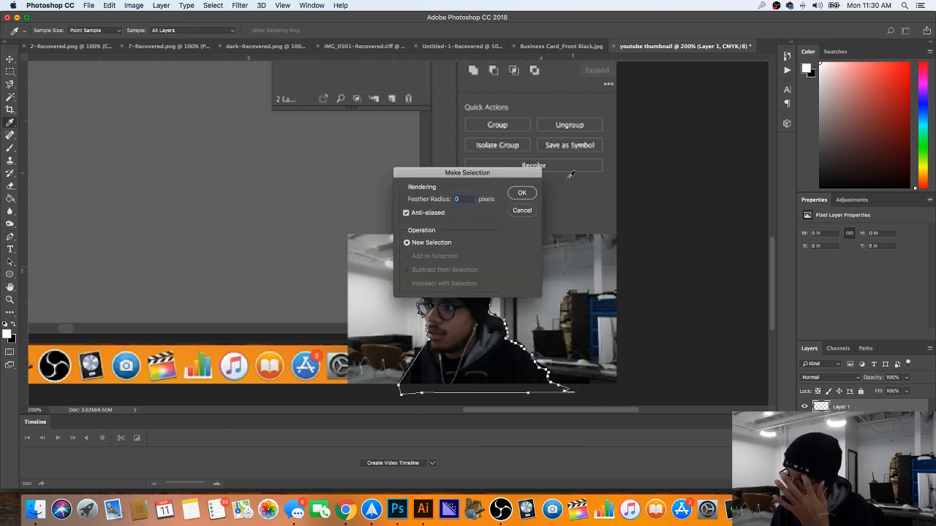
pyautogui.click(523, 194)
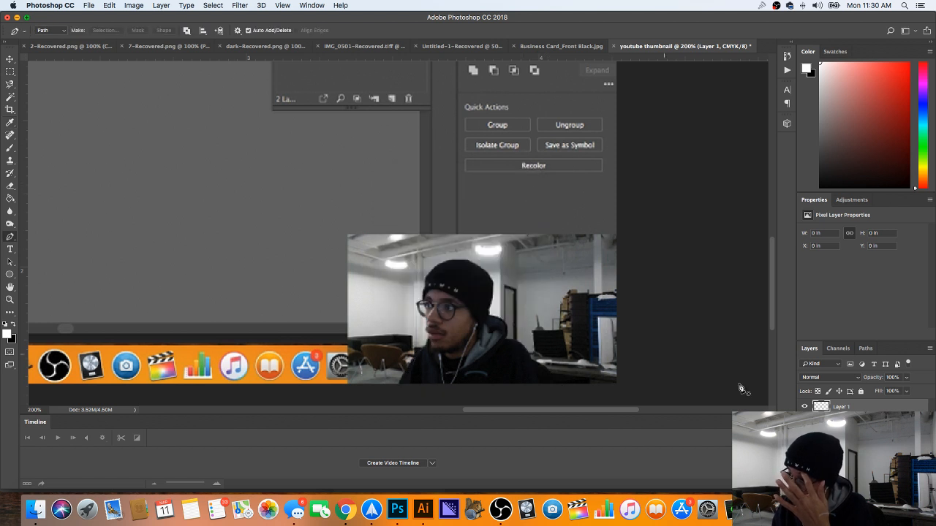
pyautogui.rightClick(480, 331)
pyautogui.click(467, 303)
pyautogui.press('super+z')
pyautogui.rightClick(467, 302)
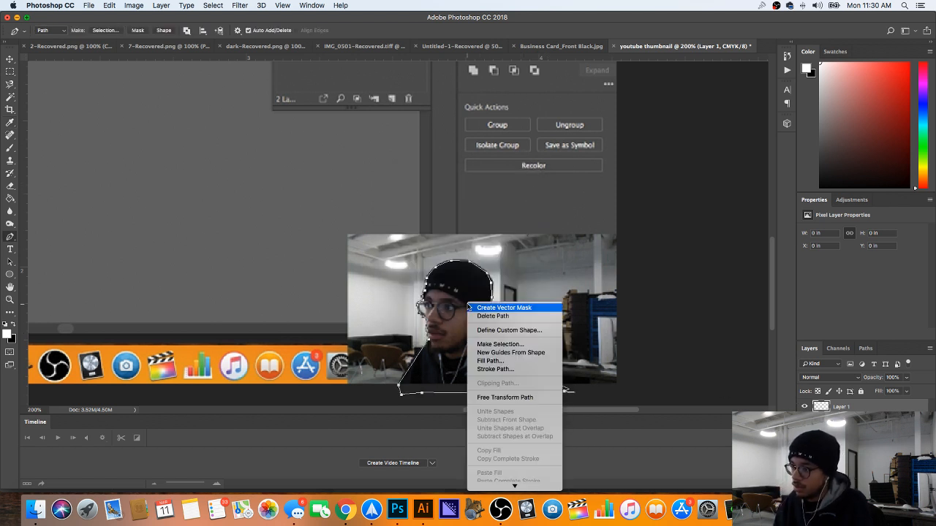
pyautogui.click(490, 345)
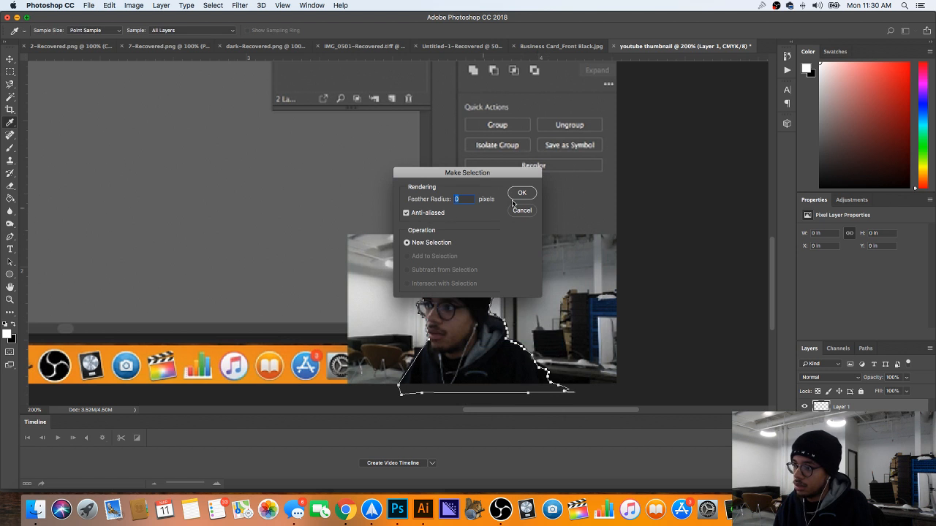
pyautogui.click(513, 197)
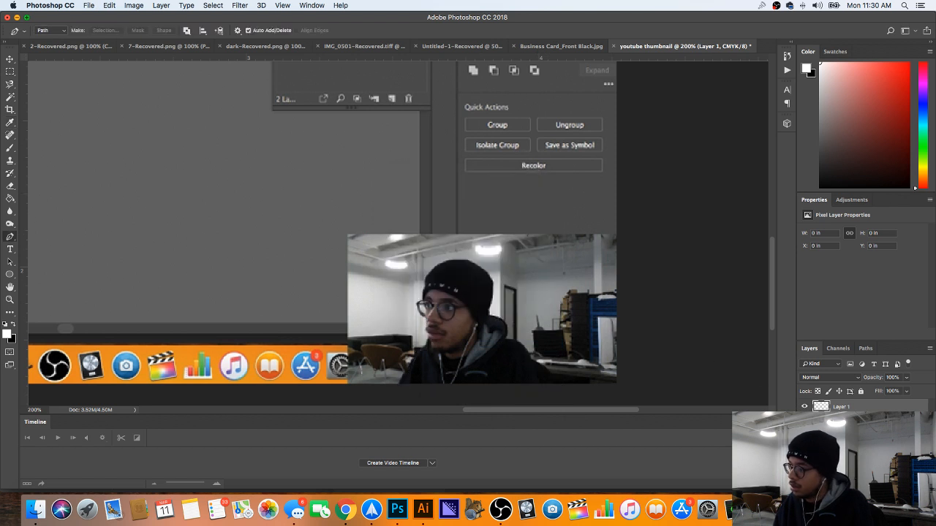
pyautogui.press('super+z')
# Step: Turn the traced path into a selection on the screenshot layer and copy the man to a new layer
pyautogui.rightClick(510, 338)
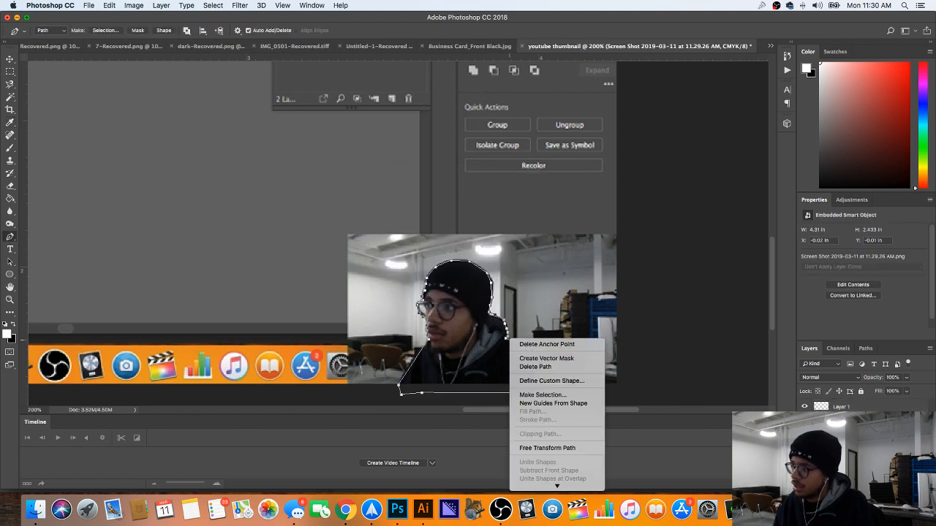
pyautogui.rightClick(537, 359)
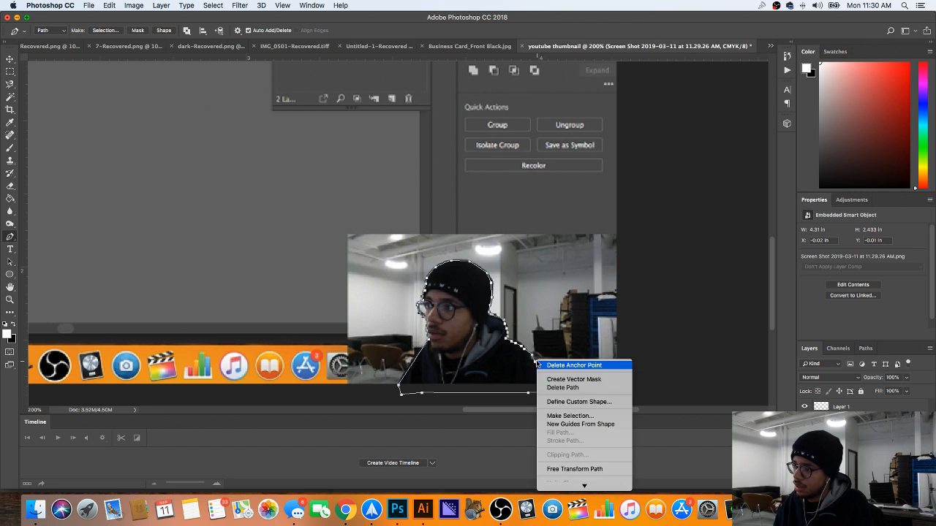
pyautogui.click(583, 416)
pyautogui.click(523, 194)
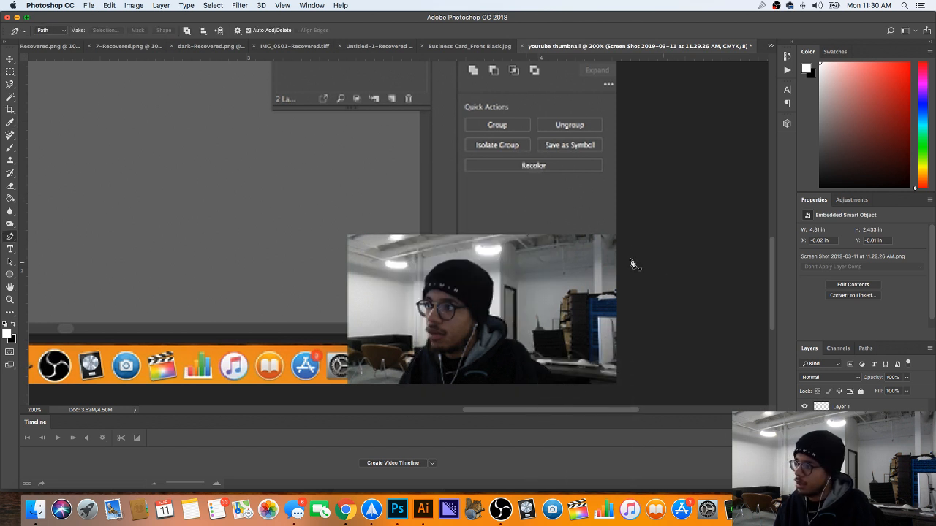
pyautogui.scroll(-1, 581, 257)
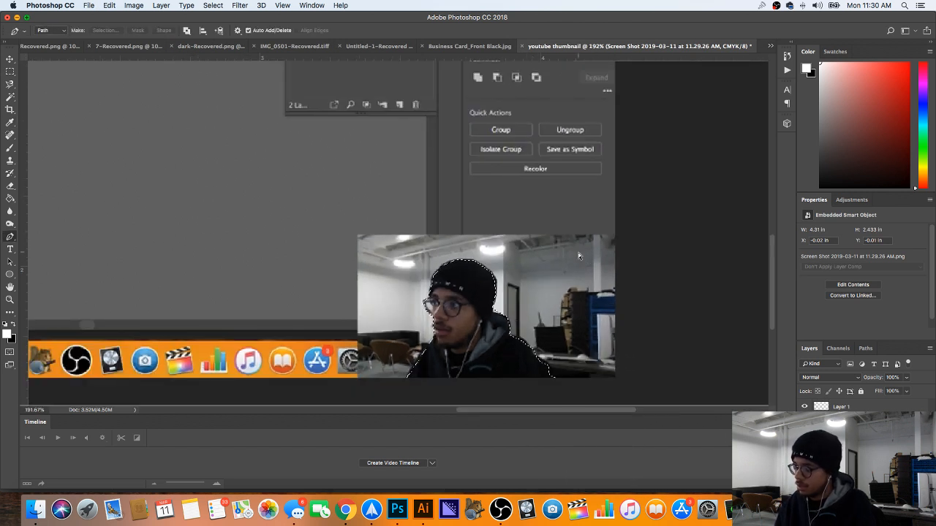
pyautogui.press('super+j')
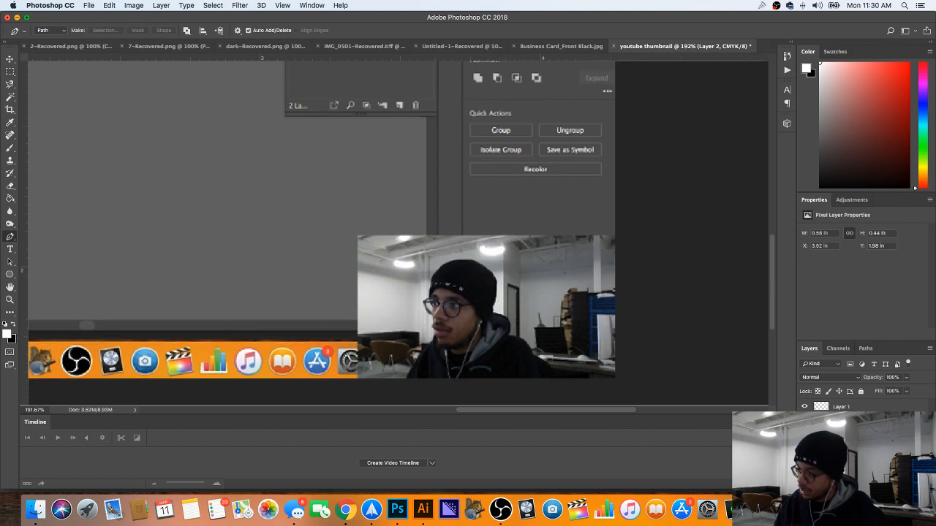
# Step: Hide and reshow the extras over the canvas with the screenshot layer selected to check the cutout
pyautogui.click(848, 444)
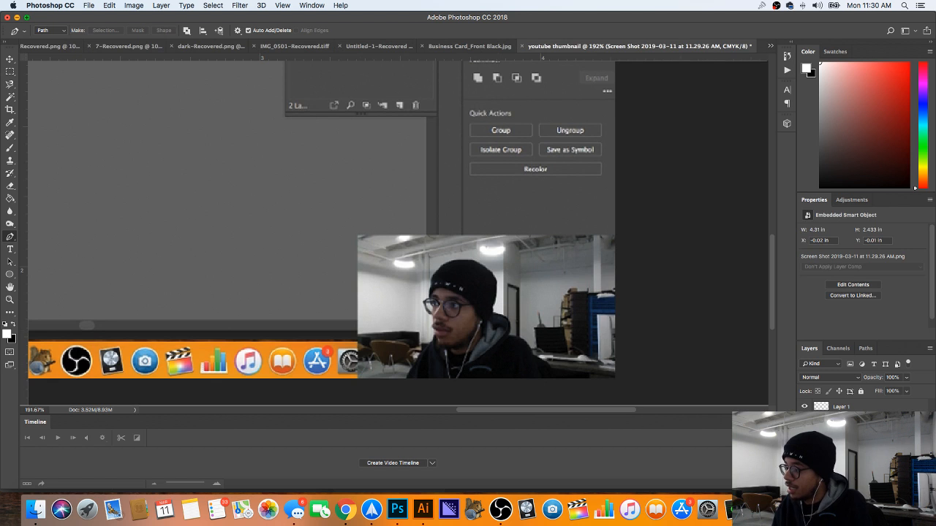
pyautogui.press('super+comma')
pyautogui.press('super+comma')
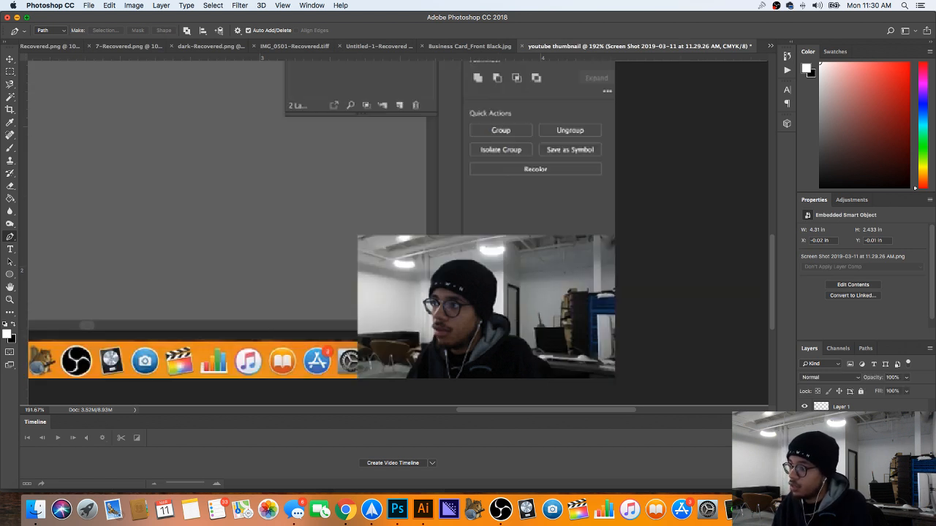
# Step: Add a Stroke layer style to the man's cutout layer with its position set to Outside
pyautogui.click(848, 426)
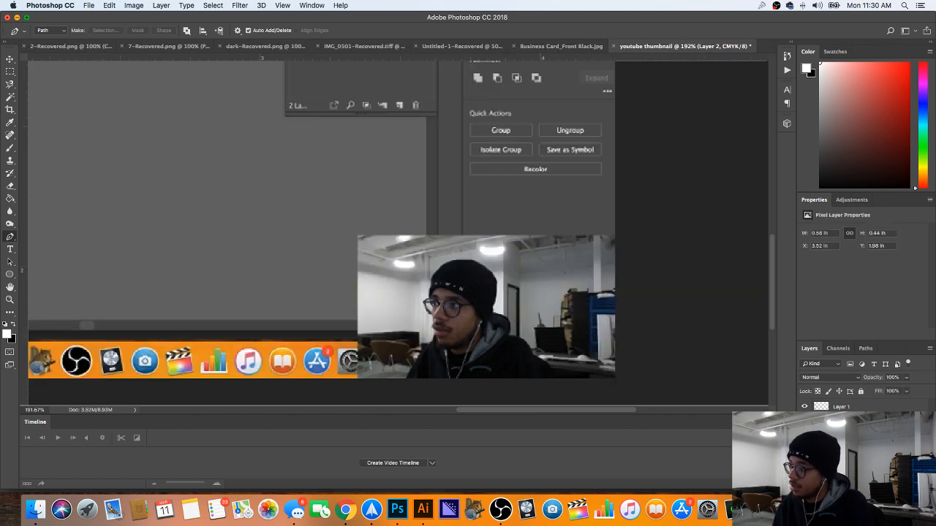
pyautogui.click(848, 483)
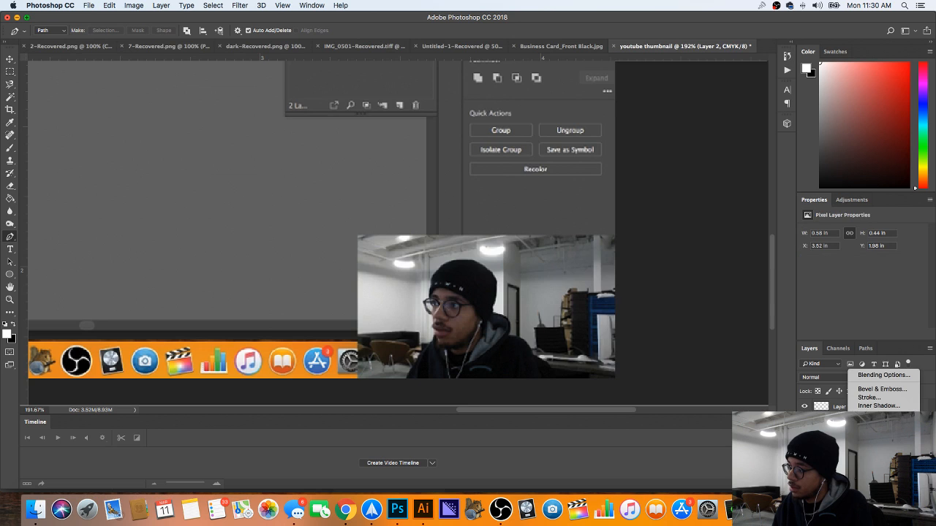
pyautogui.click(869, 397)
pyautogui.moveTo(597, 265); pyautogui.dragTo(294, 47)
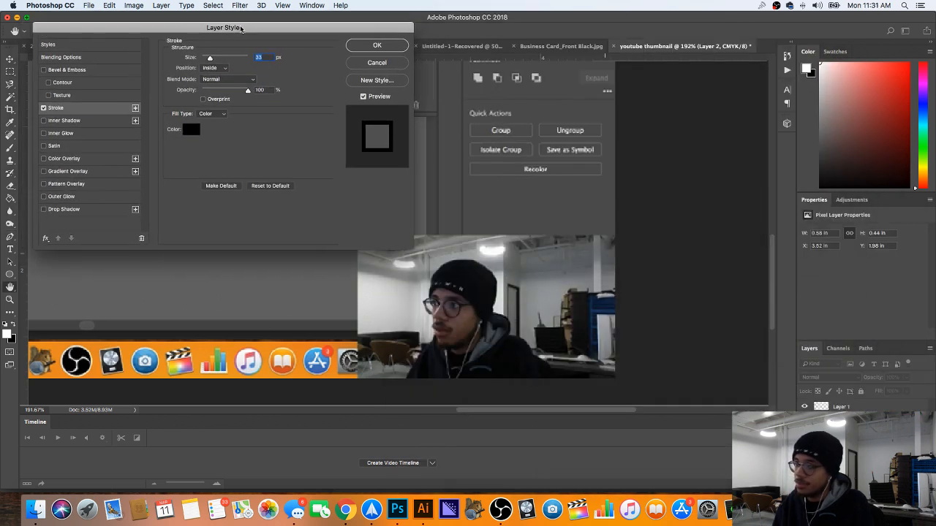
pyautogui.click(278, 77)
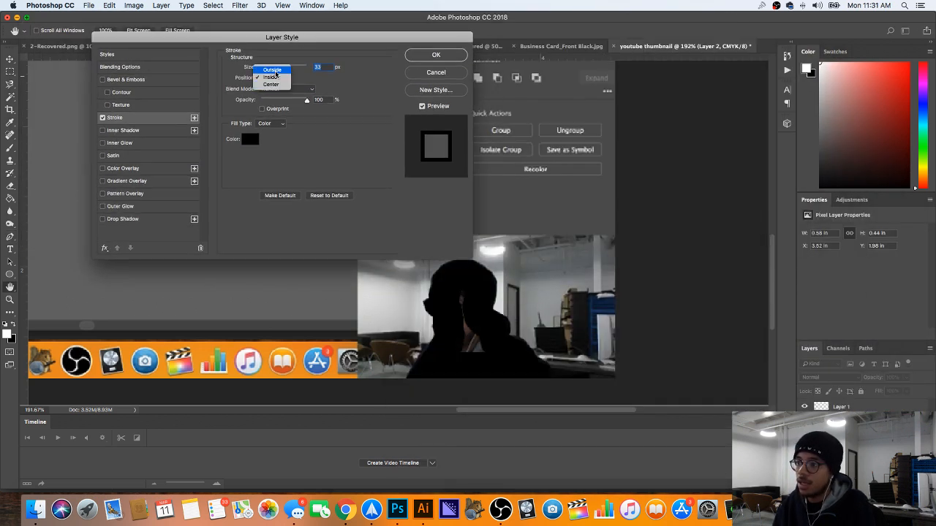
pyautogui.click(278, 69)
# Step: Set the cutout's stroke colour to white
pyautogui.click(250, 140)
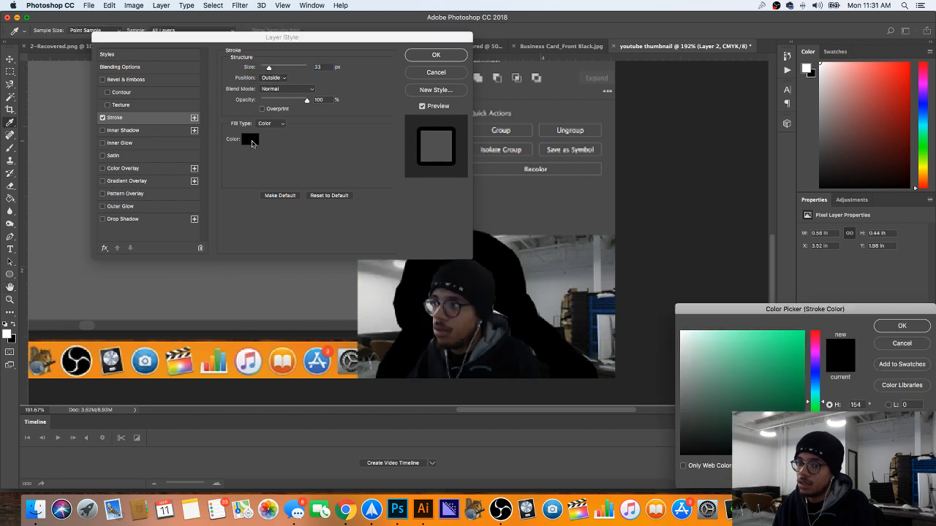
pyautogui.moveTo(751, 363); pyautogui.dragTo(666, 320)
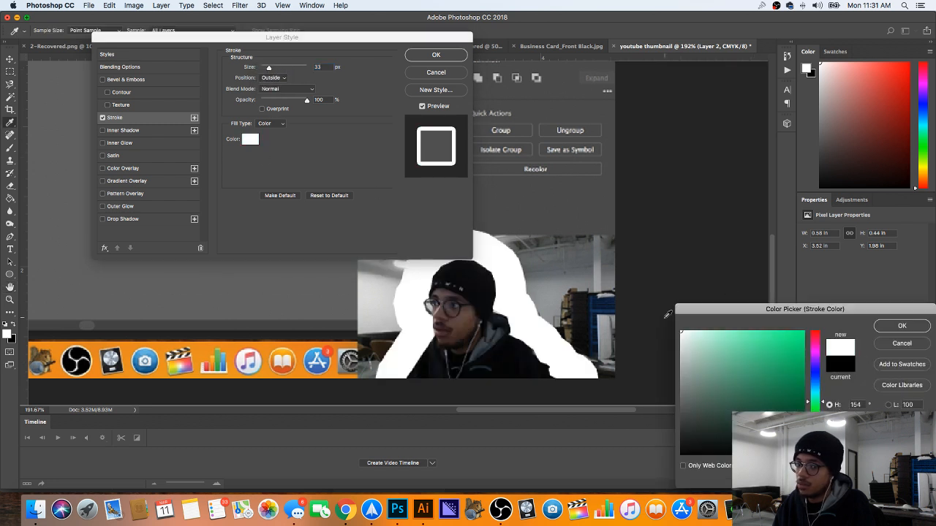
pyautogui.click(902, 326)
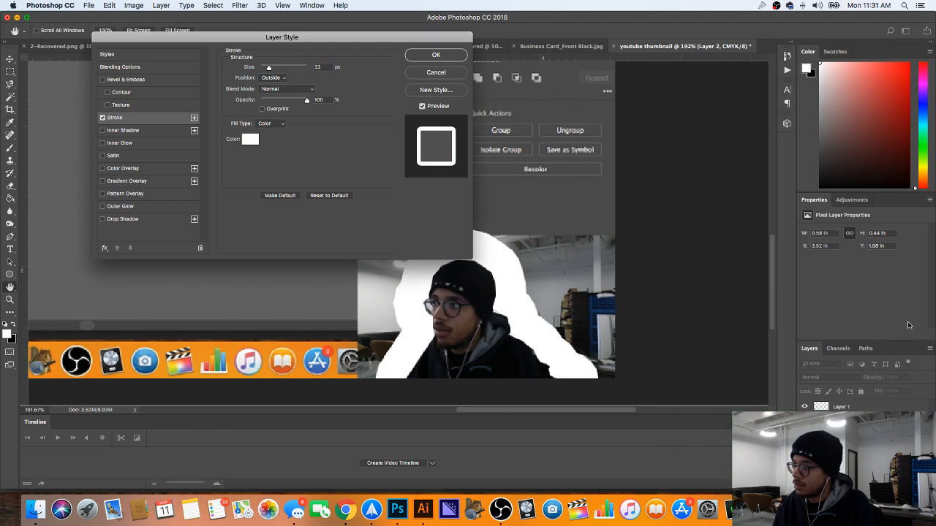
# Step: Set the cutout's stroke size to 5 px and its colour to bright red, and apply the layer style
pyautogui.moveTo(266, 70); pyautogui.dragTo(263, 68)
pyautogui.click(255, 139)
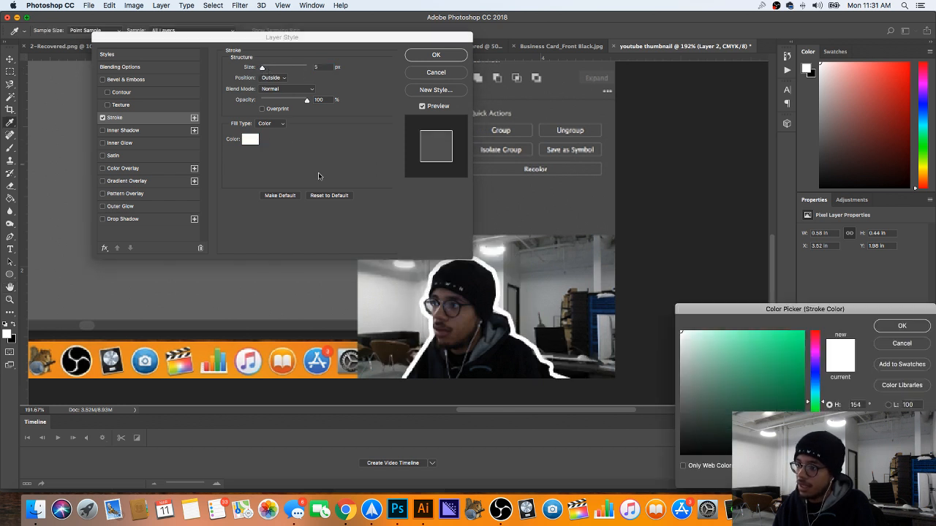
pyautogui.moveTo(784, 345); pyautogui.dragTo(822, 322)
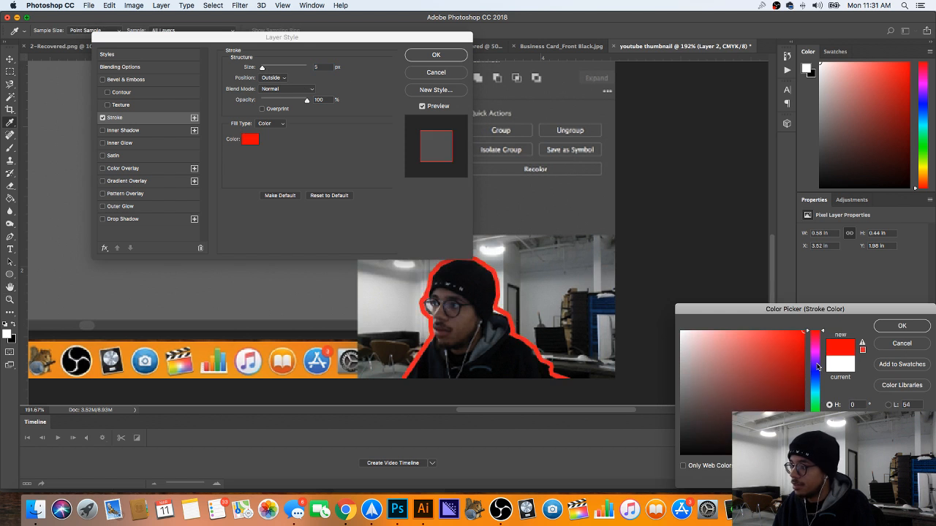
pyautogui.click(901, 326)
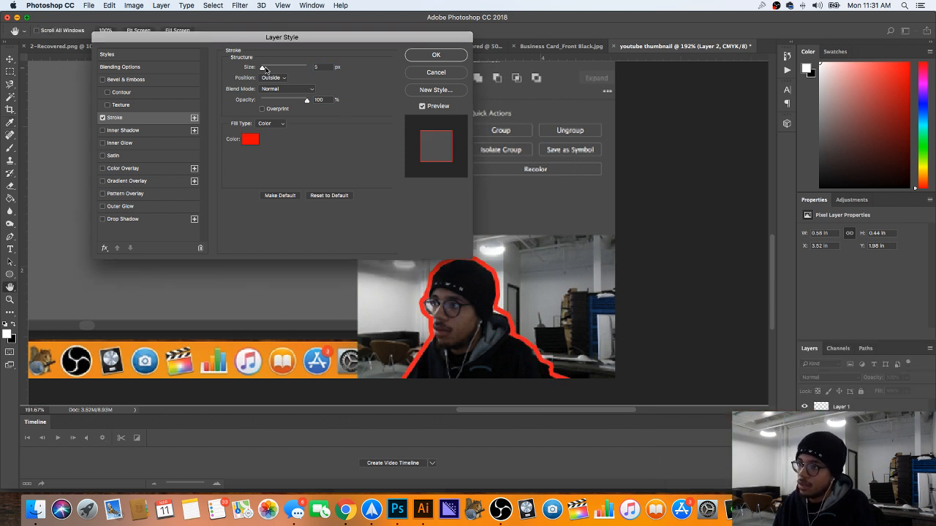
pyautogui.moveTo(263, 68); pyautogui.dragTo(262, 68)
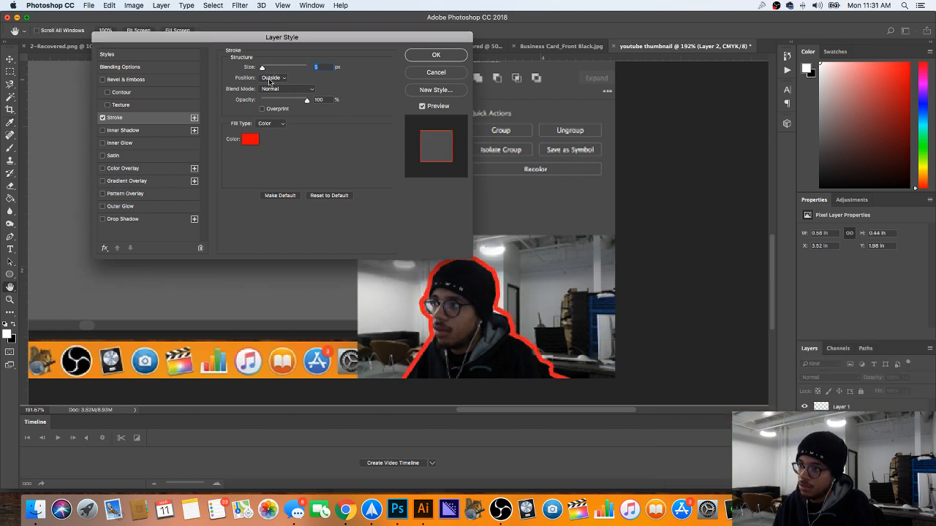
pyautogui.click(437, 58)
# Step: Duplicate the cutout layer together with its red stroke
pyautogui.scroll(2, 473, 137)
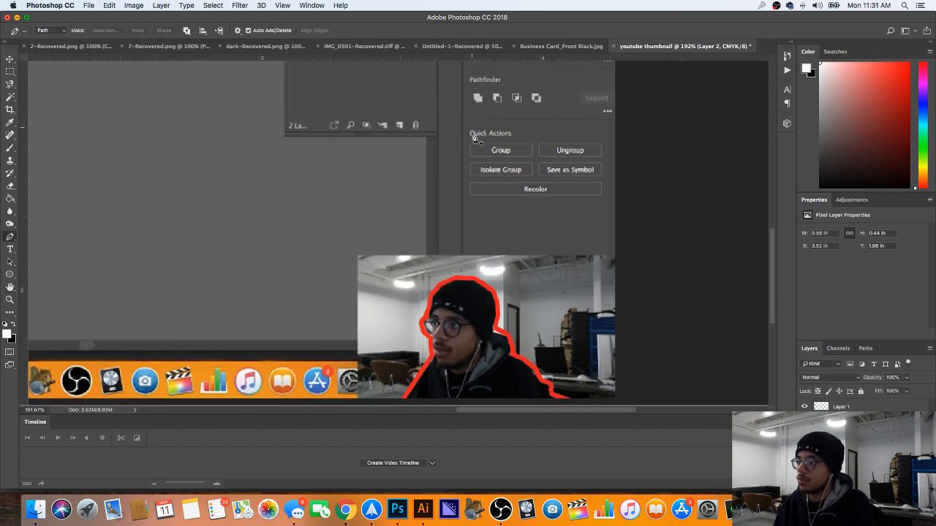
pyautogui.scroll(-1, 474, 153)
pyautogui.scroll(-5, 474, 154)
pyautogui.scroll(3, 474, 155)
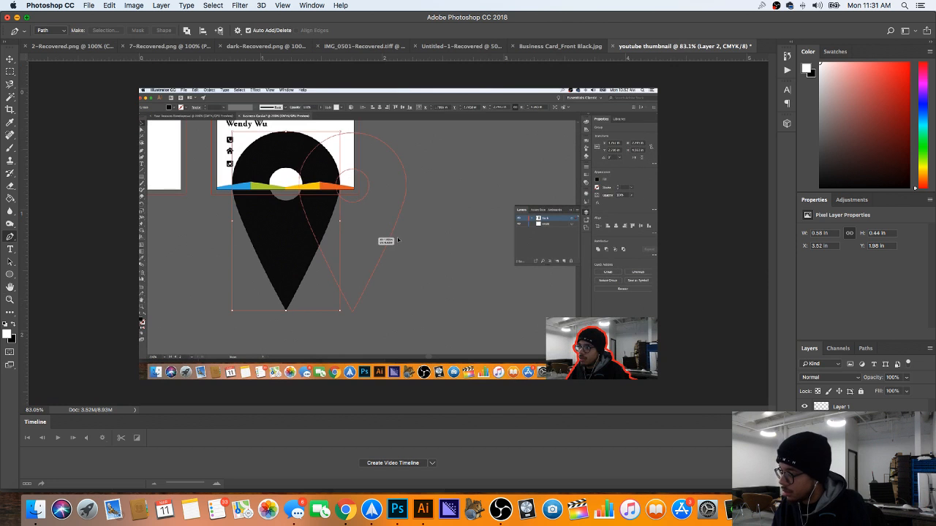
pyautogui.press('super+j')
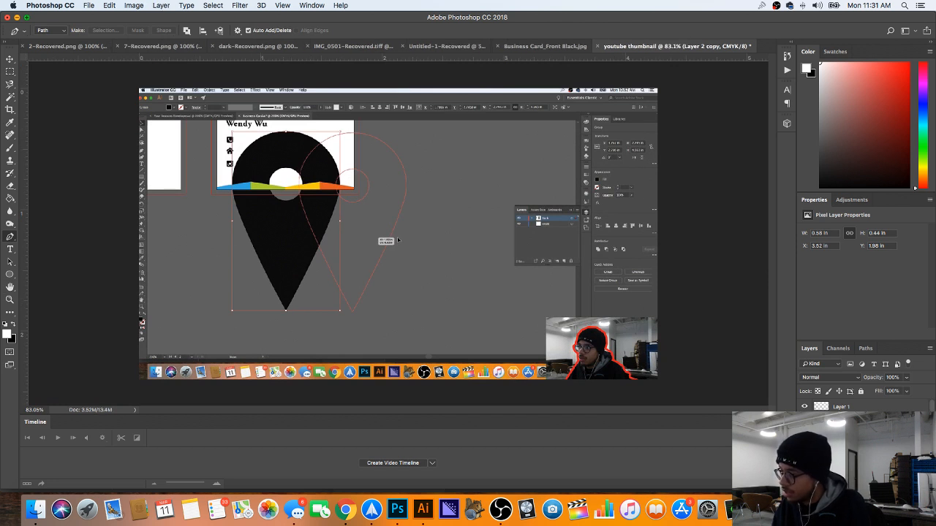
pyautogui.doubleClick(841, 446)
pyautogui.click(271, 78)
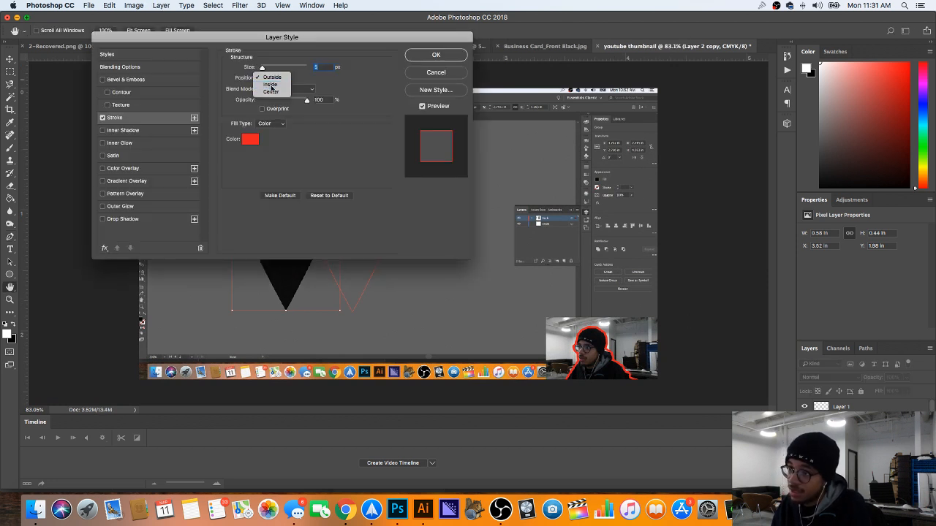
pyautogui.click(271, 85)
pyautogui.moveTo(262, 68); pyautogui.dragTo(262, 66)
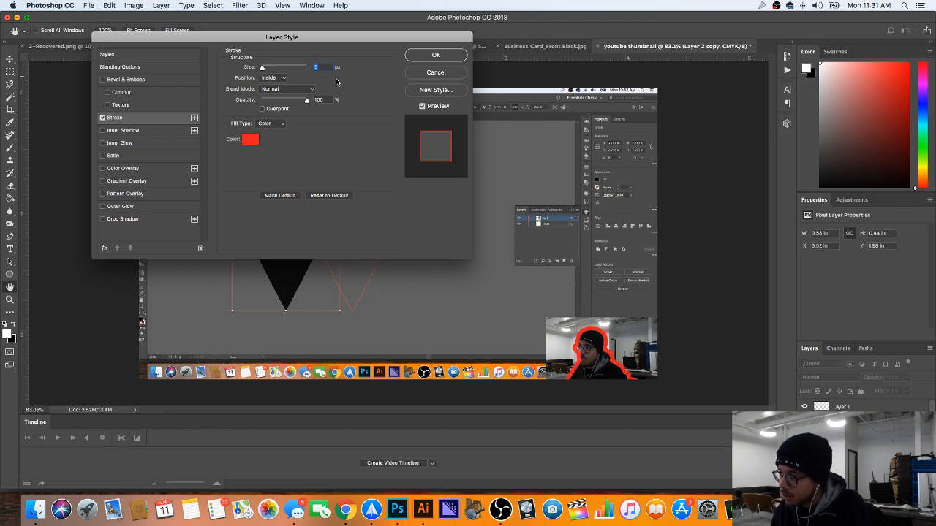
pyautogui.click(429, 74)
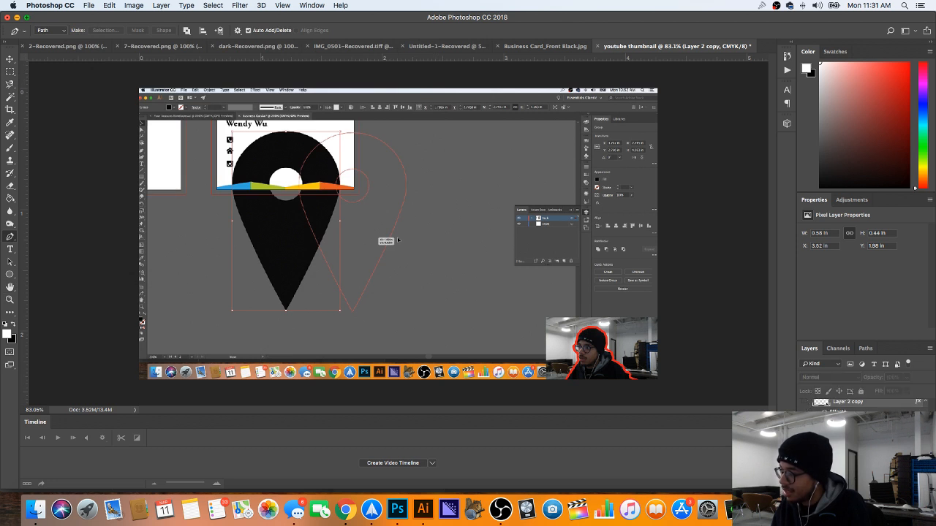
# Step: Set the original cutout layer's outside stroke size to 21 px
pyautogui.doubleClick(840, 455)
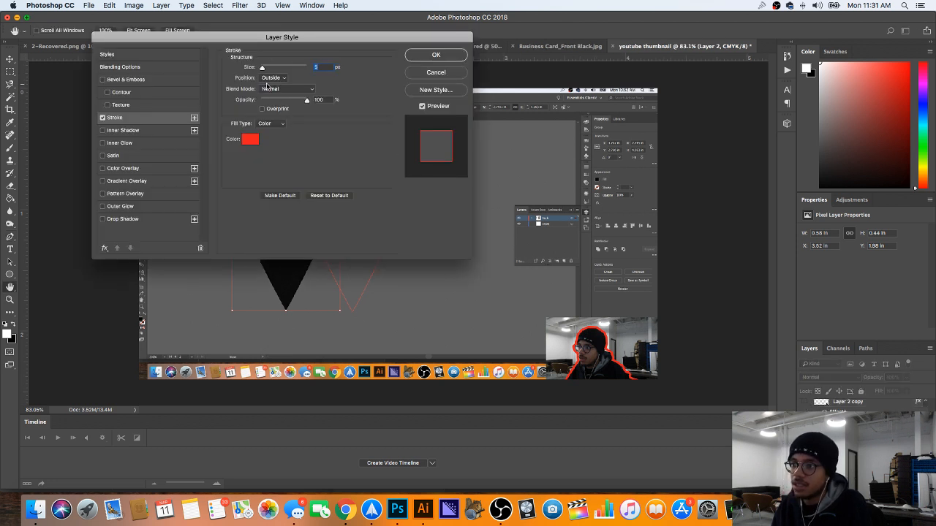
pyautogui.moveTo(267, 70)
pyautogui.mouseDown()
pyautogui.moveTo(311, 67)
pyautogui.moveTo(267, 68)
pyautogui.mouseUp()
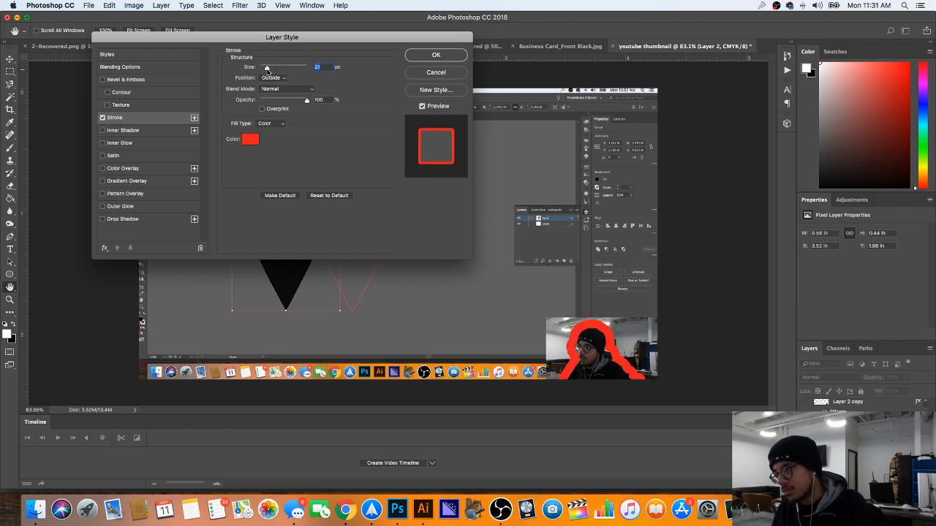
pyautogui.click(427, 62)
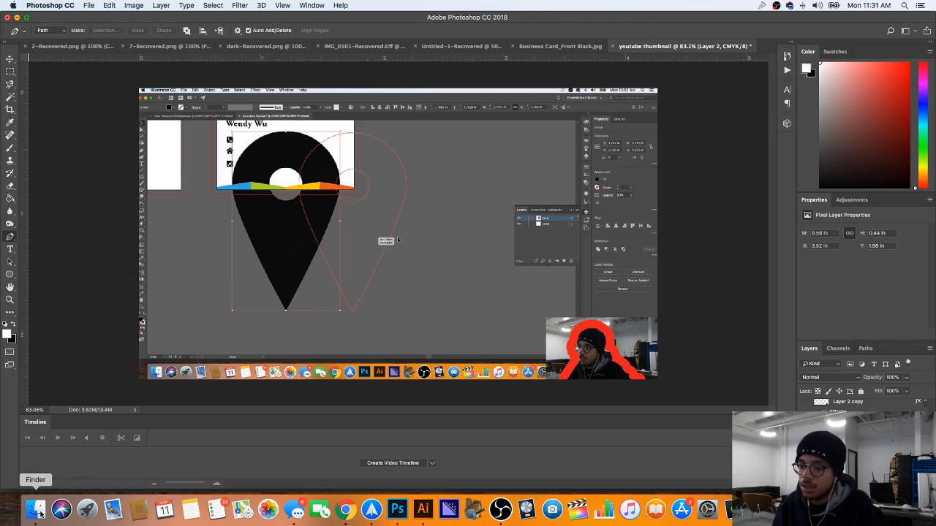
# Step: Check the thumbnail document's pixel dimensions and resolution without changing them
pyautogui.click(35, 510)
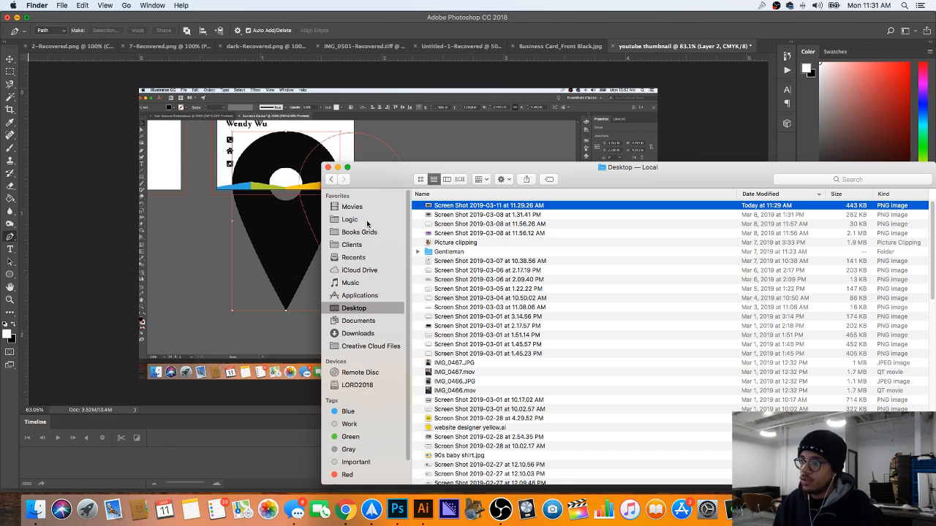
pyautogui.click(244, 209)
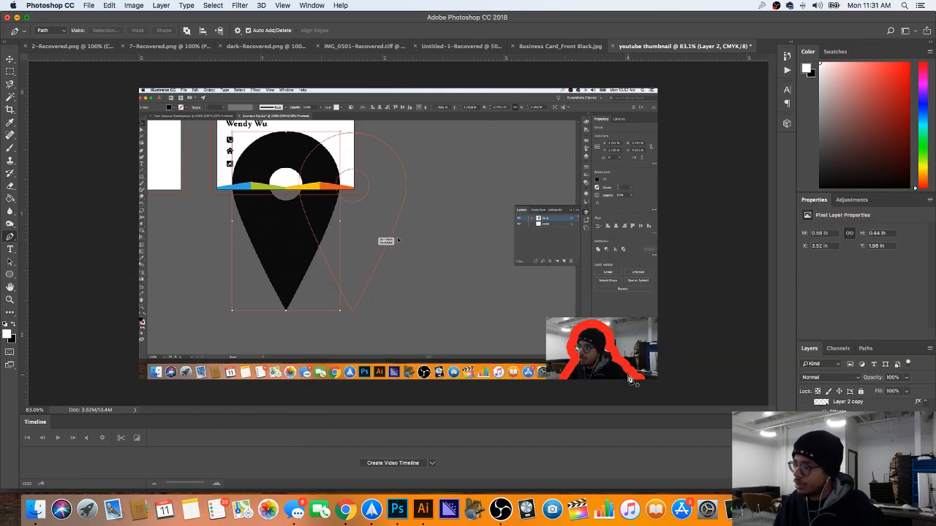
pyautogui.click(134, 5)
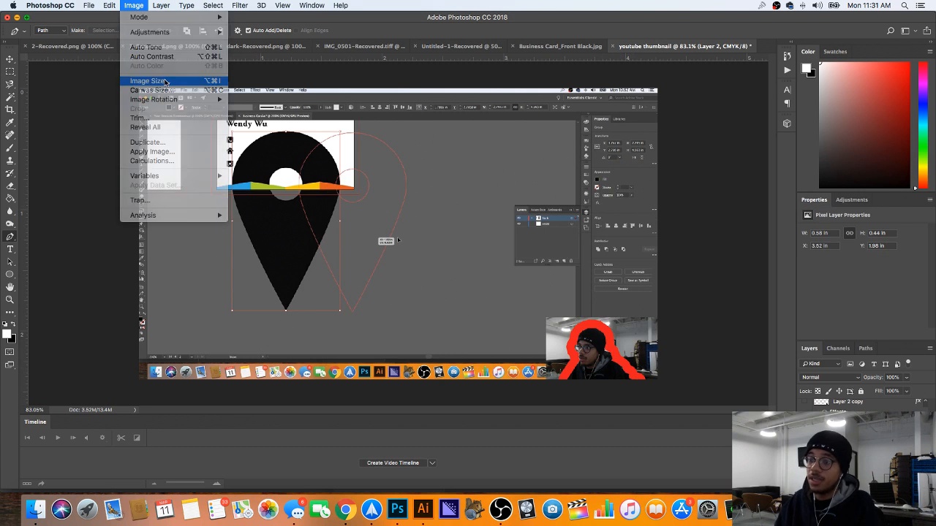
pyautogui.click(166, 82)
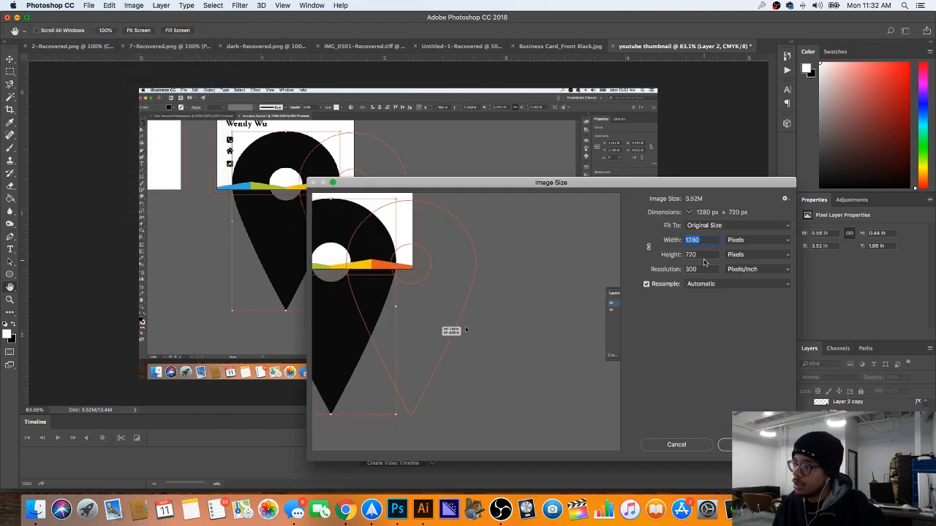
pyautogui.click(675, 444)
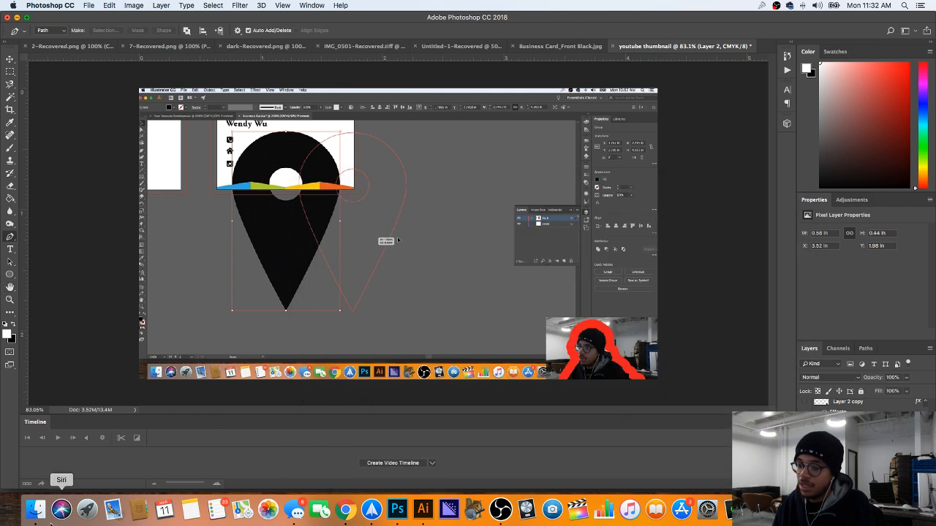
# Step: Switch to Finder and browse the Movies and Downloads folders for the business card mockup image
pyautogui.click(35, 510)
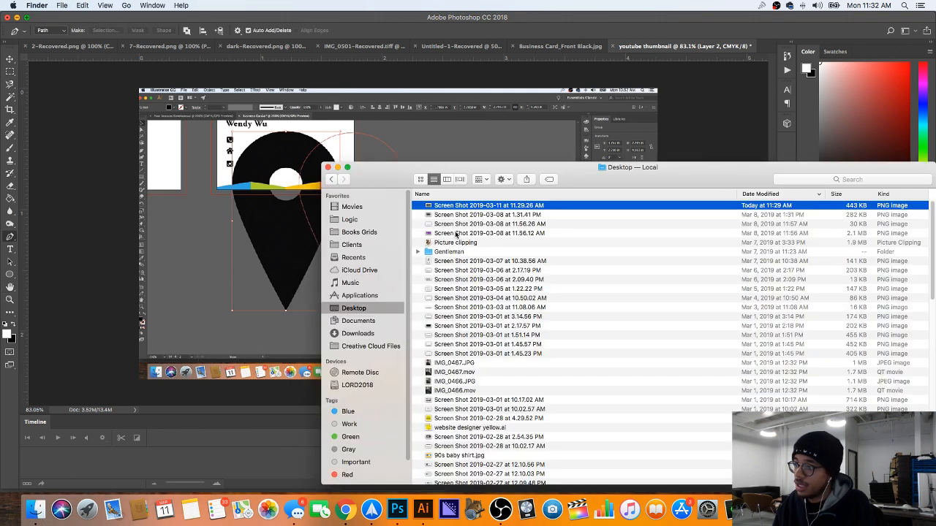
pyautogui.click(367, 208)
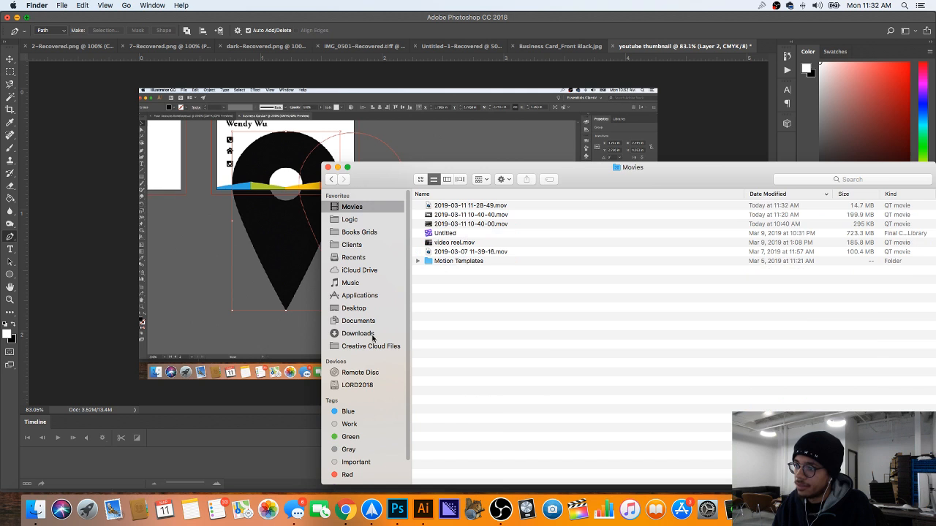
pyautogui.click(370, 335)
pyautogui.doubleClick(444, 234)
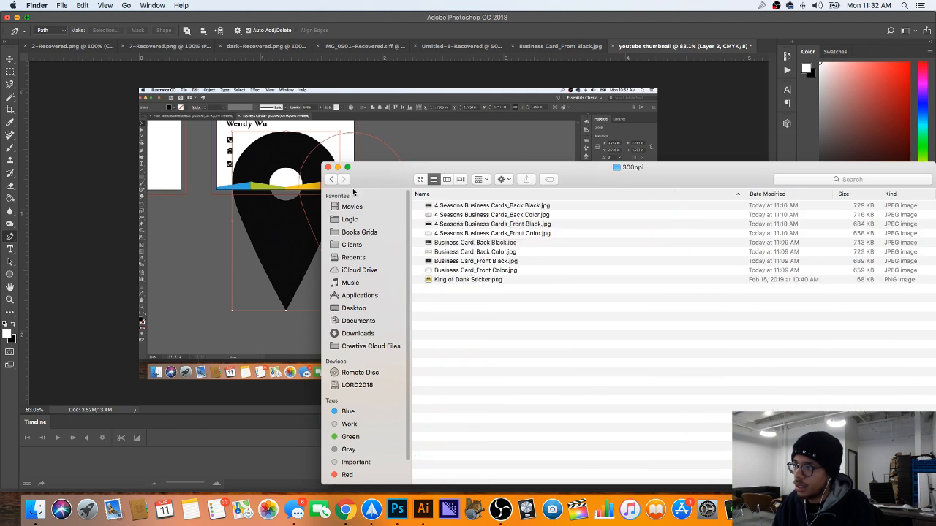
pyautogui.click(331, 179)
# Step: Preview Four Seasons Card 2 Mockup.jpg from Downloads and place it centred in the thumbnail at 12.34% scale
pyautogui.click(453, 205)
pyautogui.press('space')
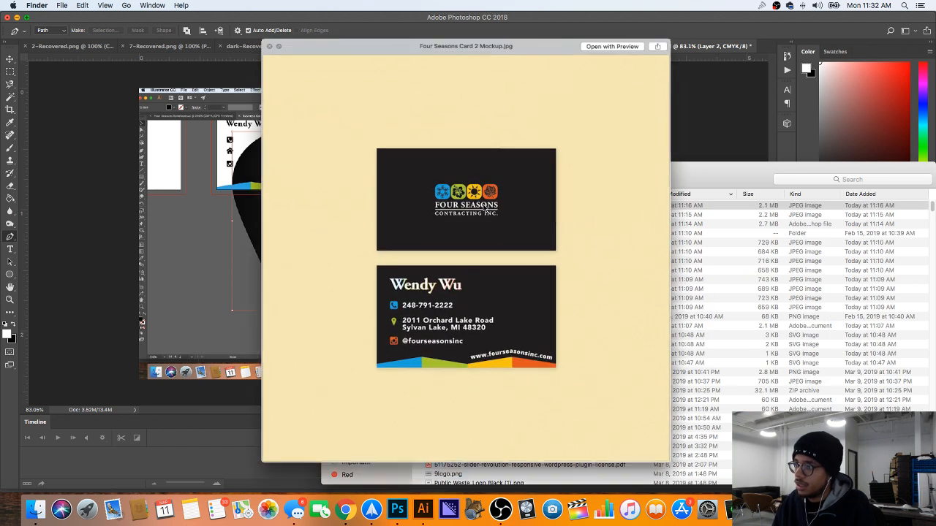
pyautogui.press('space')
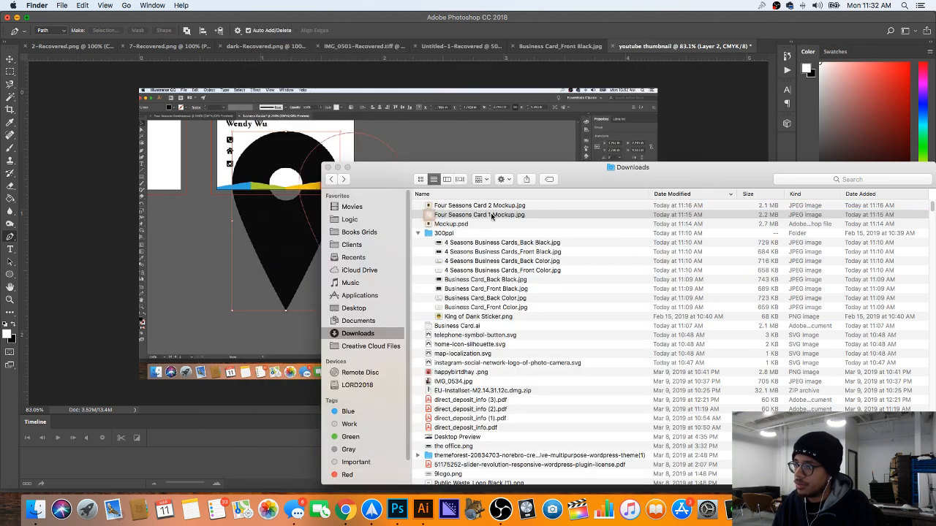
pyautogui.click(214, 203)
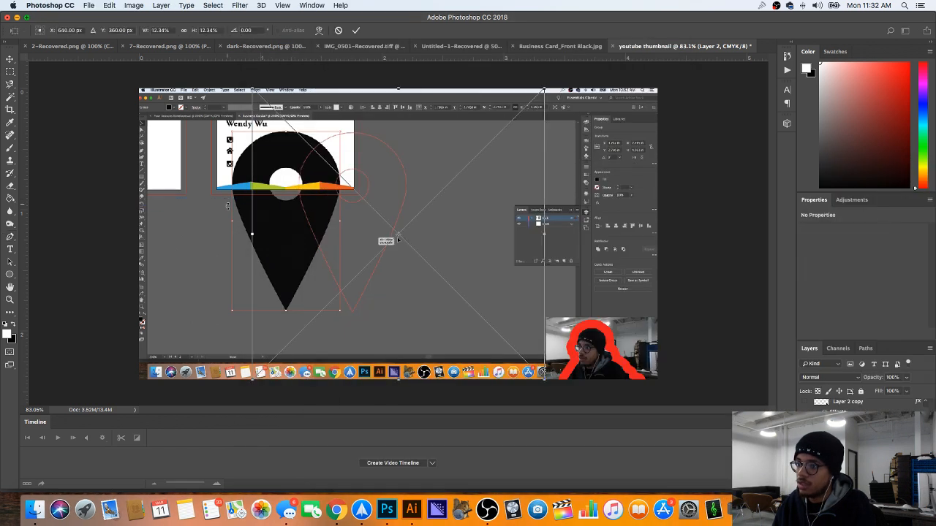
pyautogui.press('Return')
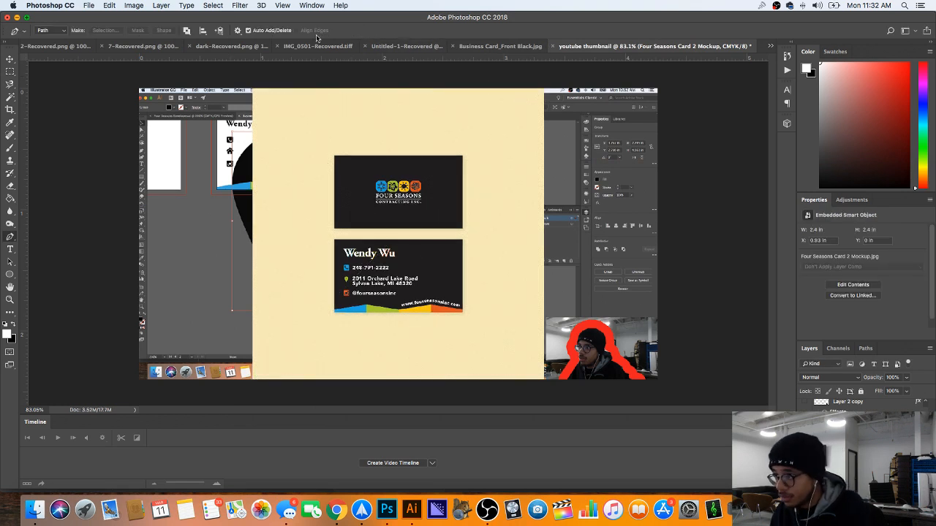
pyautogui.click(11, 60)
pyautogui.moveTo(544, 178); pyautogui.dragTo(421, 6)
pyautogui.click(339, 29)
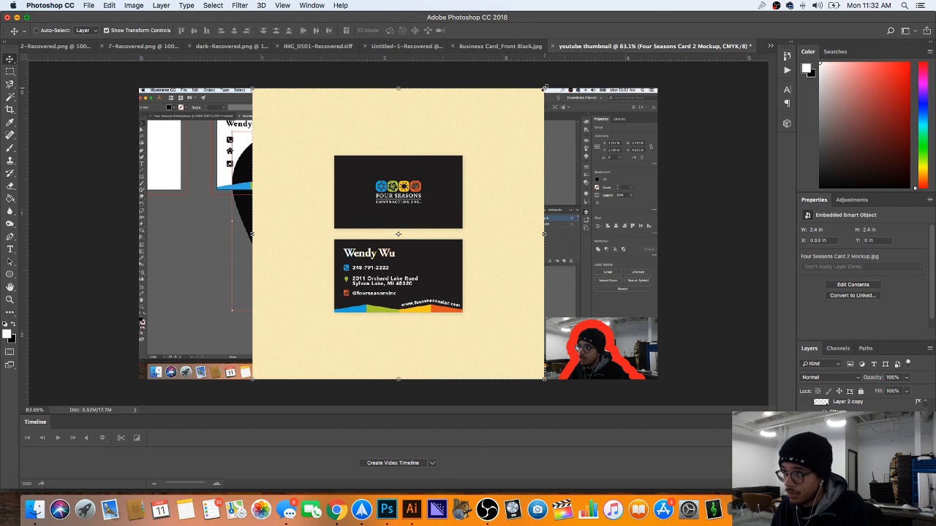
pyautogui.moveTo(545, 87); pyautogui.dragTo(638, 117)
pyautogui.moveTo(510, 245); pyautogui.dragTo(468, 289)
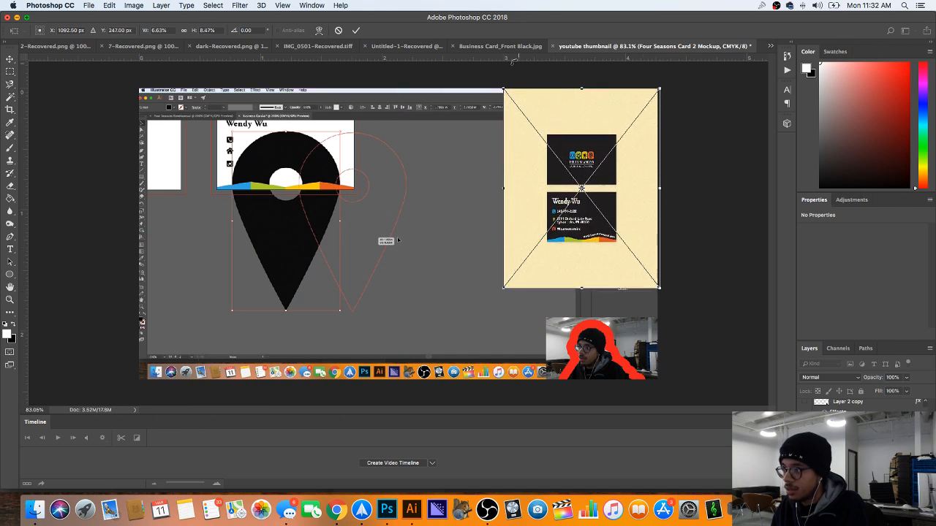
pyautogui.click(340, 30)
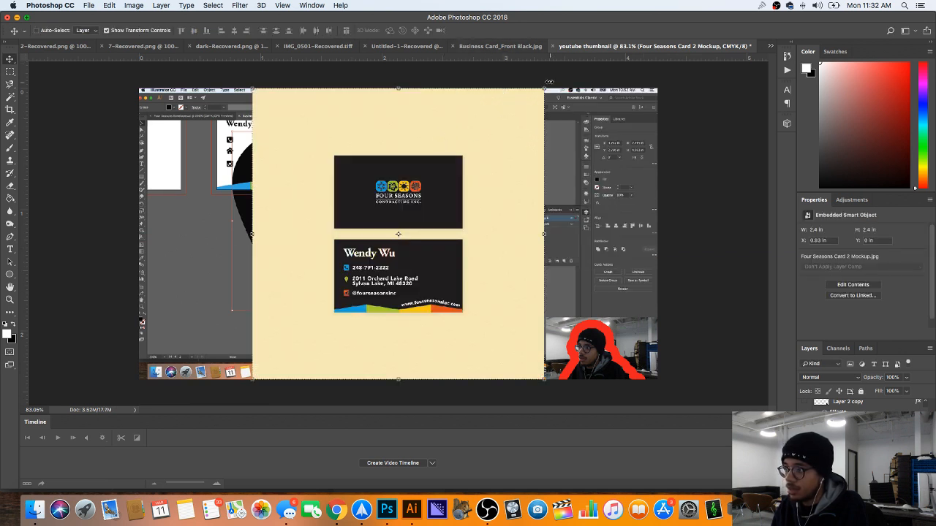
# Step: Scale the business card mockup to 8.51%, rotate it -17.05°, and place it over the thumbnail's right side above the man
pyautogui.press('super+t')
pyautogui.moveTo(550, 83); pyautogui.dragTo(473, 90)
pyautogui.moveTo(464, 131); pyautogui.dragTo(419, 206)
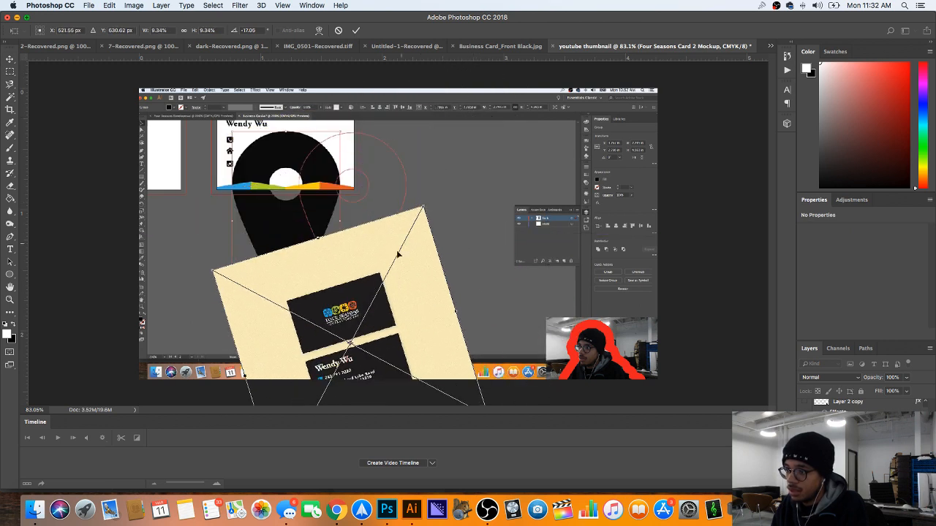
pyautogui.moveTo(380, 276); pyautogui.dragTo(540, 170)
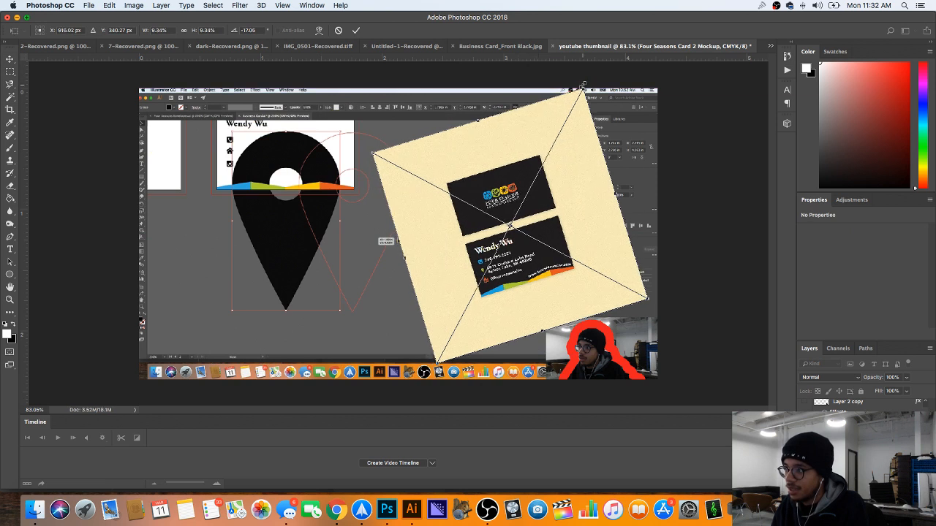
pyautogui.moveTo(582, 87); pyautogui.dragTo(556, 107)
pyautogui.moveTo(549, 156); pyautogui.dragTo(558, 154)
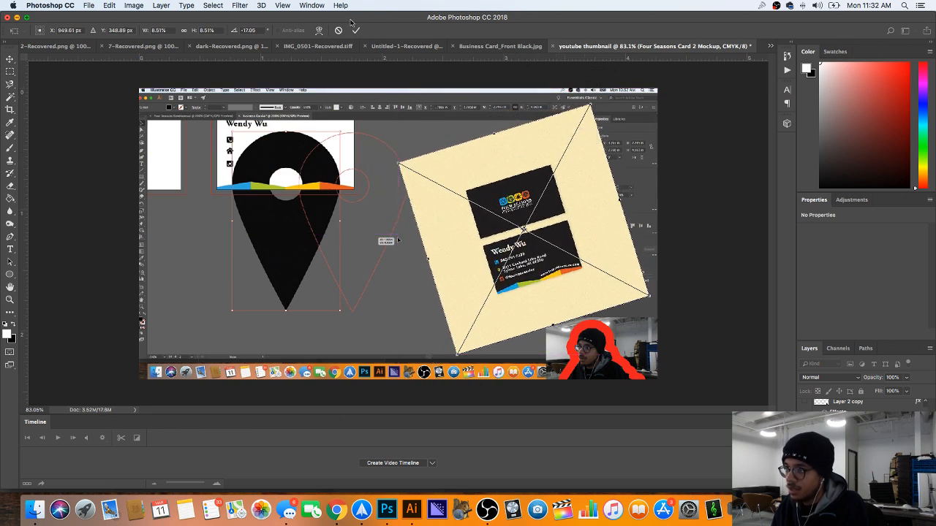
pyautogui.click(356, 30)
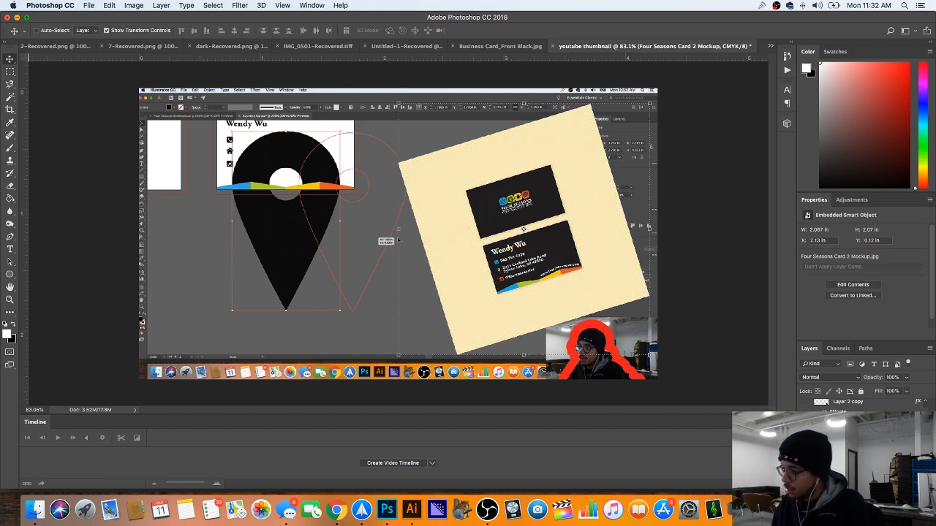
# Step: Add a drop shadow to the mockup layer with Overlay blend mode and 100% opacity
pyautogui.click(846, 483)
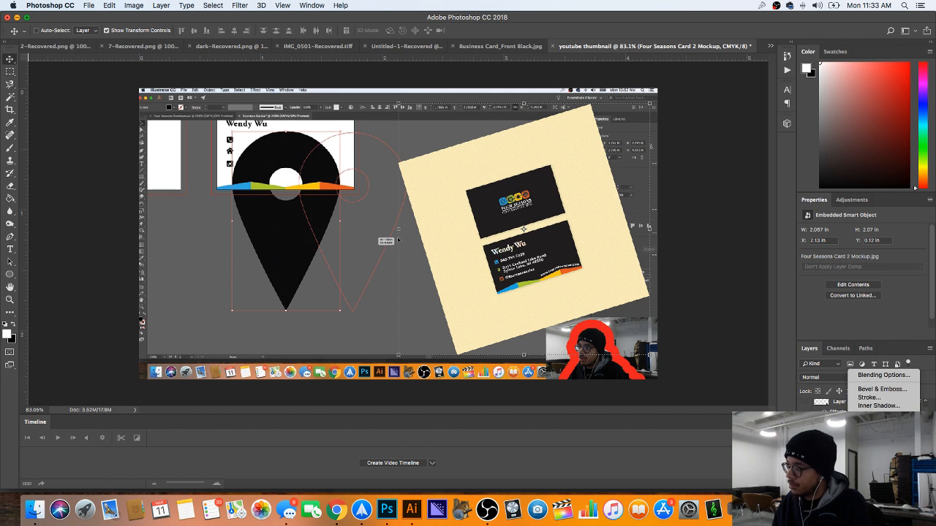
pyautogui.click(881, 461)
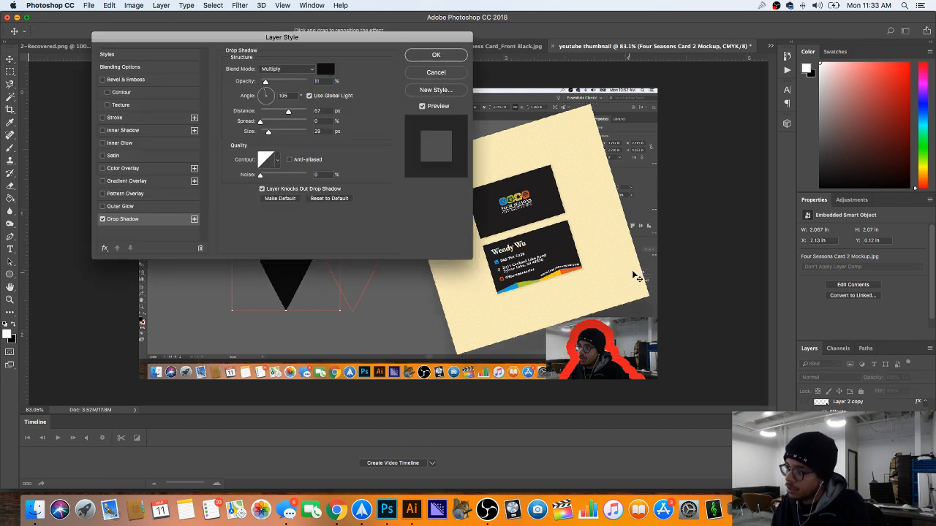
pyautogui.moveTo(636, 276)
pyautogui.mouseDown()
pyautogui.moveTo(617, 256)
pyautogui.moveTo(626, 245)
pyautogui.moveTo(642, 260)
pyautogui.mouseUp()
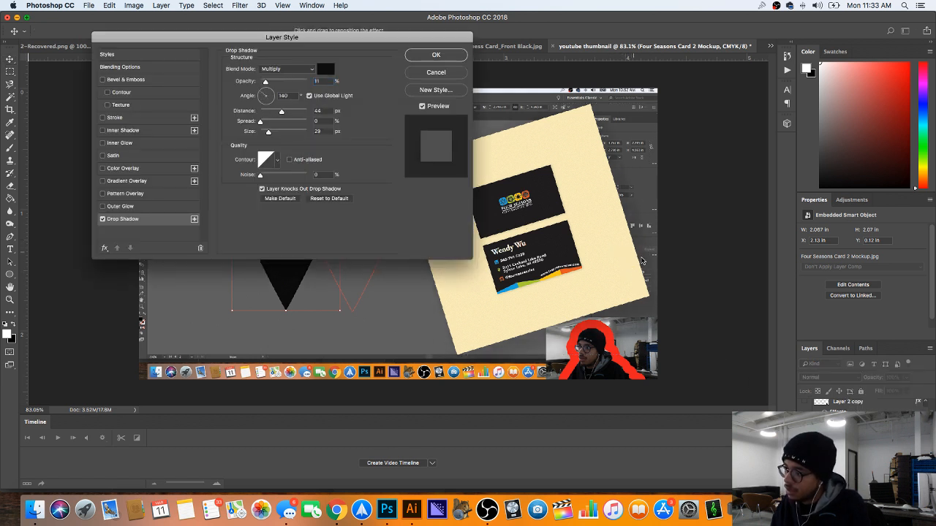
pyautogui.click(281, 69)
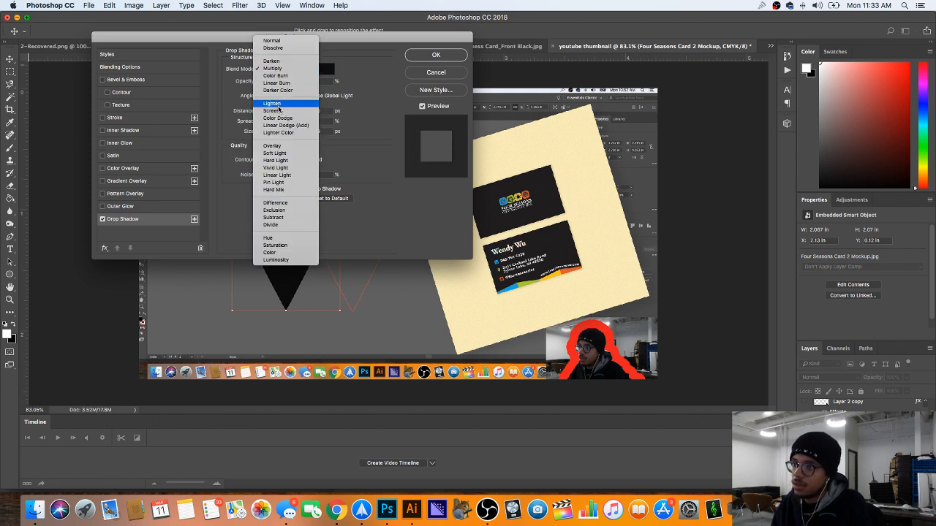
pyautogui.click(273, 147)
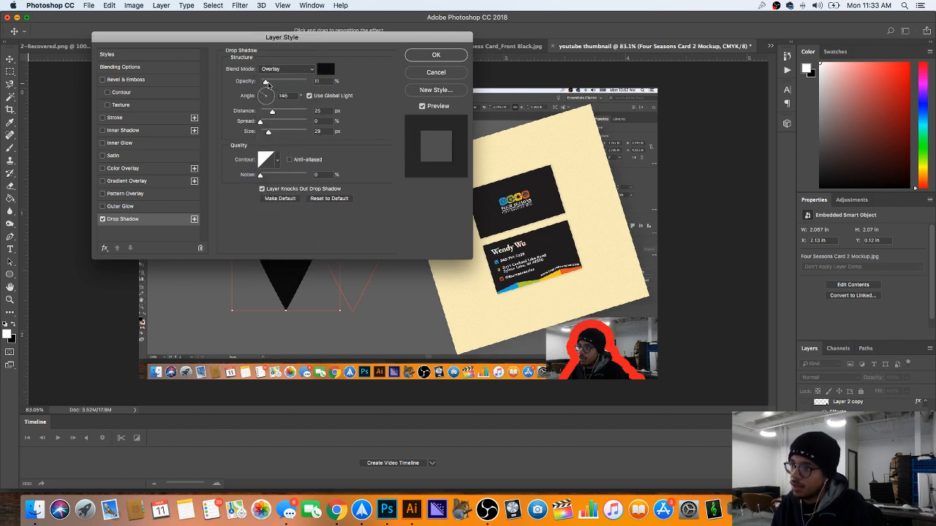
pyautogui.moveTo(266, 82); pyautogui.dragTo(307, 82)
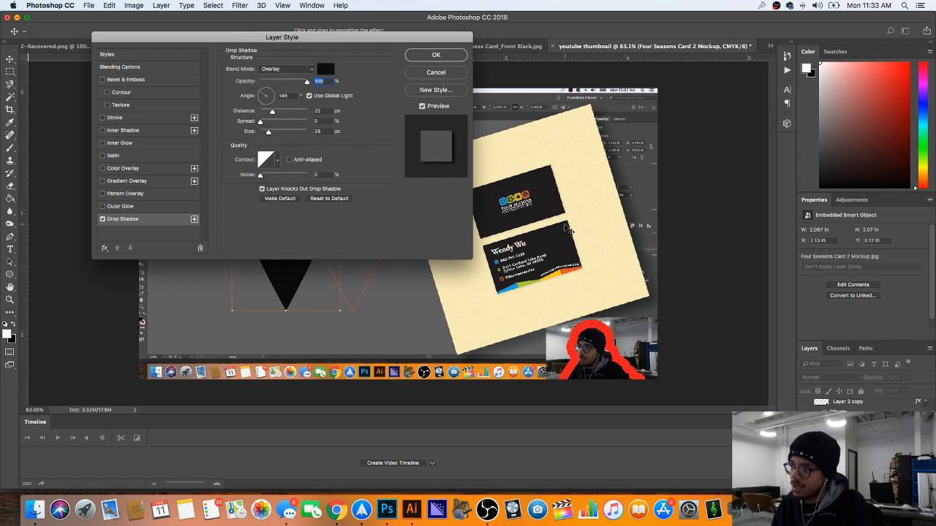
# Step: Set the mockup's drop shadow to a 133° angle and 24 px distance, and apply the layer style
pyautogui.moveTo(564, 225)
pyautogui.mouseDown()
pyautogui.moveTo(550, 218)
pyautogui.moveTo(561, 222)
pyautogui.mouseUp()
pyautogui.moveTo(266, 112); pyautogui.dragTo(260, 112)
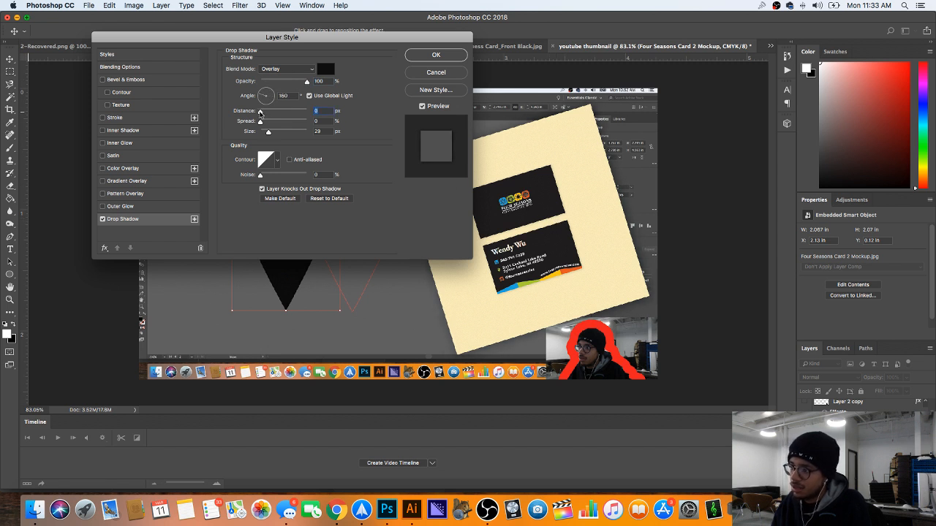
pyautogui.moveTo(587, 261)
pyautogui.mouseDown()
pyautogui.moveTo(596, 252)
pyautogui.moveTo(589, 265)
pyautogui.mouseUp()
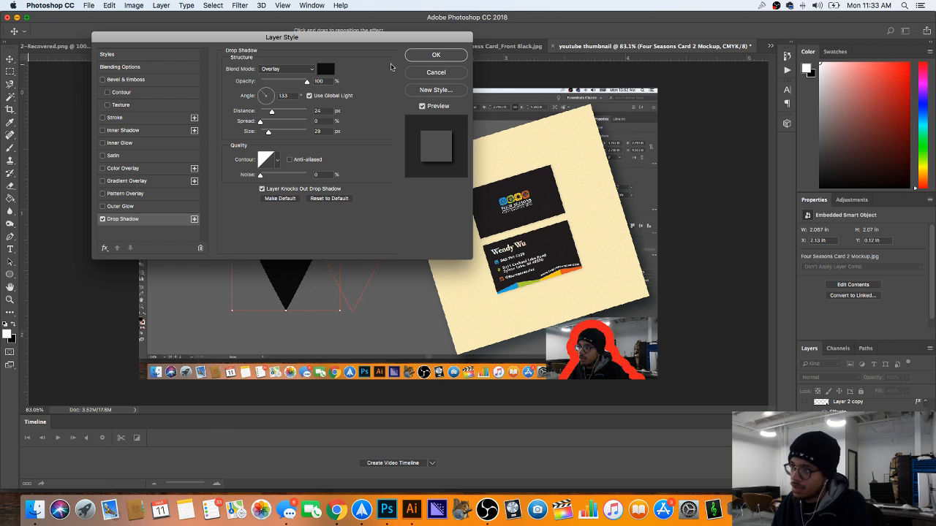
pyautogui.click(427, 59)
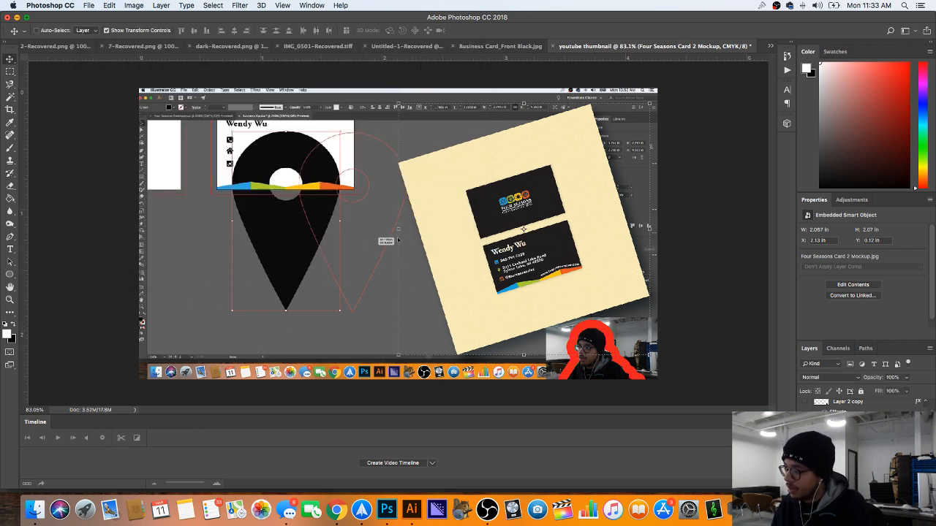
# Step: Add the two-line text "BUSINESS CARD 101" on a new layer at the thumbnail's left side
pyautogui.press('super+shift+alt+n')
pyautogui.click(10, 250)
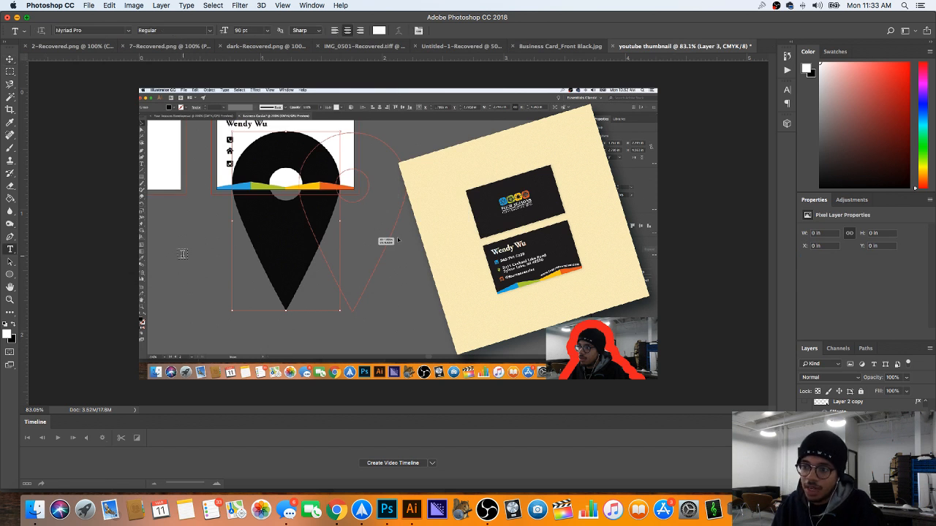
pyautogui.click(183, 254)
pyautogui.write('BU')
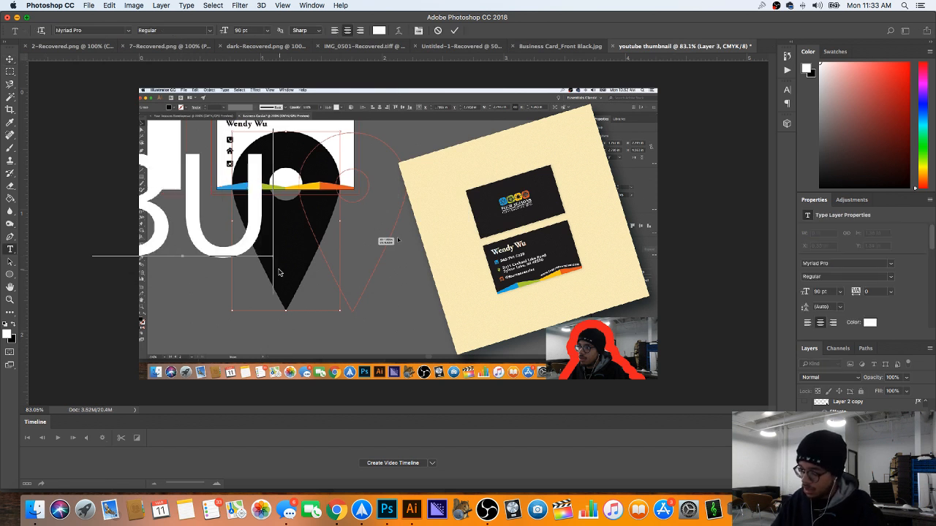
pyautogui.write('SINES')
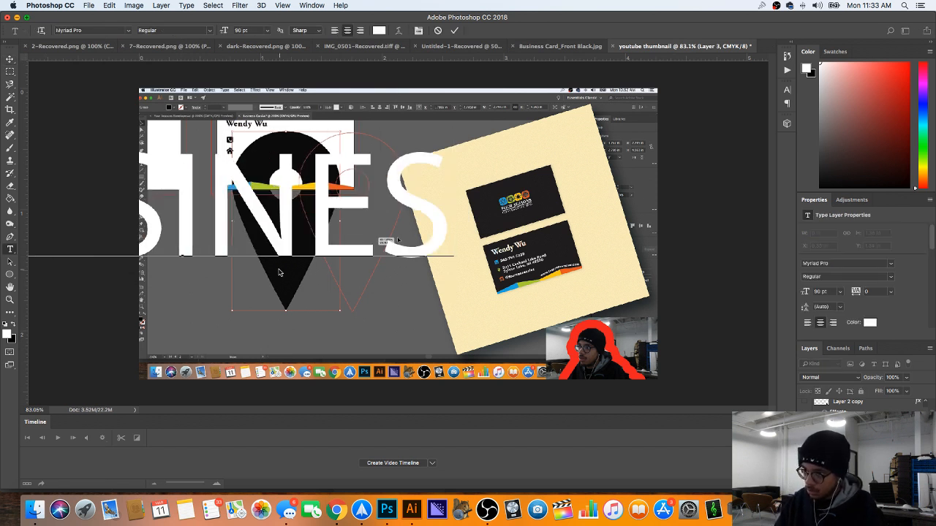
pyautogui.write('S')
pyautogui.press('Return')
pyautogui.write('CARD')
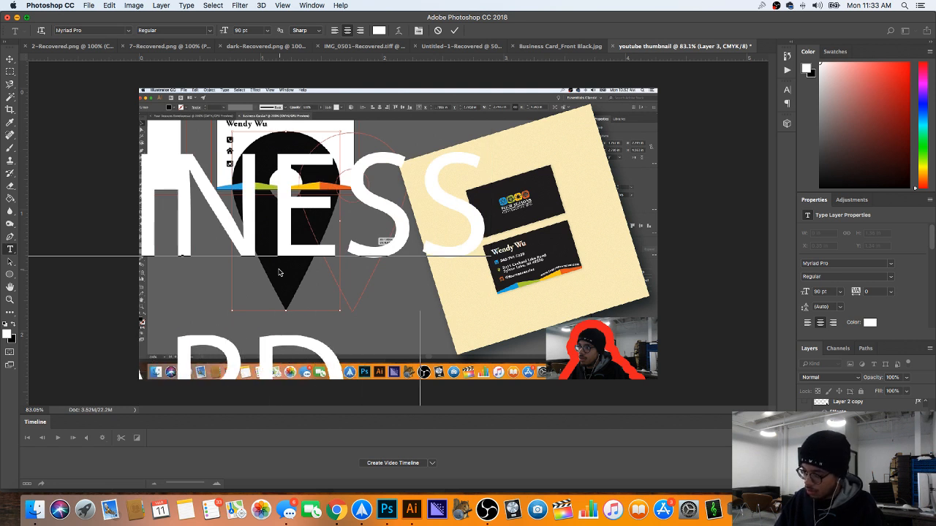
pyautogui.write(' 101')
# Step: Format the whole text in Open Sans ExtraBold at 20 pt
pyautogui.hotkey('ctrl', 'a')
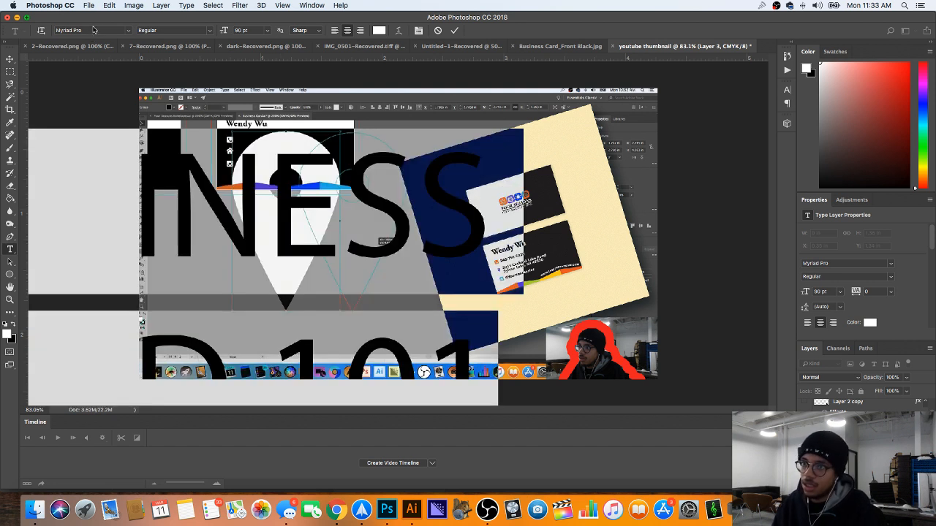
pyautogui.click(76, 30)
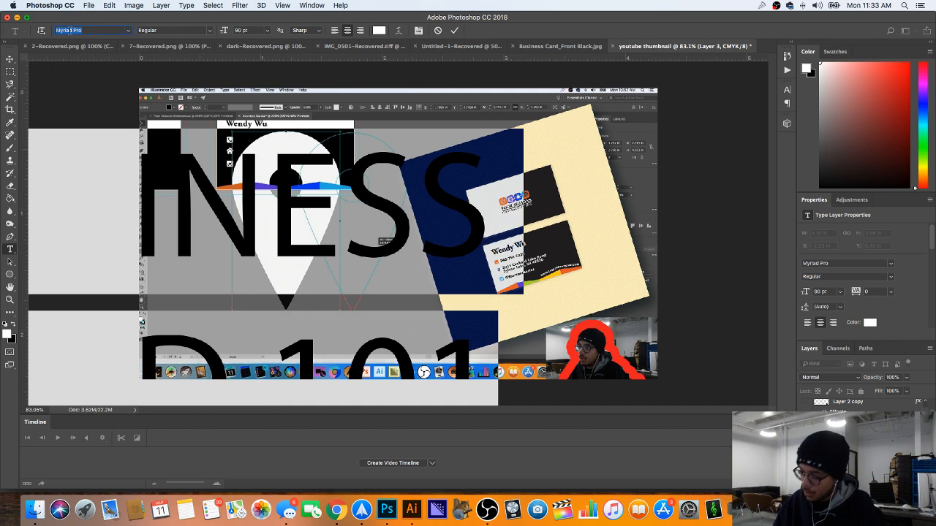
pyautogui.write('o')
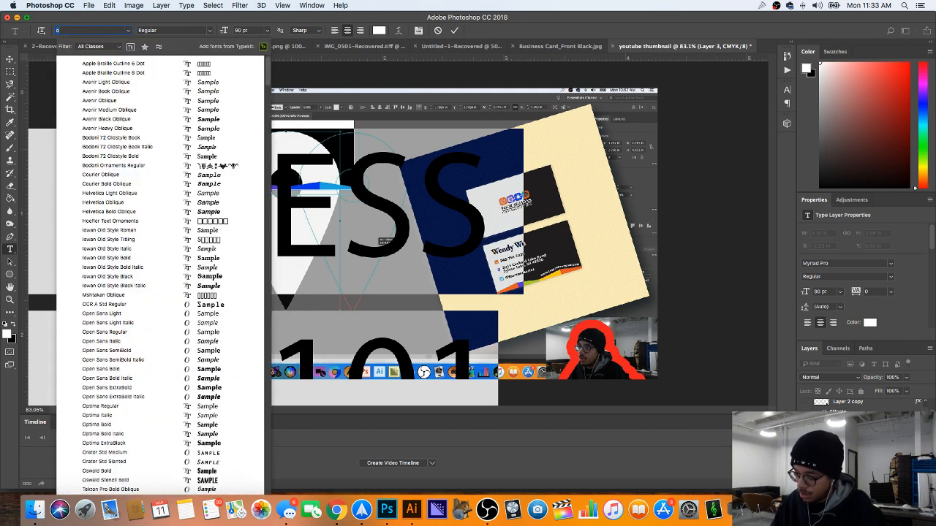
pyautogui.write('pen sa')
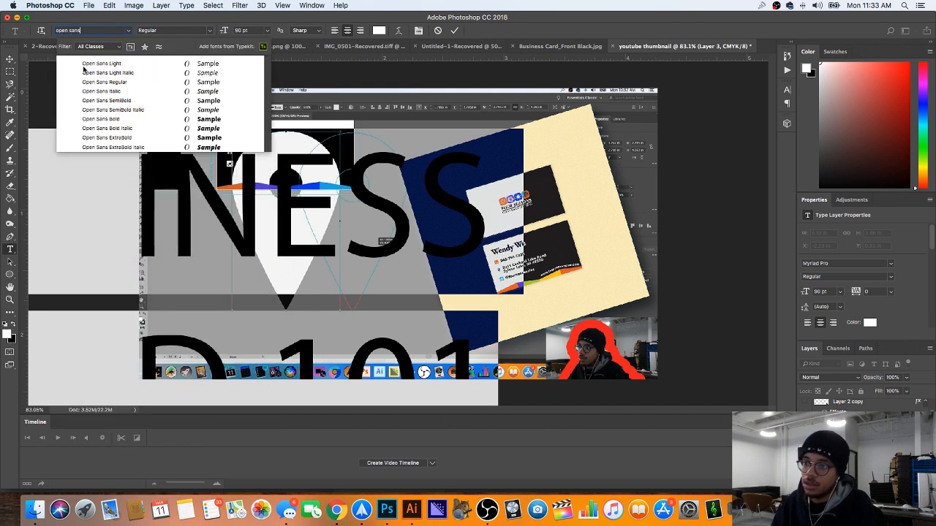
pyautogui.write('ns')
pyautogui.click(95, 139)
pyautogui.click(258, 30)
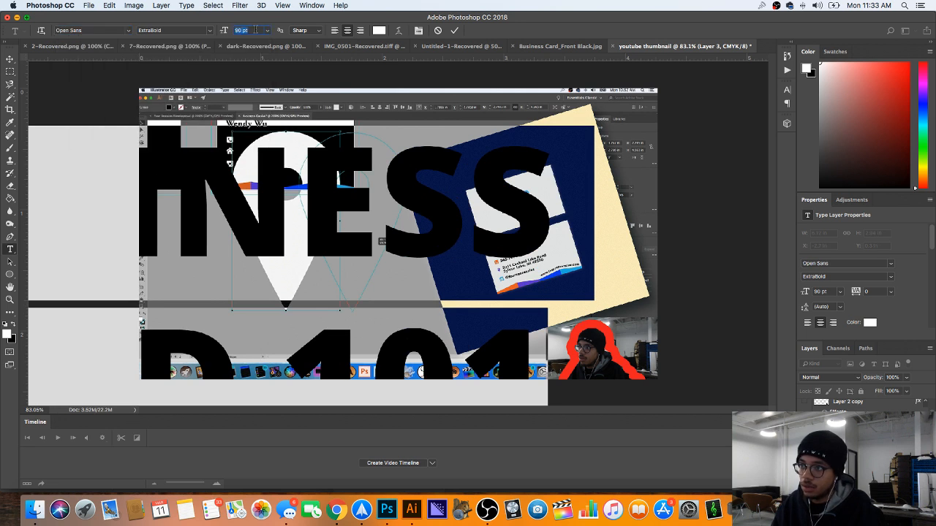
pyautogui.write('20')
pyautogui.press('Return')
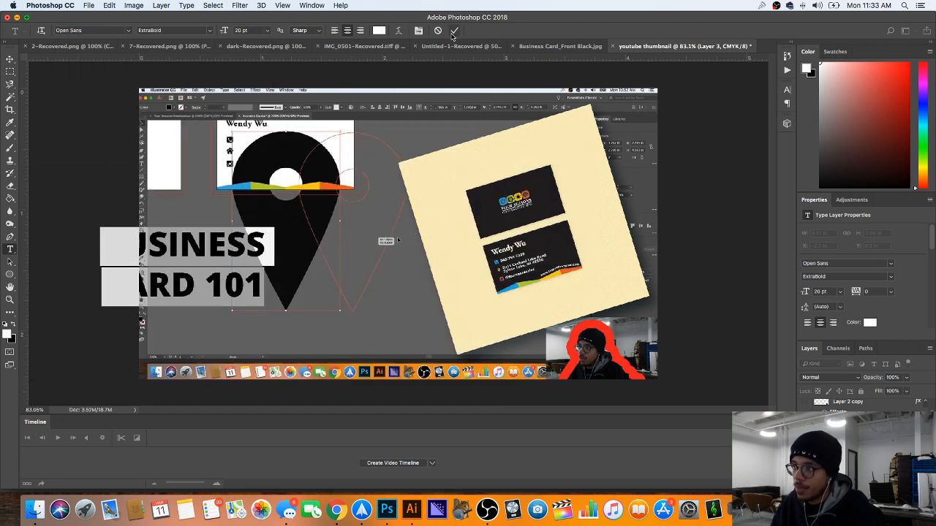
pyautogui.click(454, 30)
# Step: Move the title text fully inside the thumbnail's lower left area and enlarge it proportionally to about 152%
pyautogui.press('v')
pyautogui.moveTo(180, 247); pyautogui.dragTo(239, 261)
pyautogui.click(107, 5)
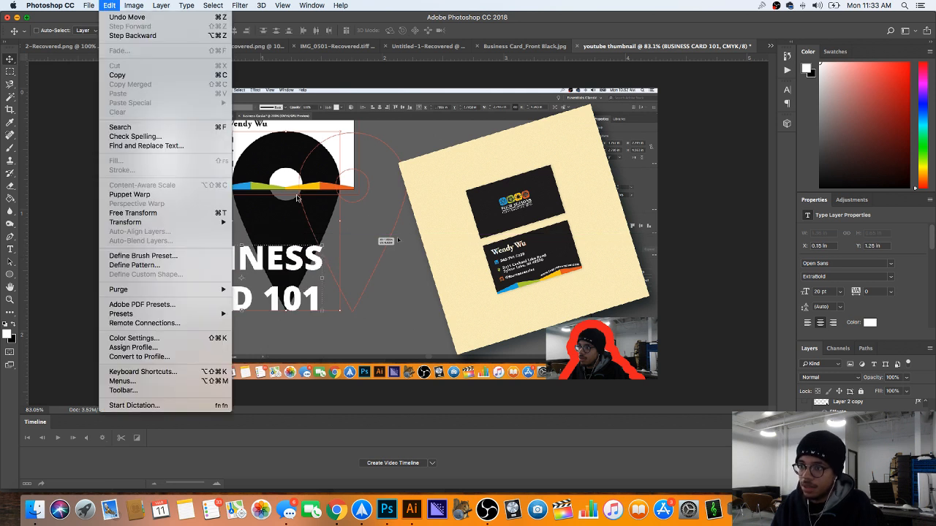
pyautogui.click(302, 248)
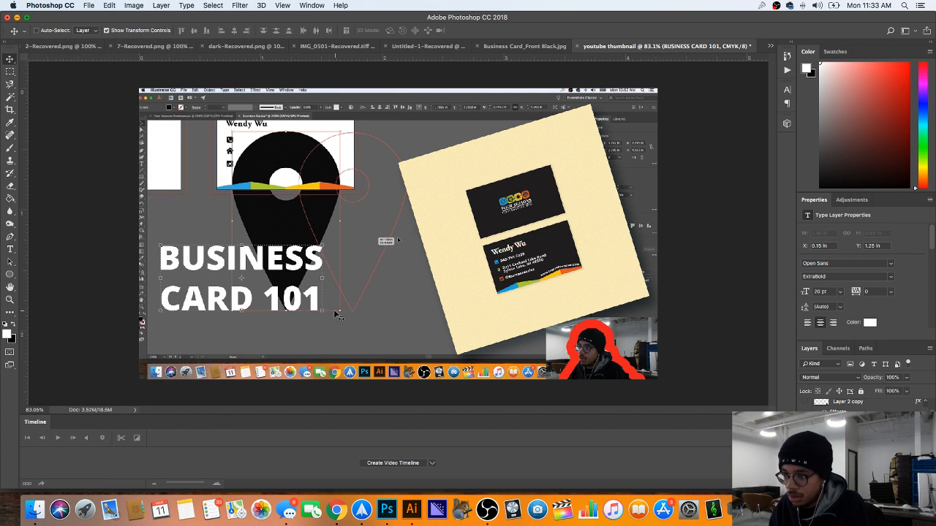
pyautogui.press('super+t')
pyautogui.moveTo(322, 311); pyautogui.dragTo(400, 379)
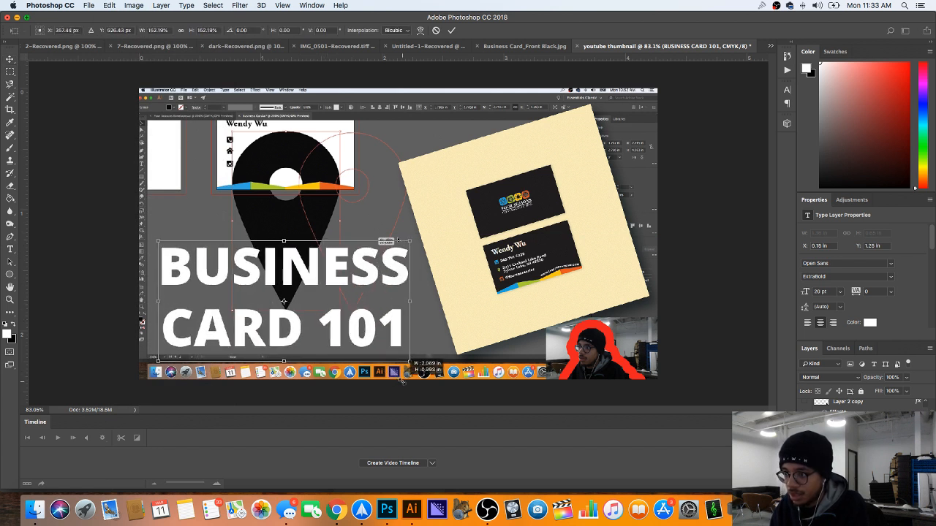
pyautogui.click(452, 30)
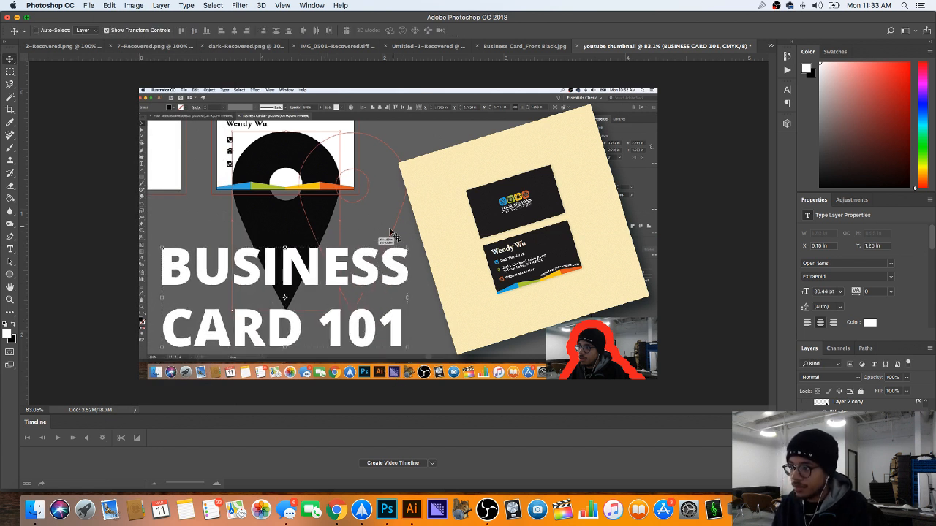
pyautogui.moveTo(373, 260); pyautogui.dragTo(373, 246)
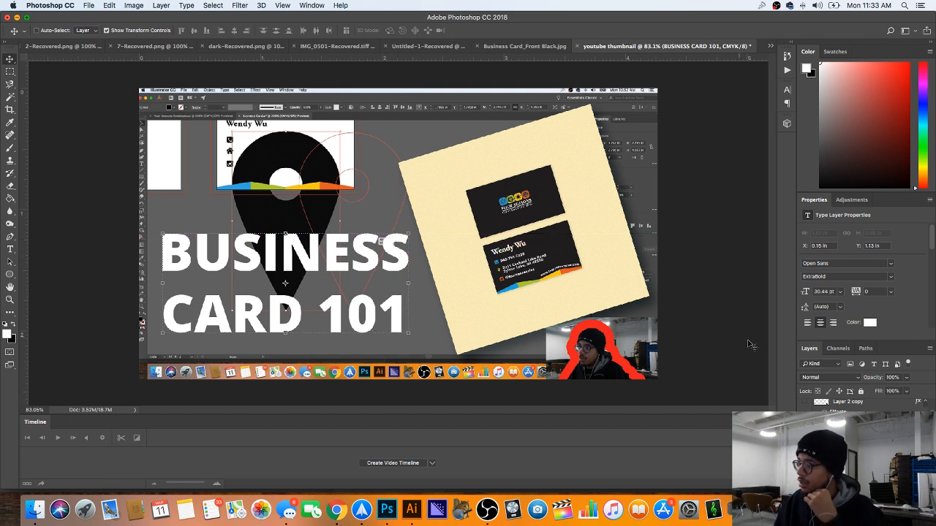
# Step: Apply a Color Overlay to the title text using the red sampled from the man's outline
pyautogui.click(848, 484)
pyautogui.click(877, 429)
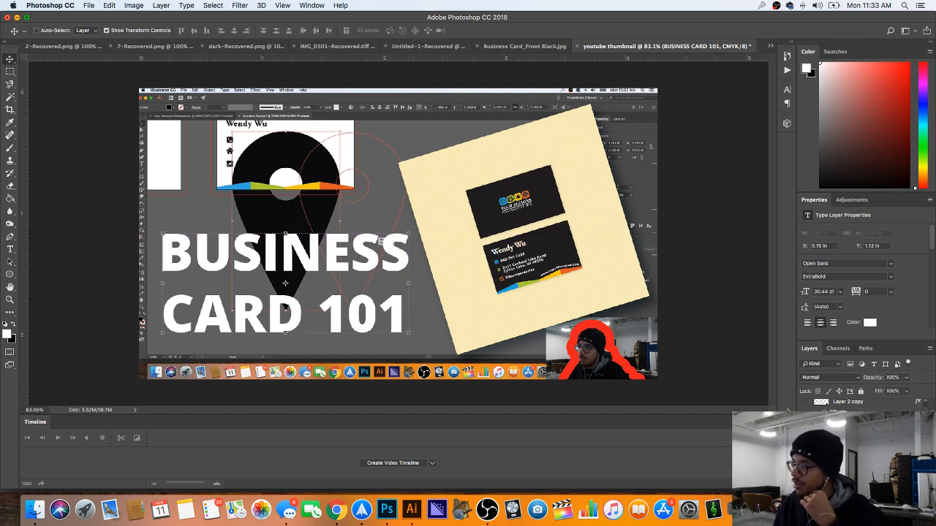
pyautogui.click(325, 69)
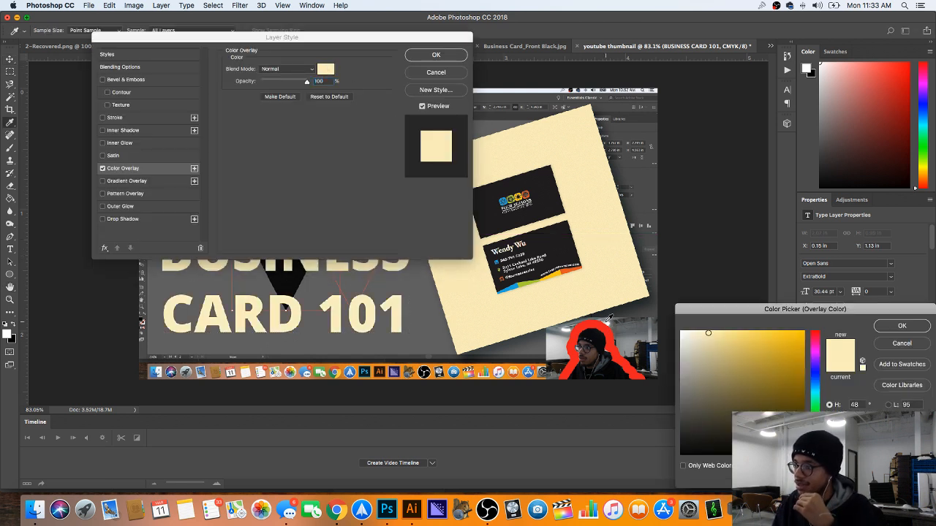
pyautogui.click(605, 327)
pyautogui.click(898, 326)
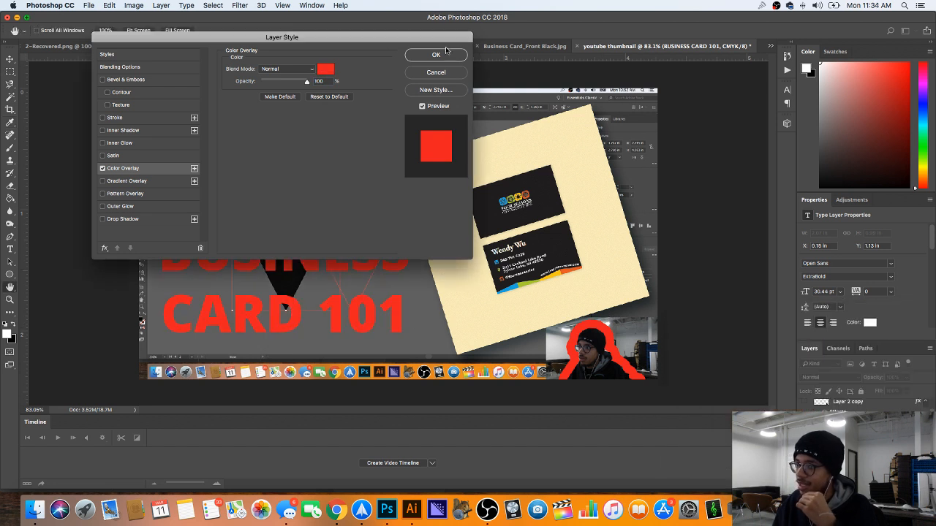
pyautogui.click(437, 56)
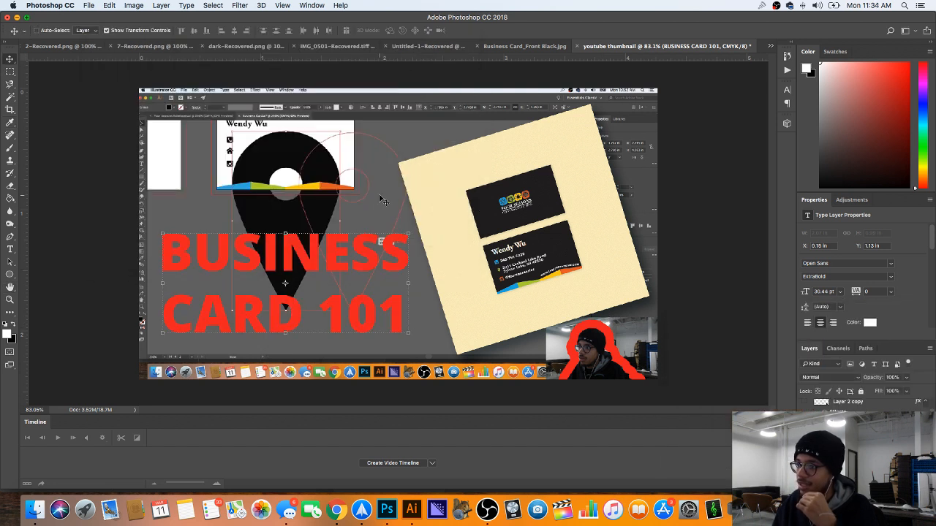
# Step: Duplicate the red title text and offset the copy slightly down and to the right of the original
pyautogui.click(367, 248)
pyautogui.moveTo(370, 253); pyautogui.dragTo(372, 258)
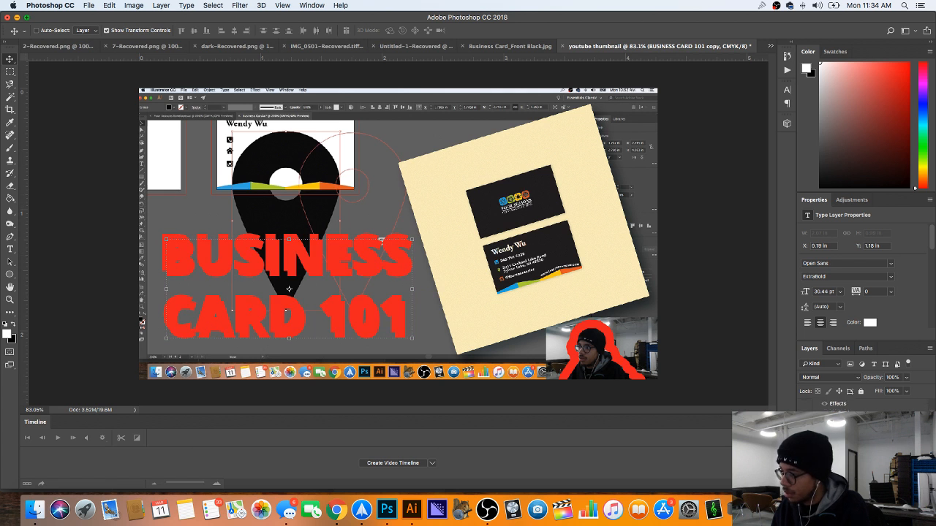
# Step: Recolor the offset title copy's Color Overlay with the yellow sampled from the business card's colored stripe in the background
pyautogui.scroll(-3, 865, 405)
pyautogui.doubleClick(855, 428)
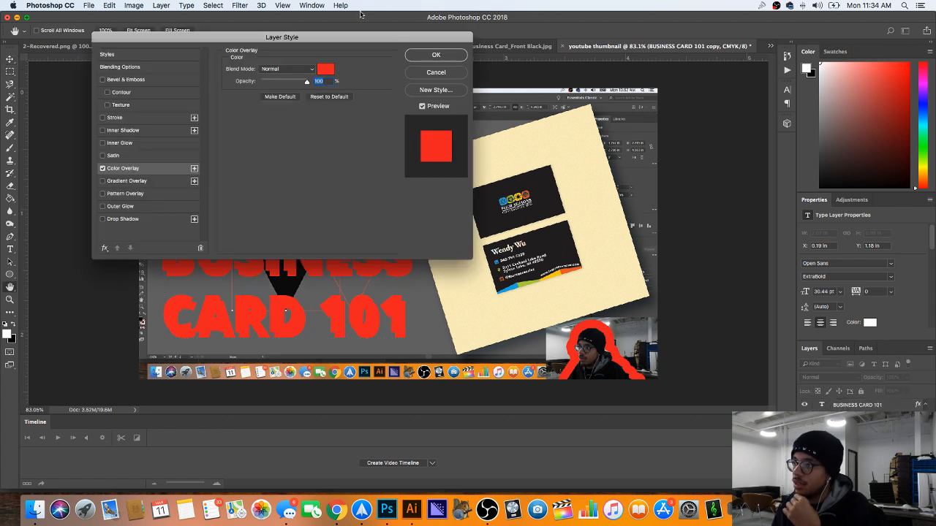
pyautogui.moveTo(342, 37); pyautogui.dragTo(786, 238)
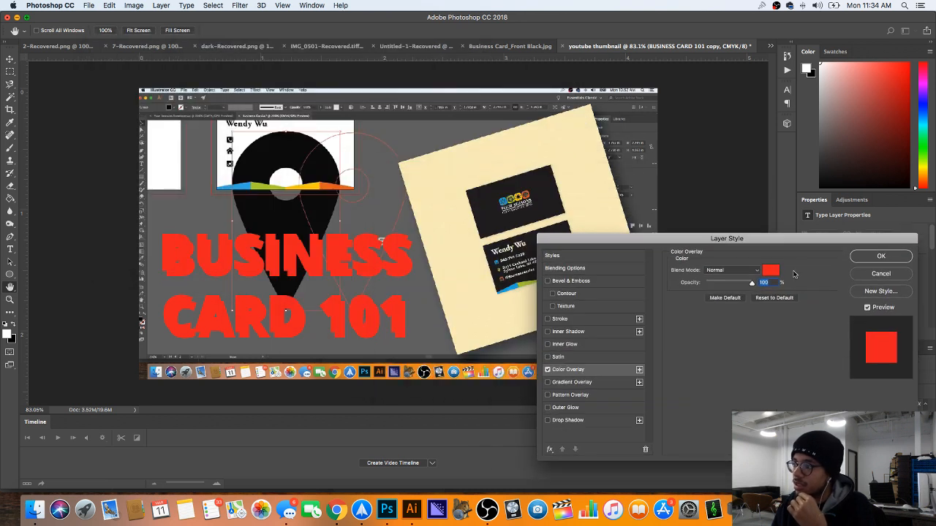
pyautogui.click(771, 270)
pyautogui.click(448, 236)
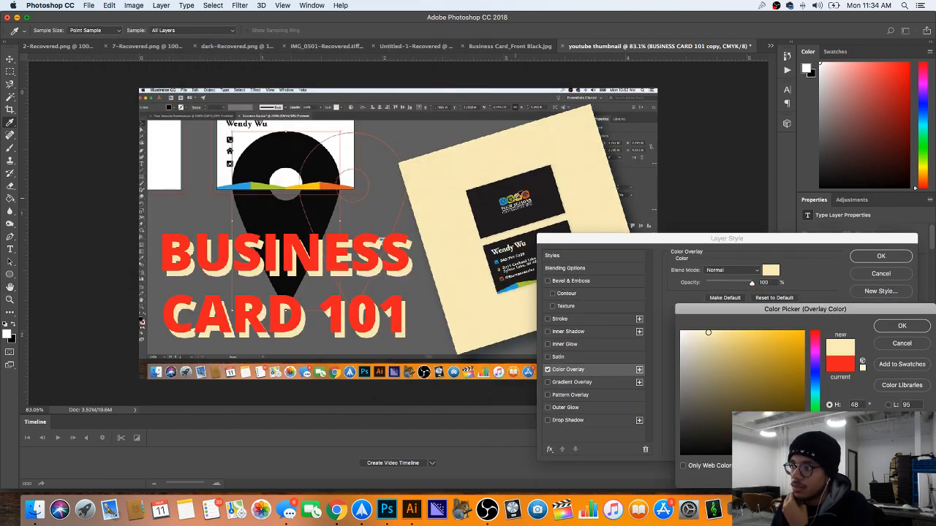
pyautogui.click(508, 196)
pyautogui.click(315, 180)
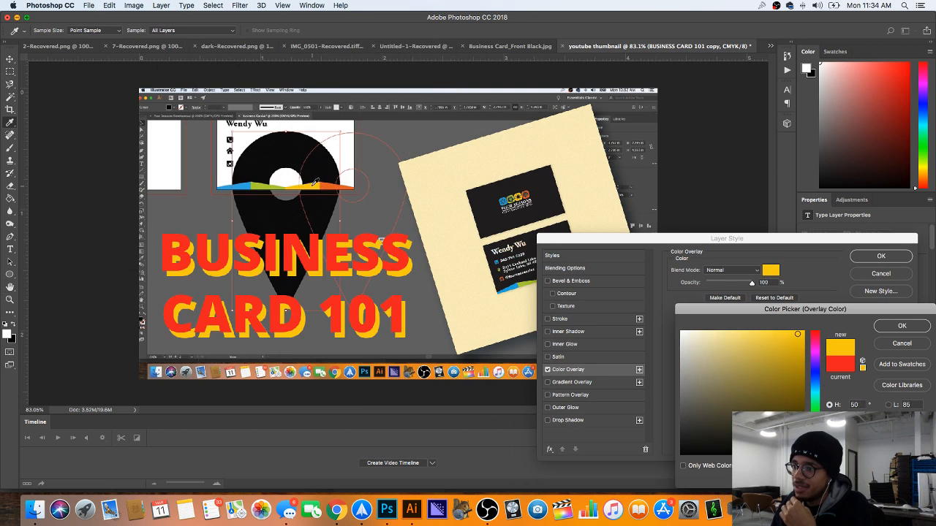
pyautogui.click(903, 326)
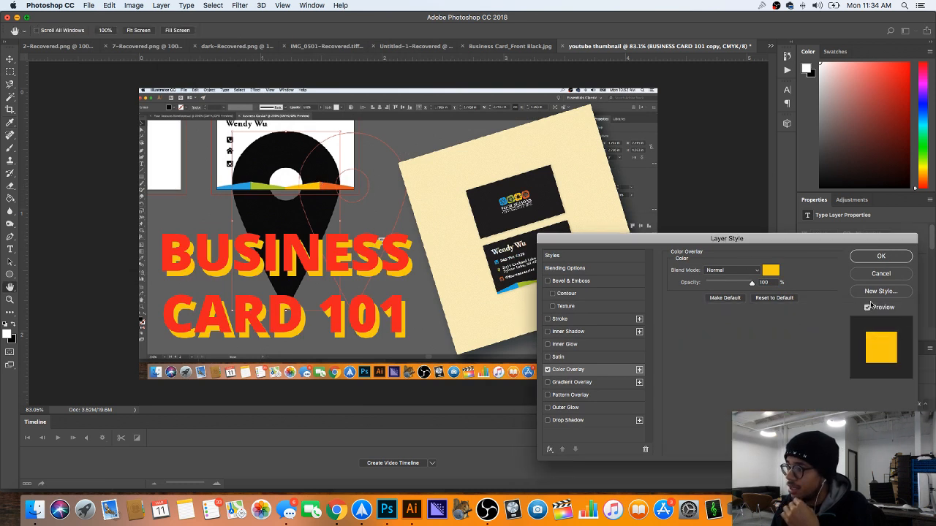
pyautogui.click(890, 260)
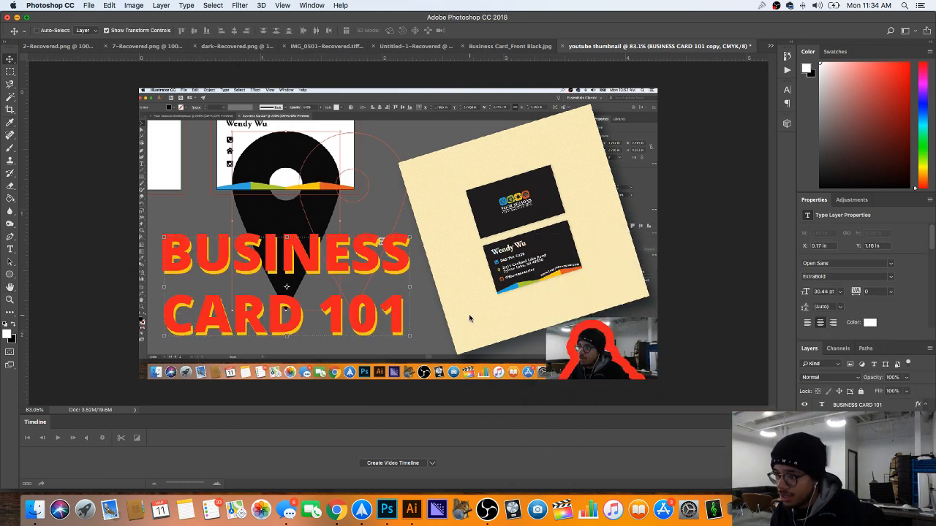
# Step: Nudge the yellow title copy up and left so only a thin edge shows behind the red title
pyautogui.press('Left')
pyautogui.press('Left')
pyautogui.press('Up')
pyautogui.press('Up')
pyautogui.press('Up')
pyautogui.press('Up')
pyautogui.press('Down')
pyautogui.press('Right')
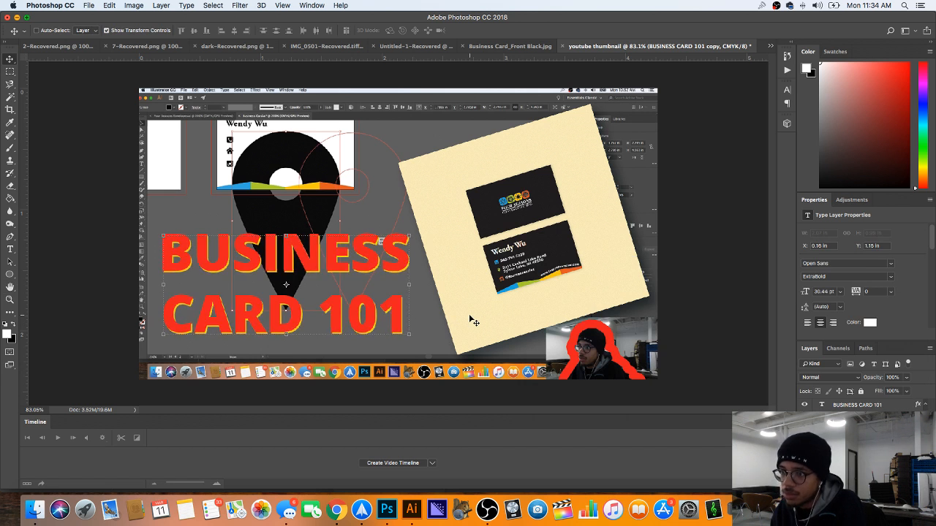
pyautogui.press('Up')
pyautogui.press('Up')
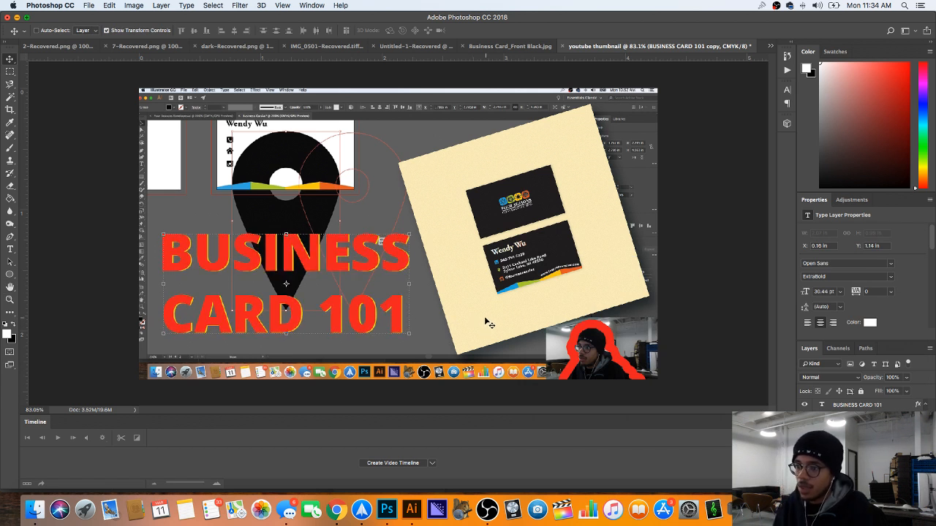
pyautogui.press('Down')
pyautogui.press('Down')
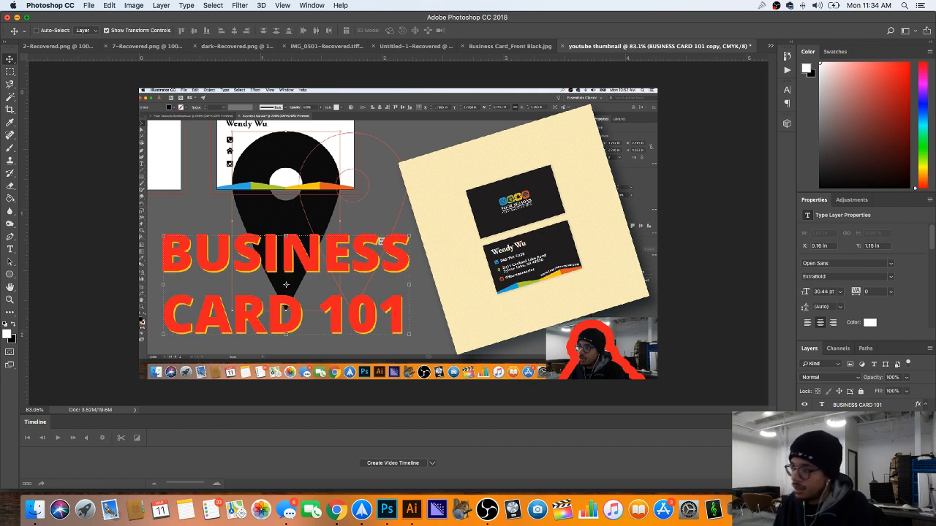
# Step: Change the front title text's Color Overlay to a bright, saturated blue with a hue of 196°
pyautogui.doubleClick(855, 431)
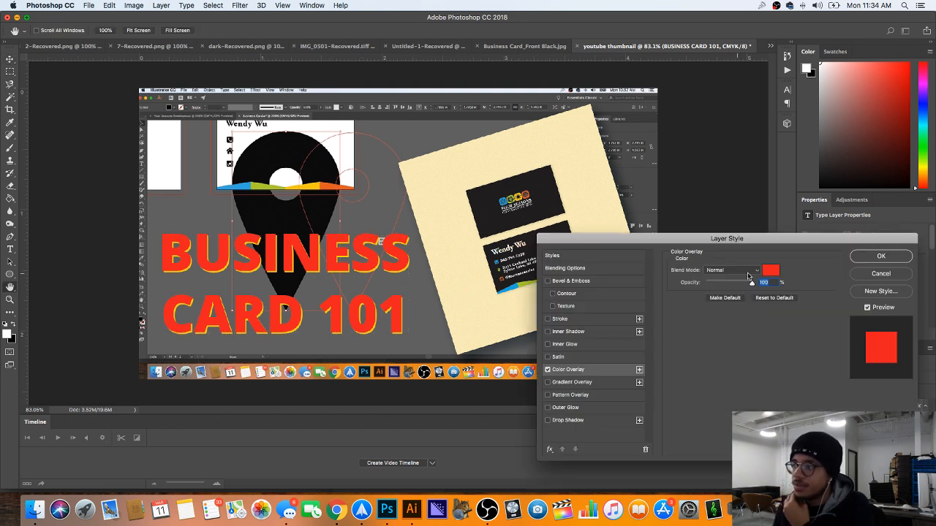
pyautogui.click(771, 274)
pyautogui.moveTo(724, 331)
pyautogui.mouseDown()
pyautogui.moveTo(777, 341)
pyautogui.moveTo(768, 354)
pyautogui.mouseUp()
pyautogui.click(813, 388)
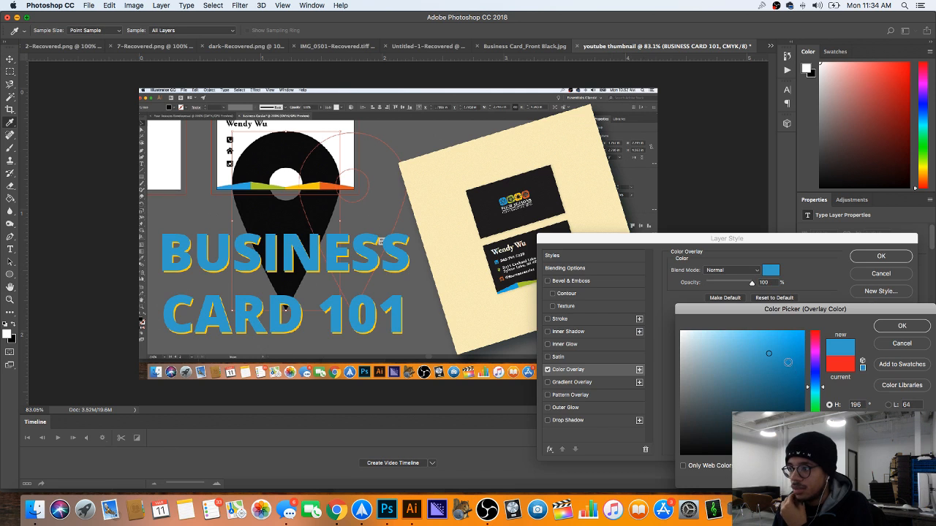
pyautogui.moveTo(769, 353); pyautogui.dragTo(791, 344)
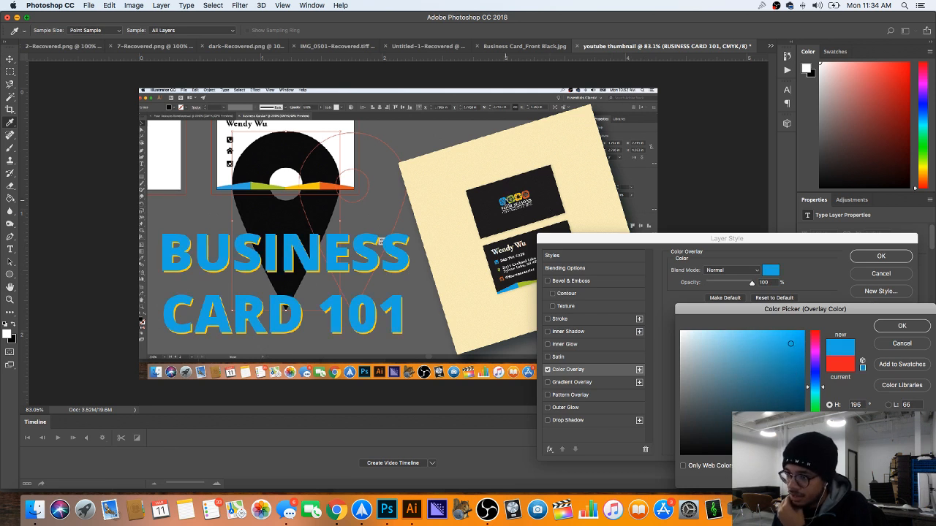
pyautogui.click(902, 326)
pyautogui.click(878, 257)
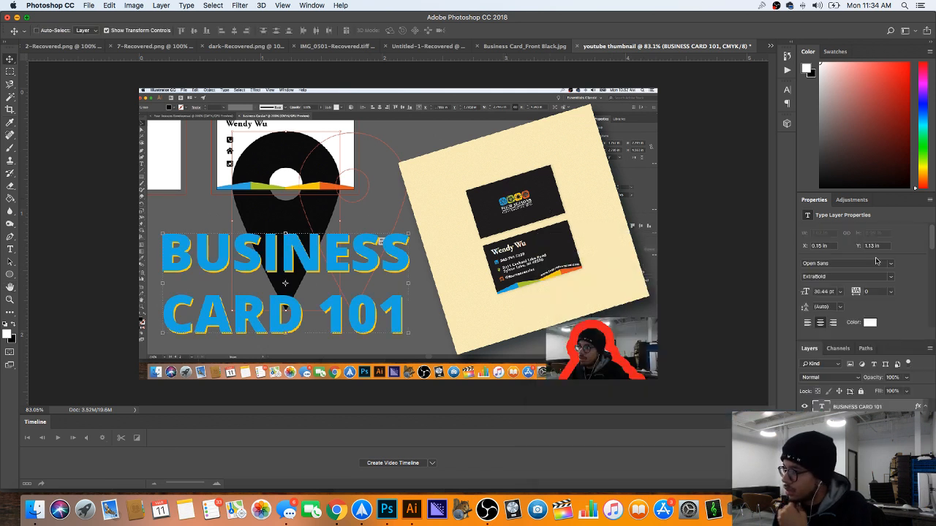
# Step: Fine-tune the yellow Color Overlay of the title copy behind the blue text to a hue of 49°
pyautogui.doubleClick(855, 470)
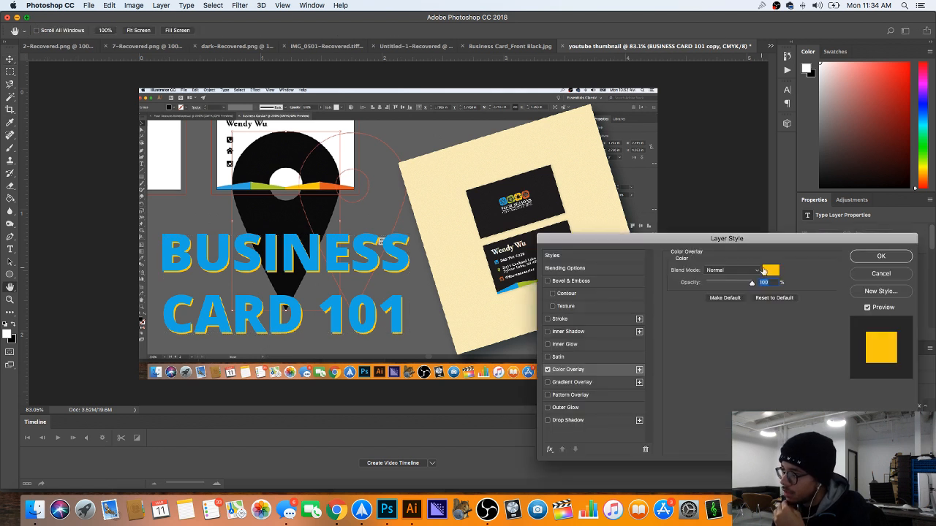
pyautogui.click(764, 270)
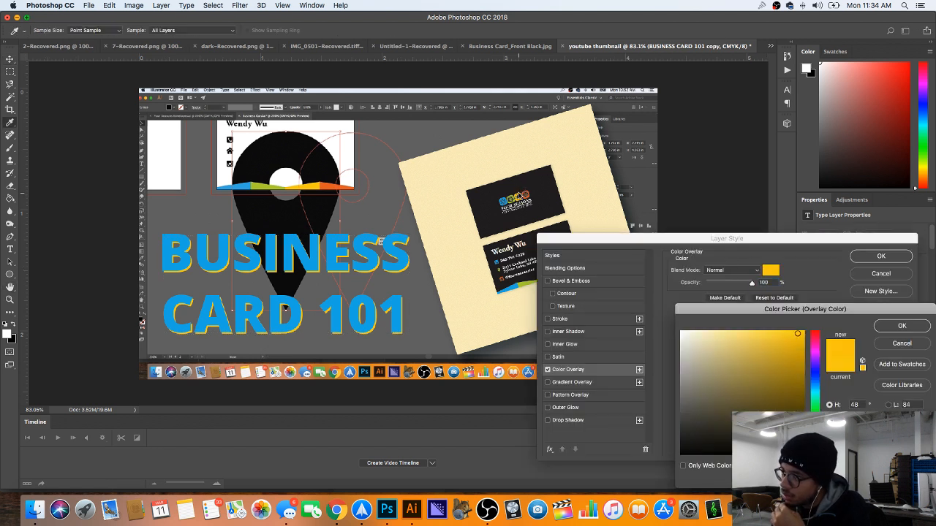
pyautogui.click(796, 334)
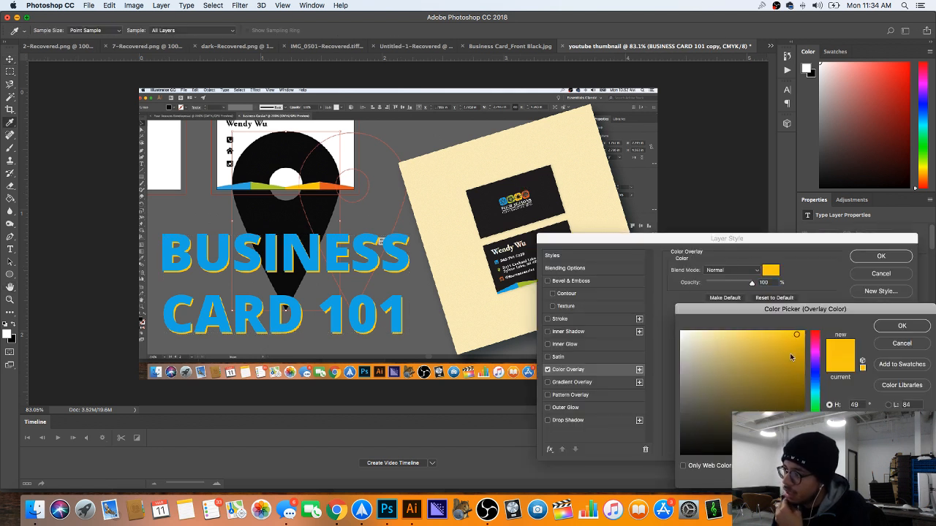
pyautogui.click(902, 326)
pyautogui.click(878, 257)
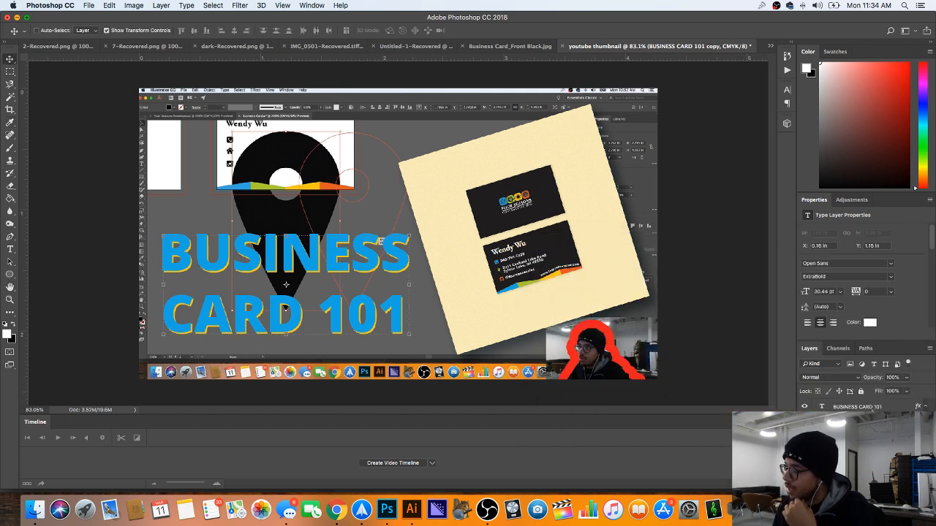
pyautogui.click(871, 408)
pyautogui.click(848, 483)
pyautogui.click(881, 438)
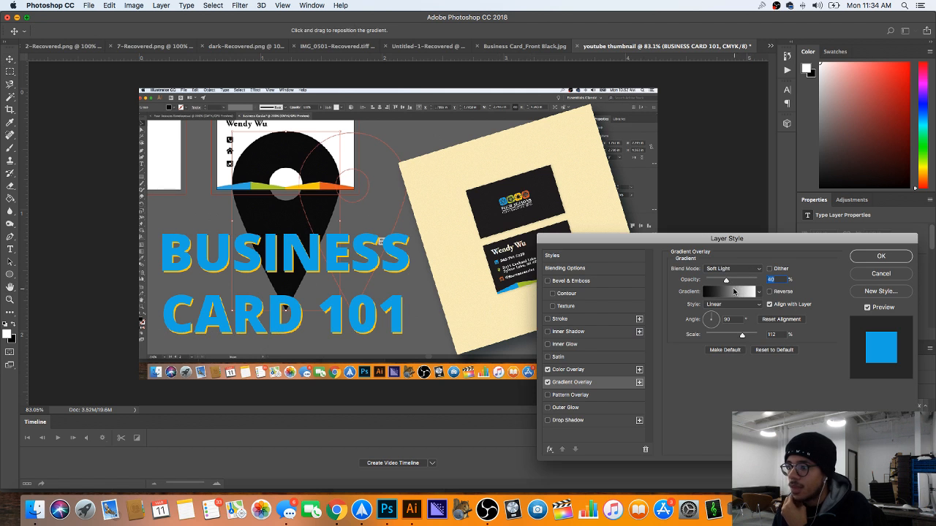
pyautogui.moveTo(733, 279); pyautogui.dragTo(703, 287)
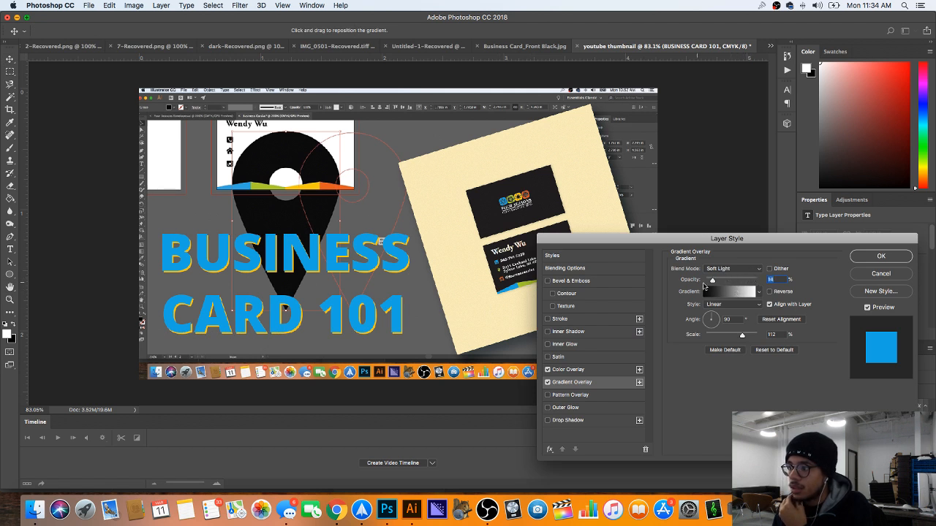
pyautogui.click(871, 275)
pyautogui.press('super+z')
pyautogui.press('super+z')
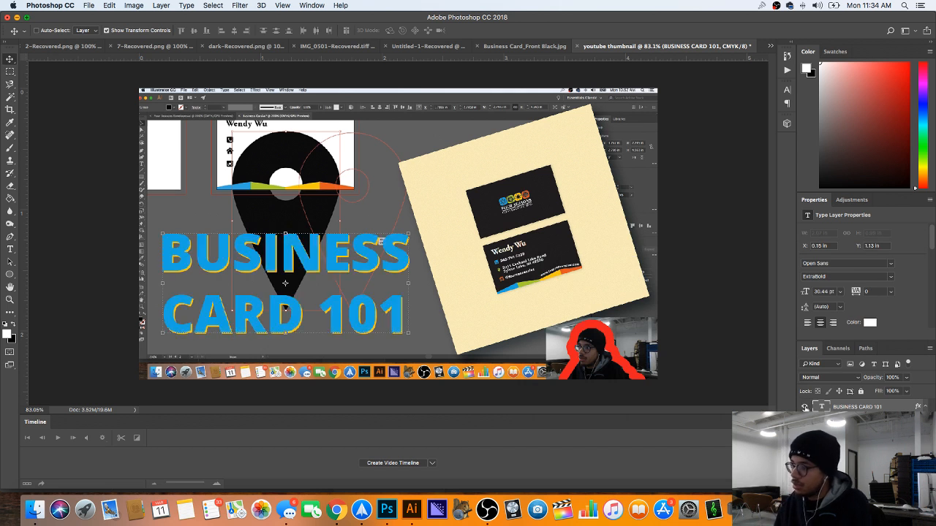
# Step: Add a blank layer and merge the blue title text with it into one pixel layer
pyautogui.scroll(2, 865, 406)
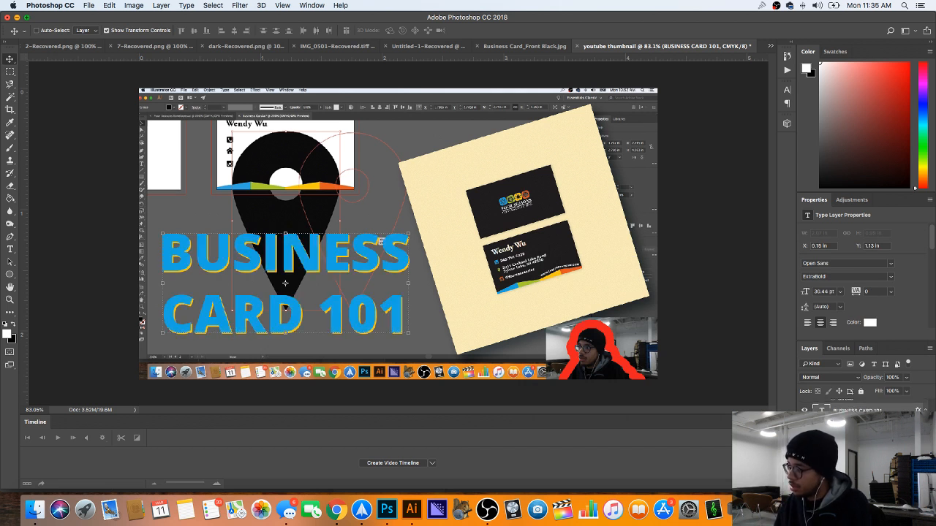
pyautogui.click(285, 308)
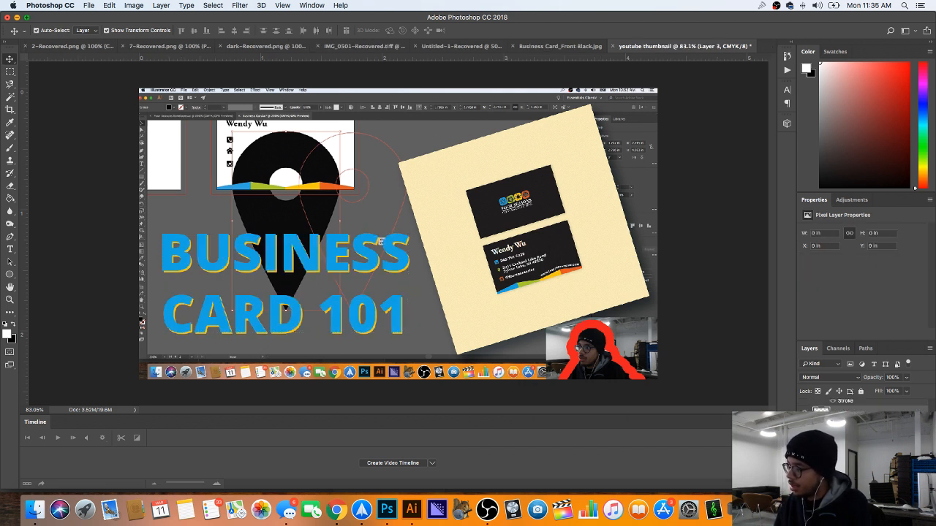
pyautogui.keyDown('shift'); pyautogui.click(286, 309); pyautogui.keyUp('shift')
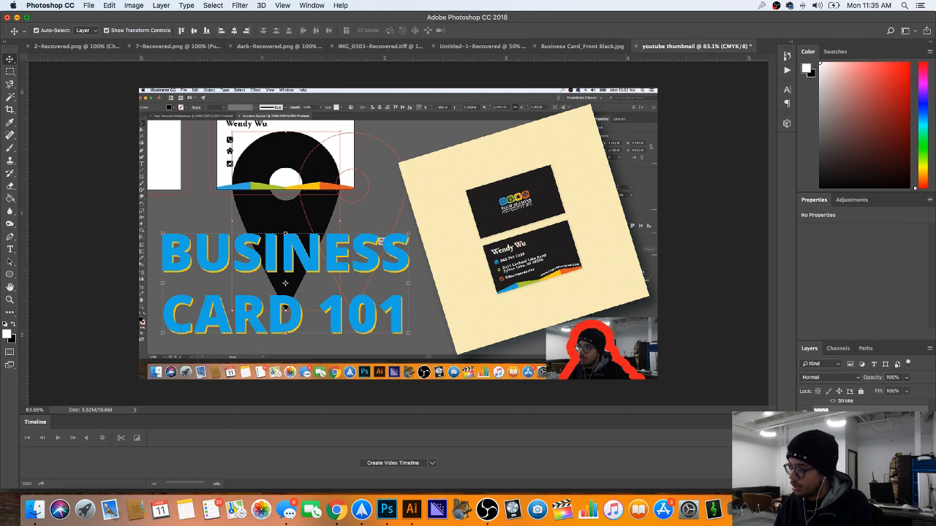
pyautogui.press('super+e')
pyautogui.press('super+[')
pyautogui.press('super+]')
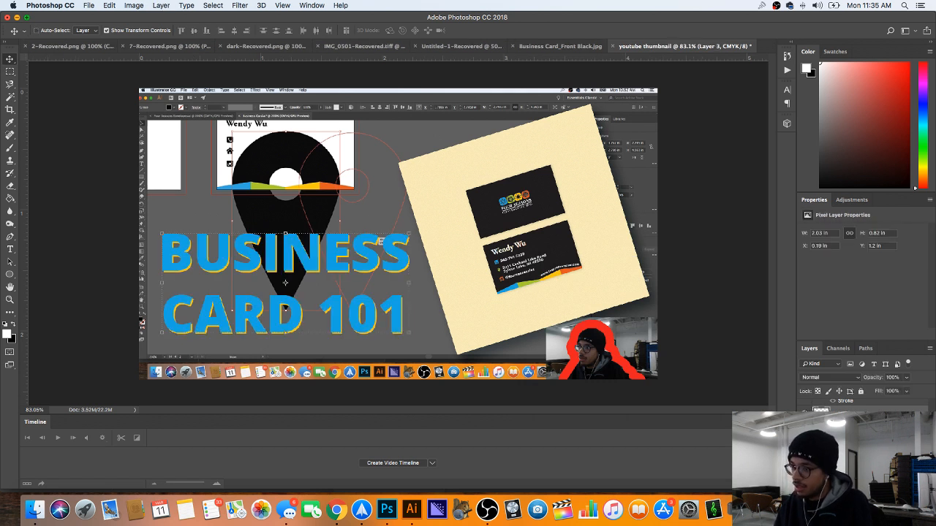
# Step: Add a Soft Light Gradient Overlay to the merged blue title with its opacity at 97%
pyautogui.click(848, 483)
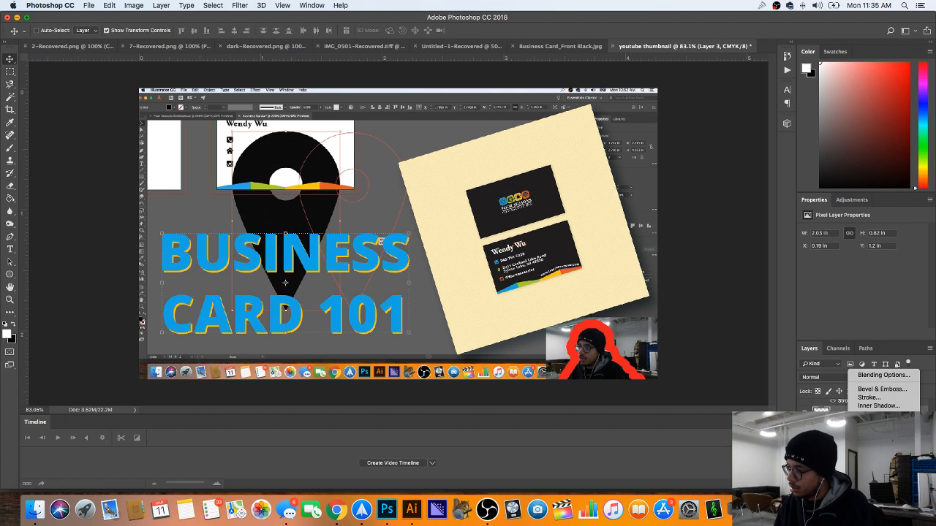
pyautogui.click(878, 437)
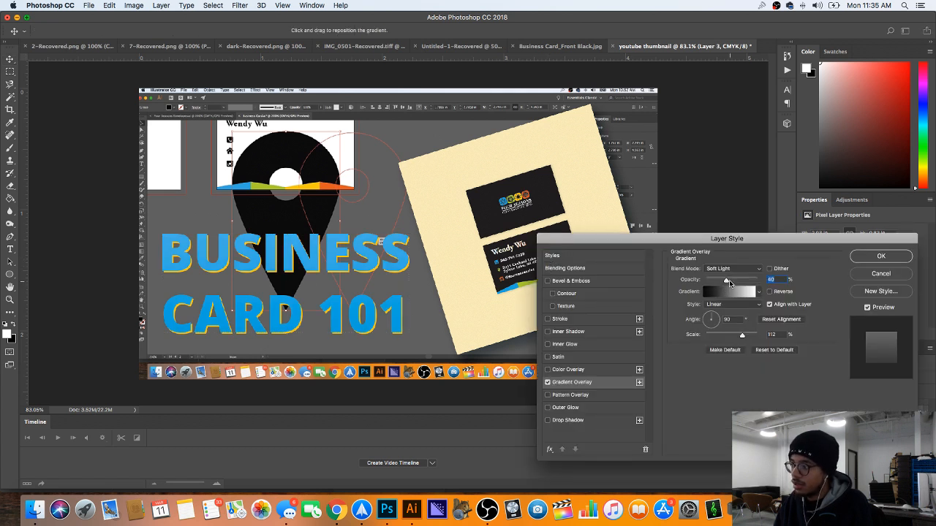
pyautogui.moveTo(729, 283); pyautogui.dragTo(756, 281)
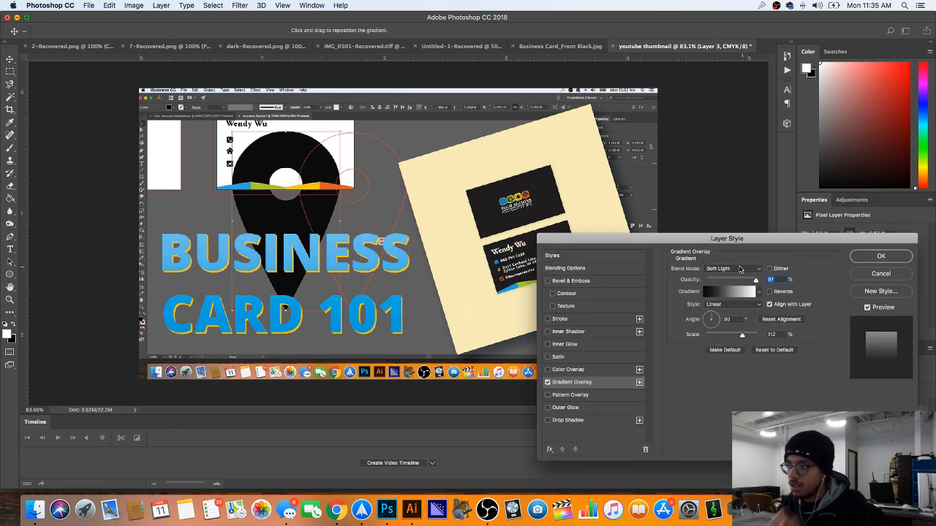
# Step: Try the Darken and Multiply blend modes on the title's Gradient Overlay, with the opacity reduced to 34%
pyautogui.click(740, 269)
pyautogui.click(729, 178)
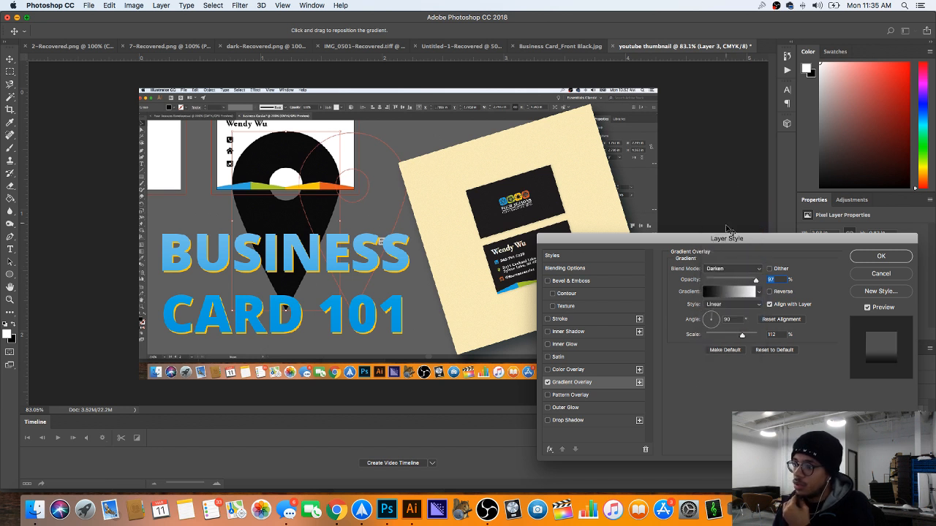
pyautogui.click(732, 268)
pyautogui.click(731, 276)
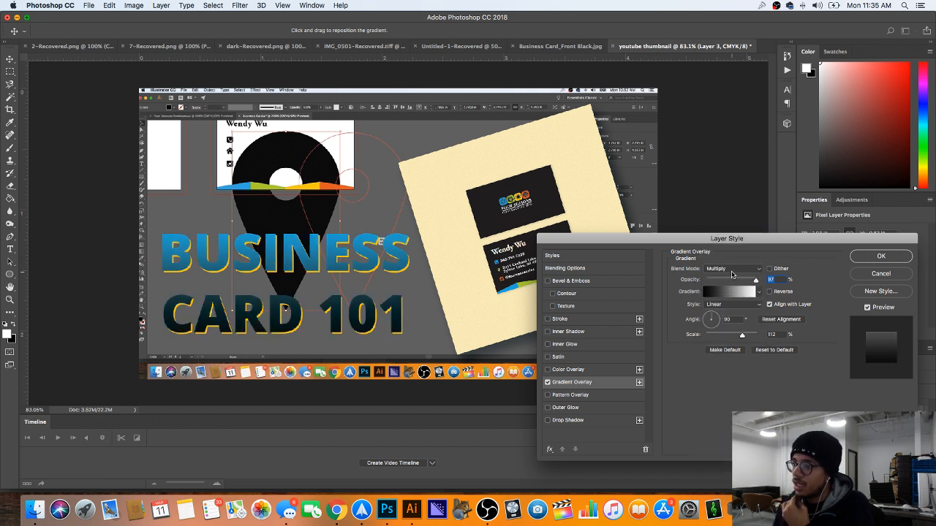
pyautogui.moveTo(738, 276); pyautogui.dragTo(726, 280)
# Step: Set the title's Gradient Overlay to the Overlay blend mode at 100% opacity
pyautogui.click(726, 269)
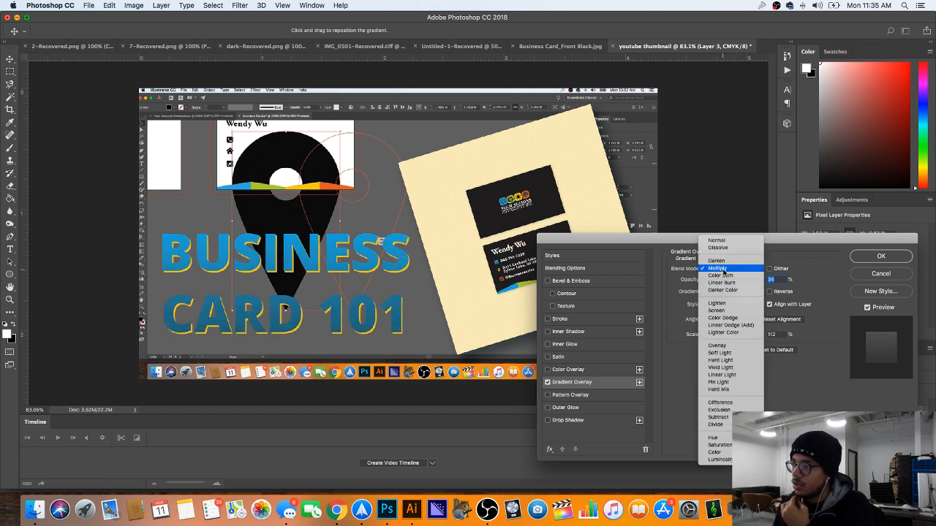
pyautogui.click(728, 345)
pyautogui.moveTo(726, 280); pyautogui.dragTo(765, 282)
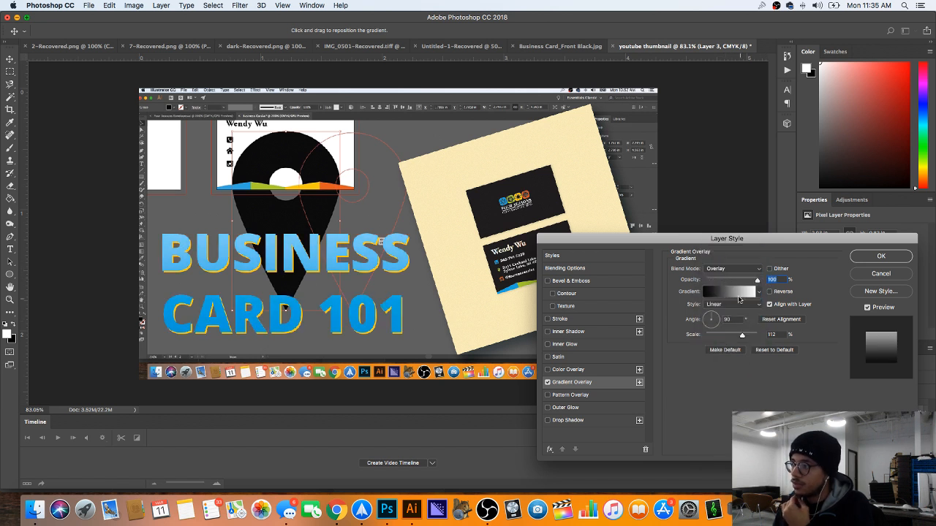
# Step: Try the Blue, Yellow, Blue, the Yellow, Violet, Orange, Blue and the Transparent Rainbow presets on the title's Gradient Overlay
pyautogui.click(737, 294)
pyautogui.click(476, 158)
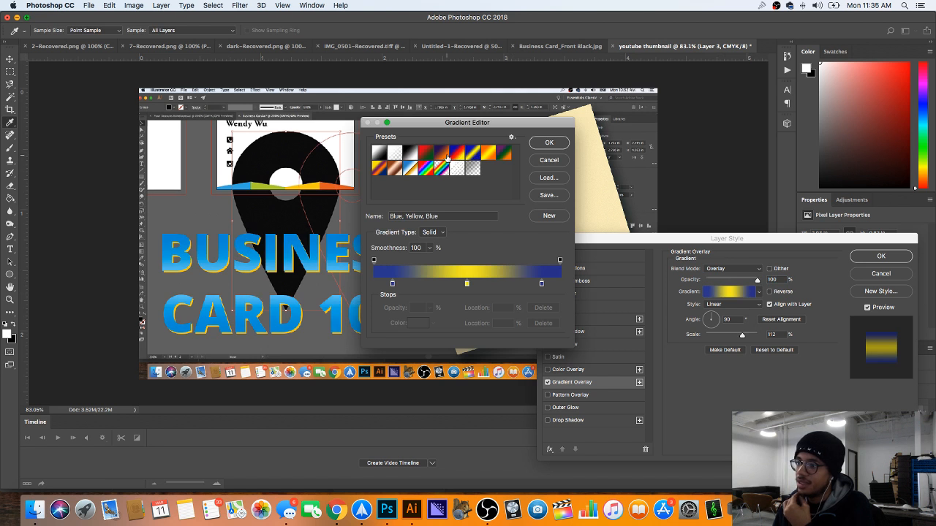
pyautogui.click(446, 158)
pyautogui.click(380, 168)
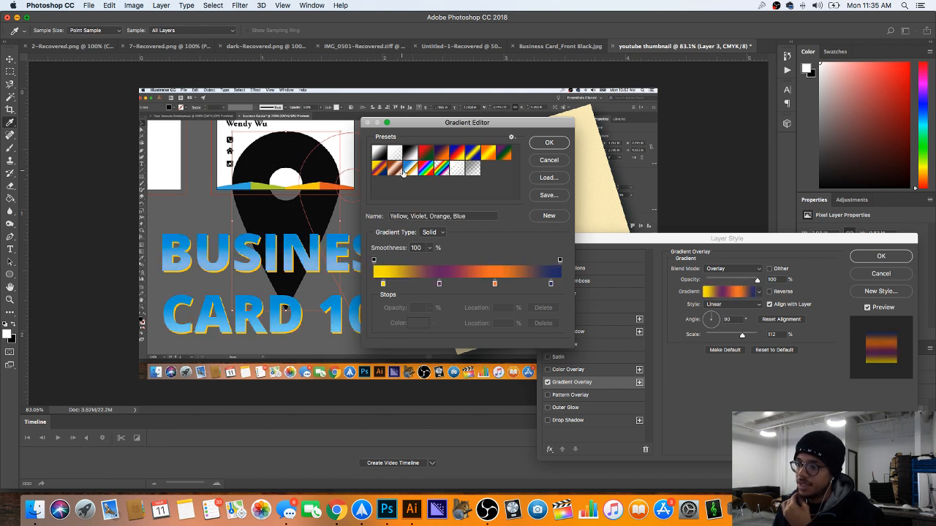
pyautogui.click(427, 169)
pyautogui.click(443, 168)
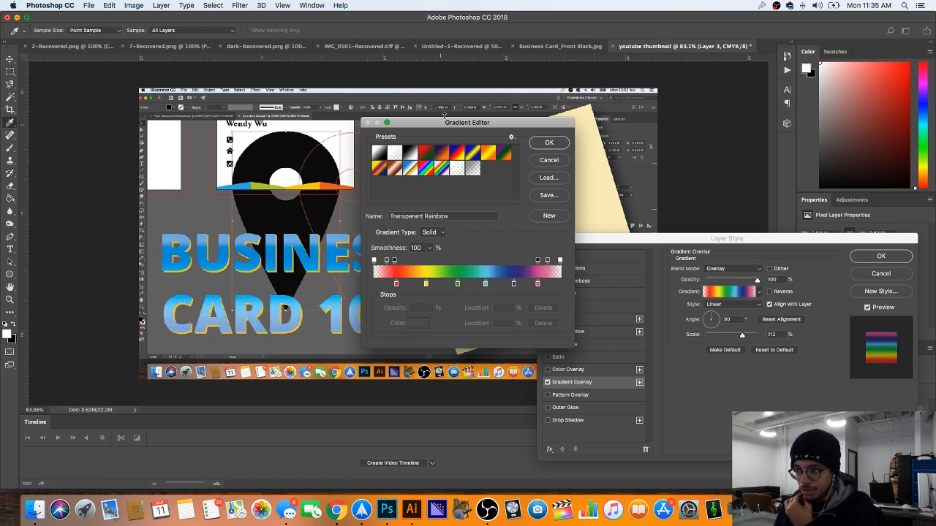
pyautogui.moveTo(443, 116); pyautogui.dragTo(634, 132)
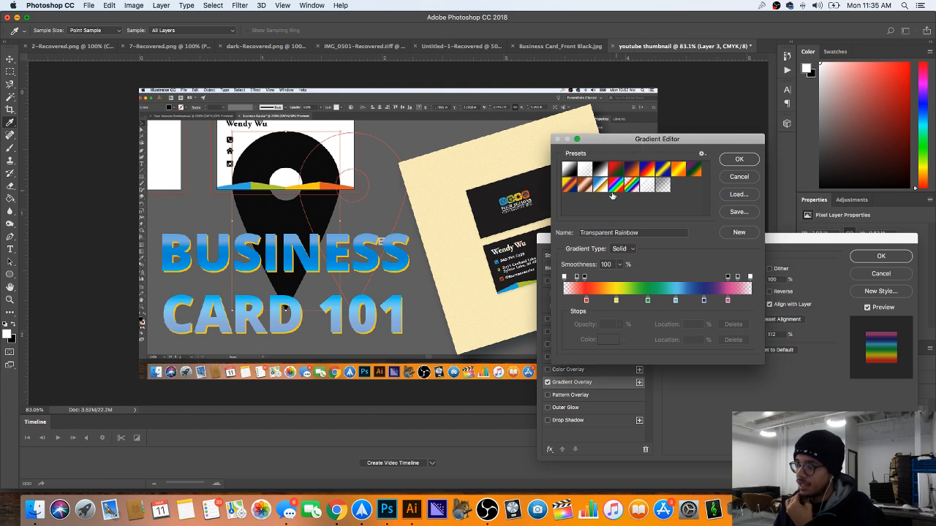
pyautogui.click(571, 187)
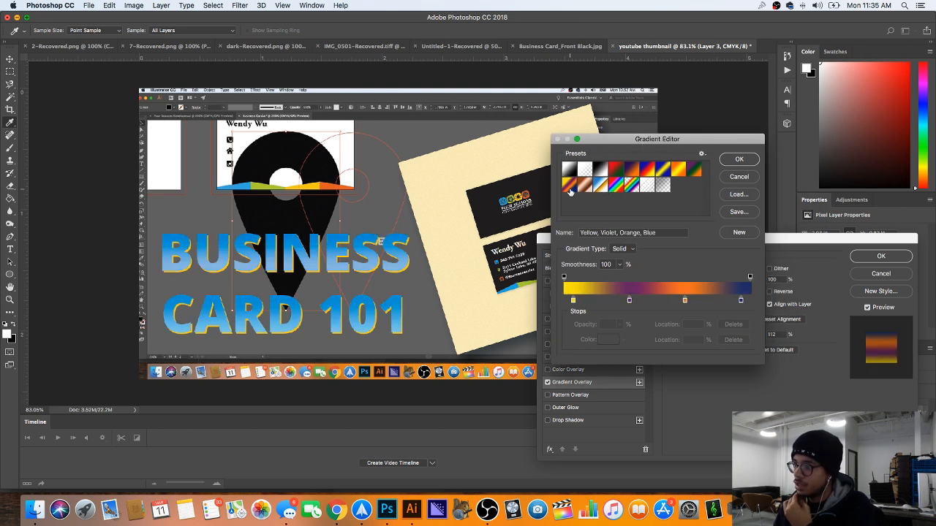
# Step: Choose the Blue, Yellow, Blue preset for the title's Gradient Overlay and apply the layer style
pyautogui.click(657, 171)
pyautogui.click(739, 160)
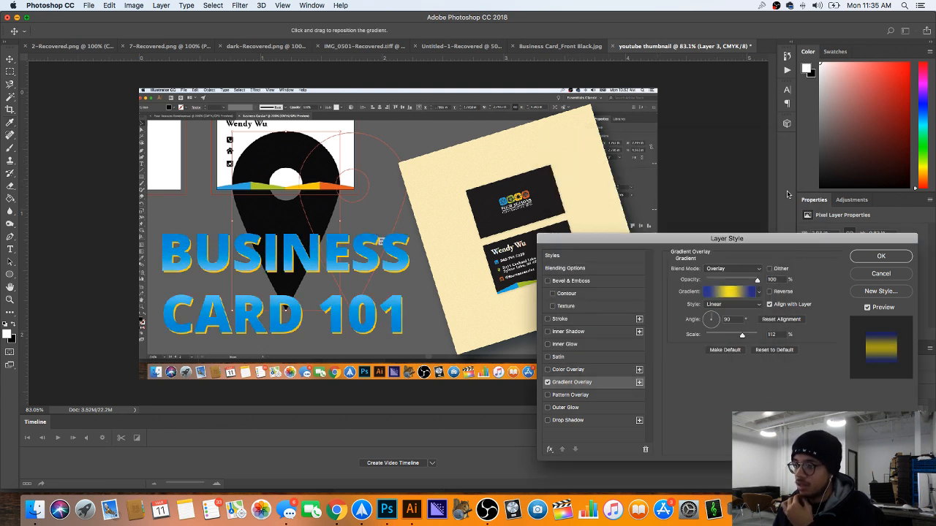
pyautogui.click(879, 258)
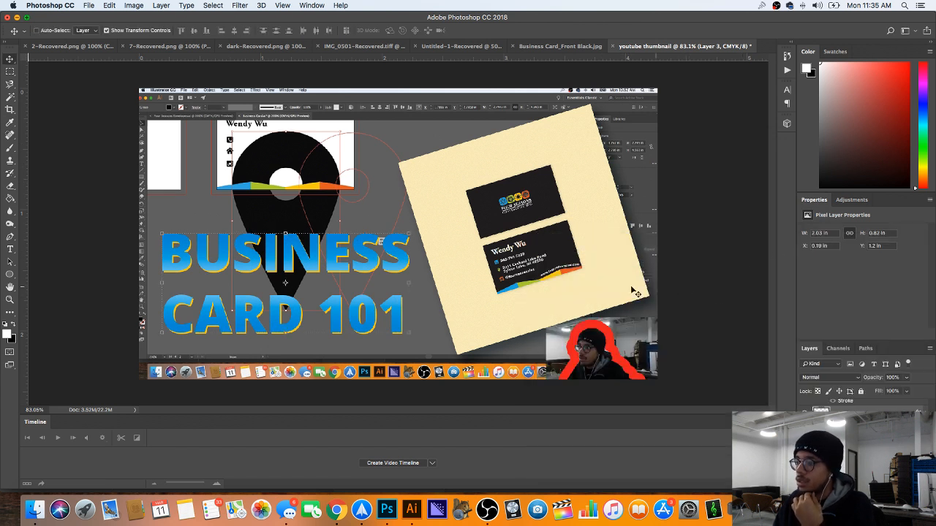
# Step: Flatten the image and convert the Background into a regular layer with the default name Layer 0
pyautogui.click(285, 309)
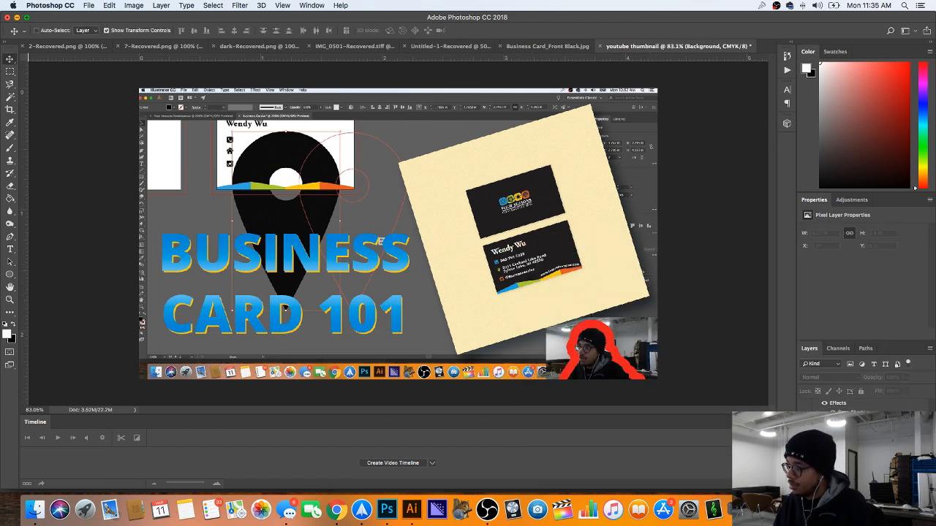
pyautogui.rightClick(848, 454)
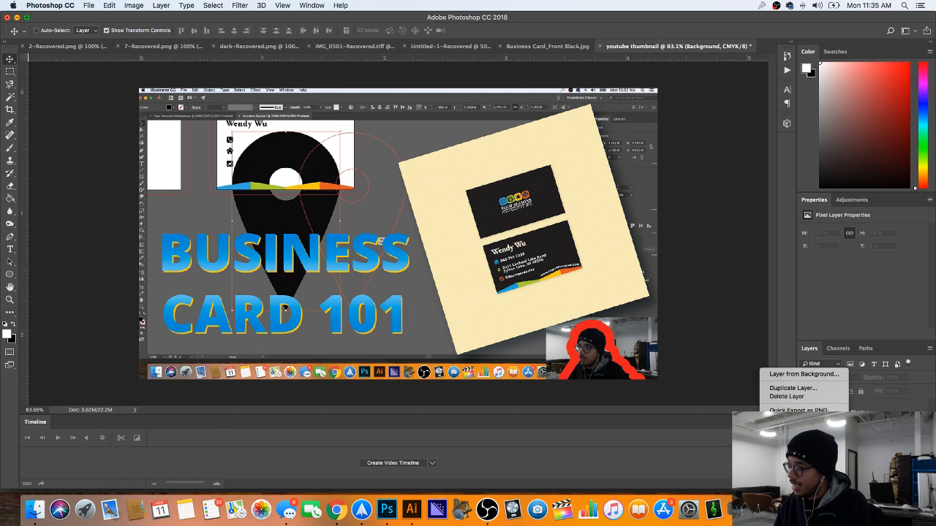
pyautogui.click(791, 477)
pyautogui.click(548, 174)
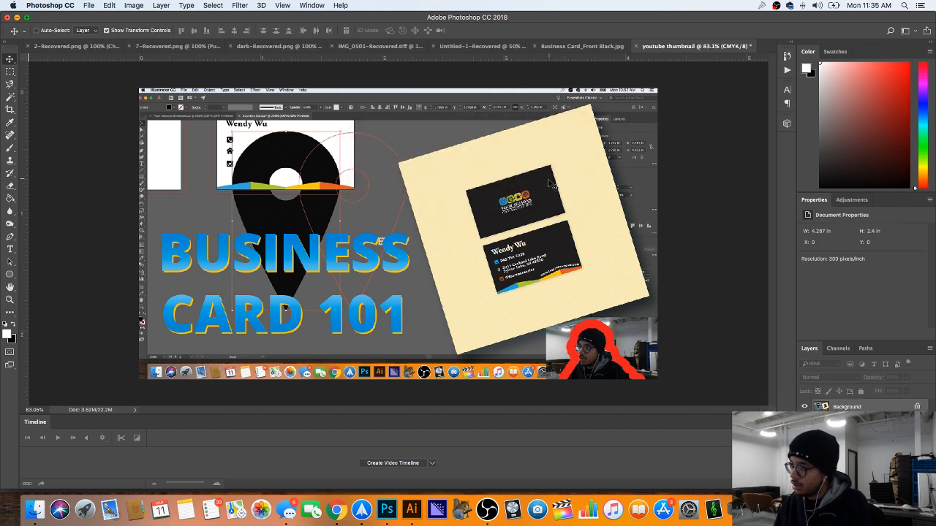
pyautogui.doubleClick(841, 406)
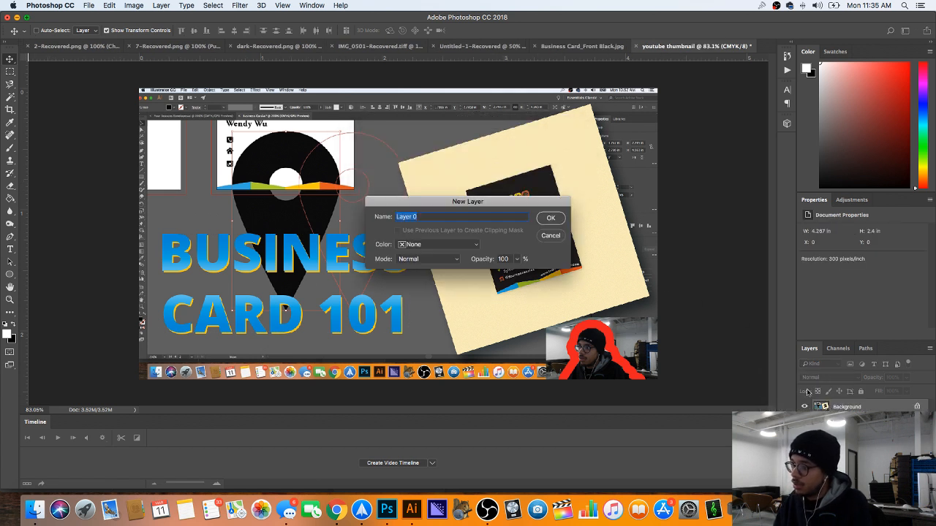
pyautogui.click(545, 217)
# Step: Convert the thumbnail's color mode to RGB Color
pyautogui.click(135, 5)
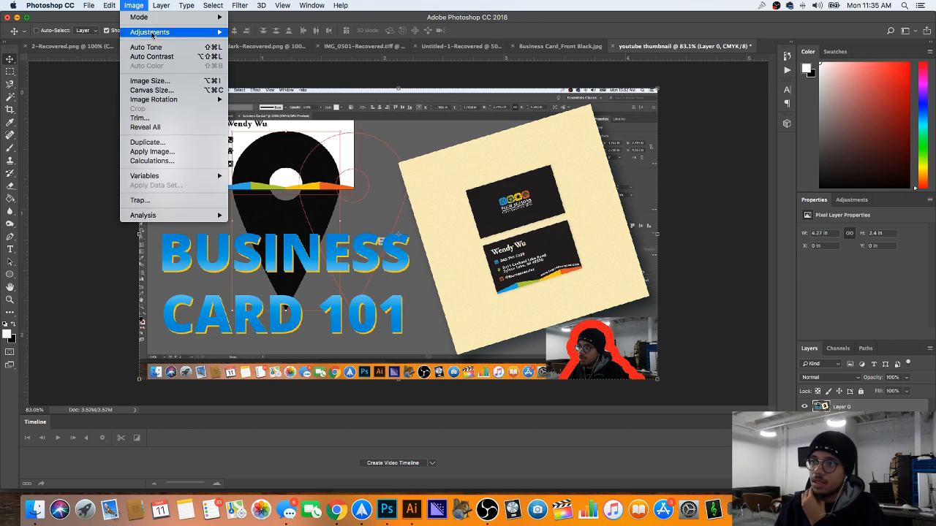
pyautogui.moveTo(153, 34)
pyautogui.click(144, 5)
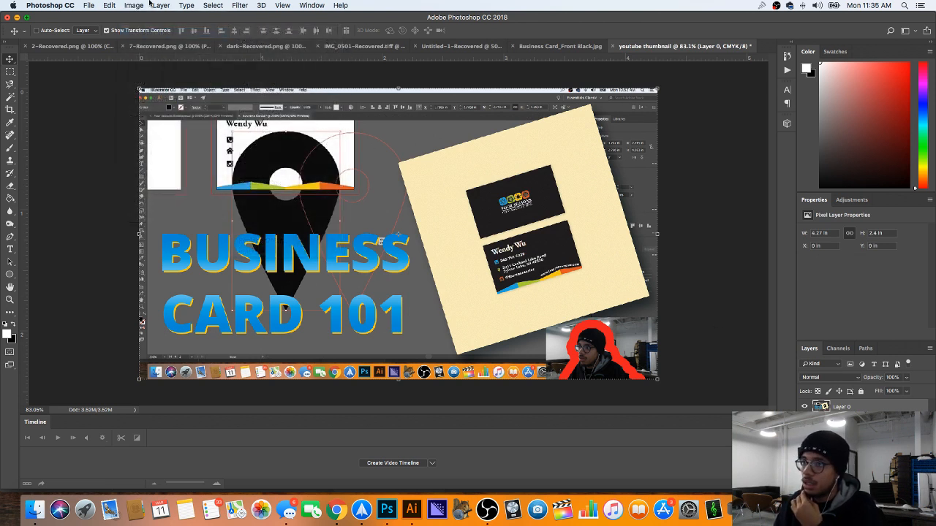
pyautogui.click(145, 5)
pyautogui.moveTo(151, 18)
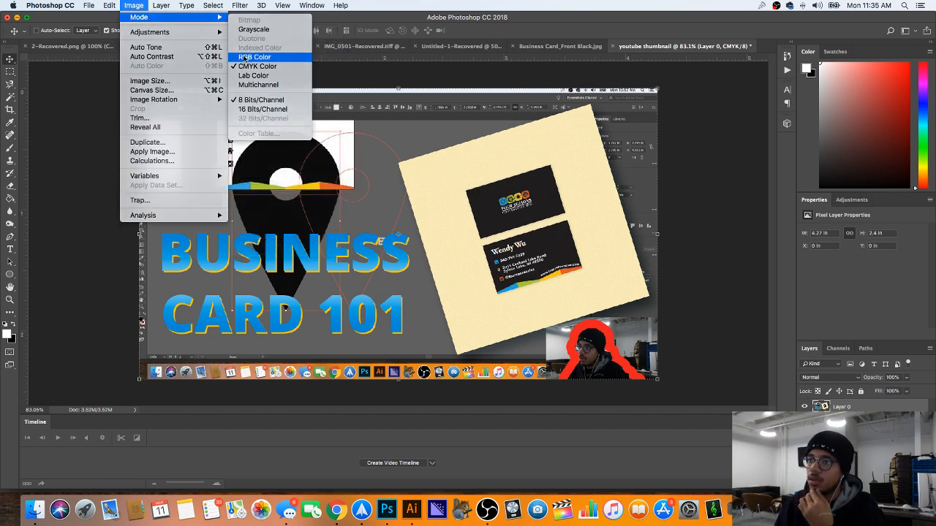
pyautogui.click(254, 56)
# Step: Apply a Vibrance adjustment of +41 to the flattened thumbnail layer
pyautogui.click(134, 6)
pyautogui.moveTo(153, 33)
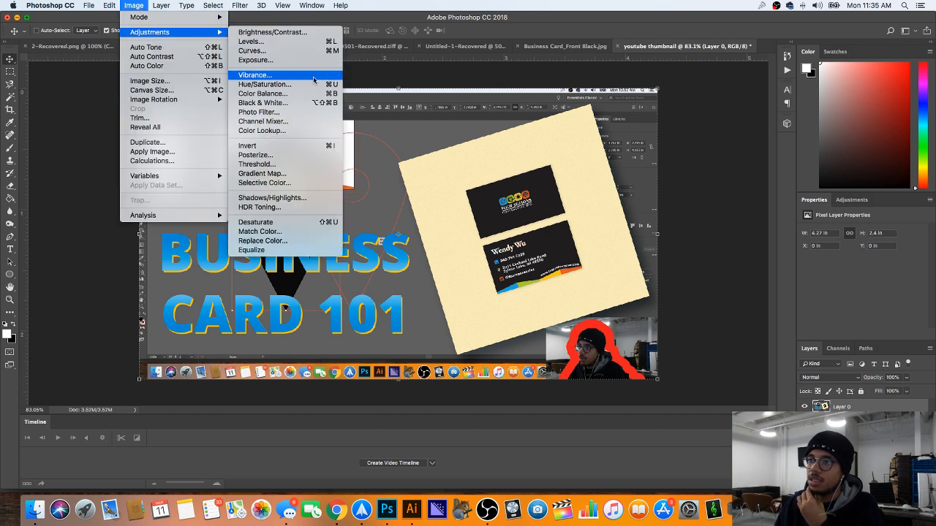
pyautogui.click(249, 71)
pyautogui.moveTo(469, 176)
pyautogui.mouseDown()
pyautogui.moveTo(521, 174)
pyautogui.moveTo(472, 174)
pyautogui.mouseUp()
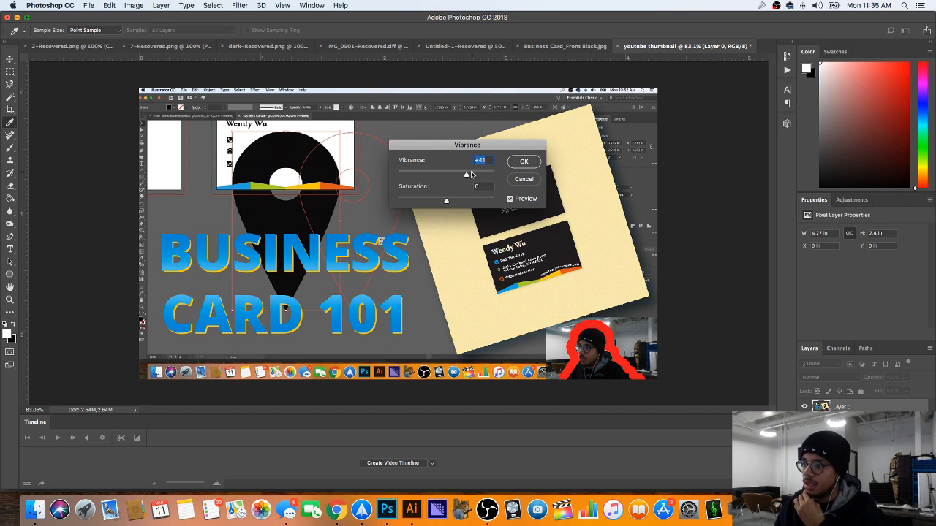
pyautogui.click(524, 161)
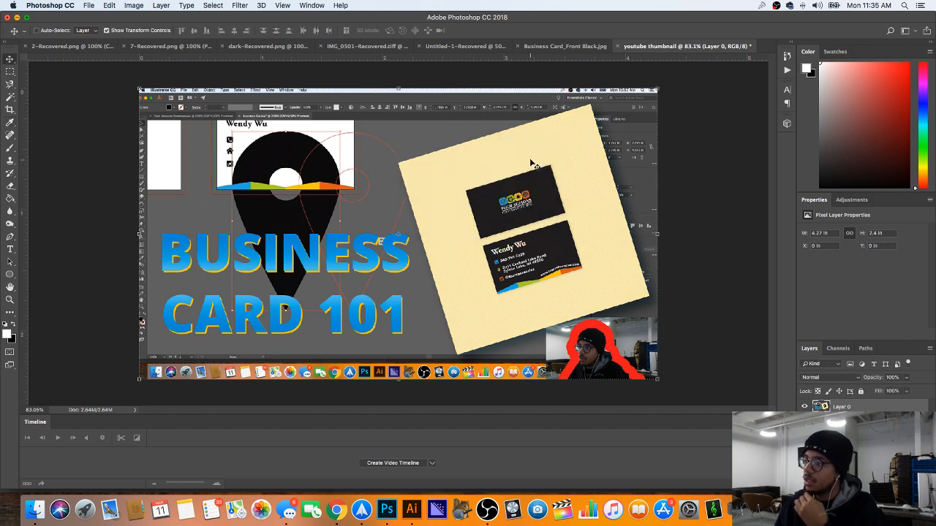
# Step: Apply a Levels adjustment to the flattened layer with input levels of 8, 1.16 and 227
pyautogui.click(133, 5)
pyautogui.moveTo(146, 32)
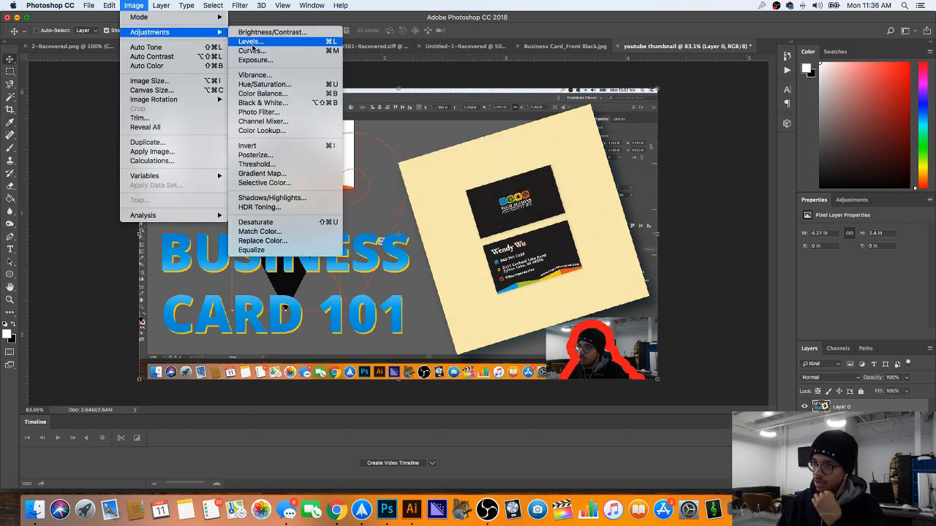
pyautogui.click(251, 42)
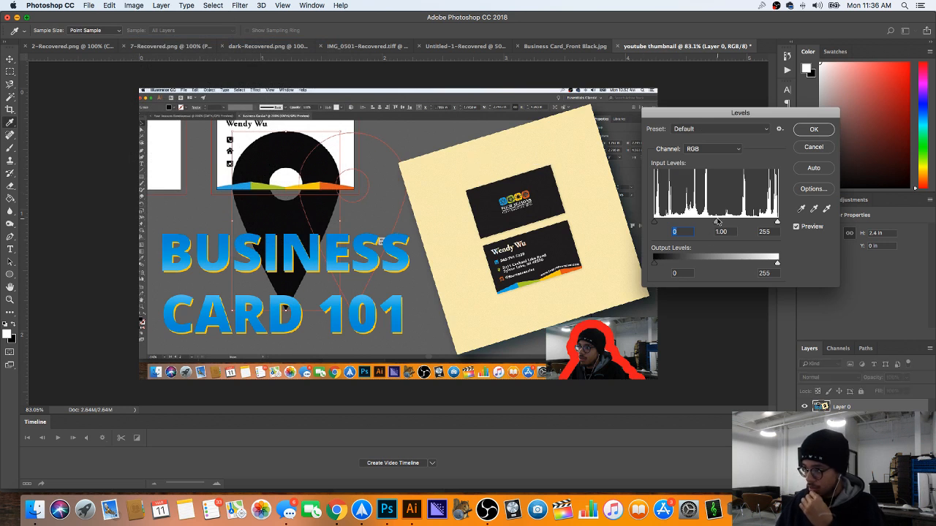
pyautogui.moveTo(717, 222); pyautogui.dragTo(657, 223)
pyautogui.moveTo(777, 222); pyautogui.dragTo(768, 222)
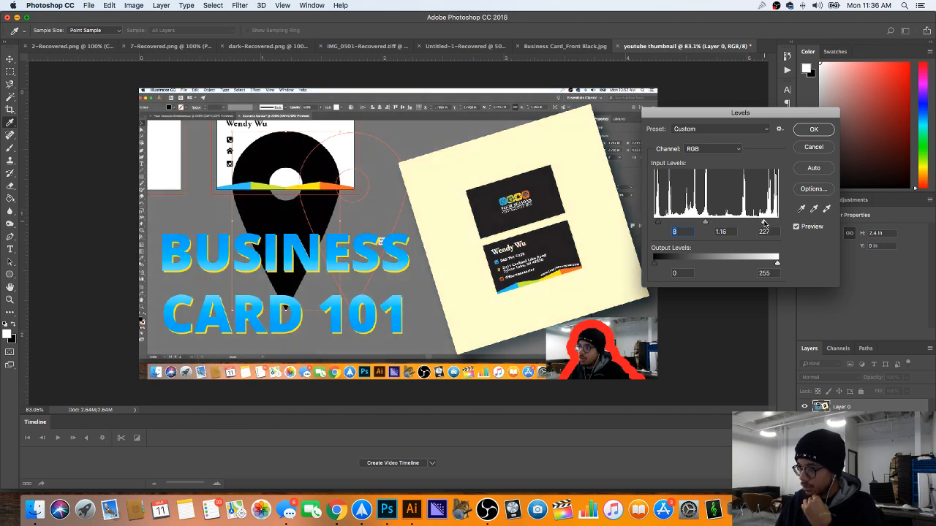
pyautogui.click(812, 131)
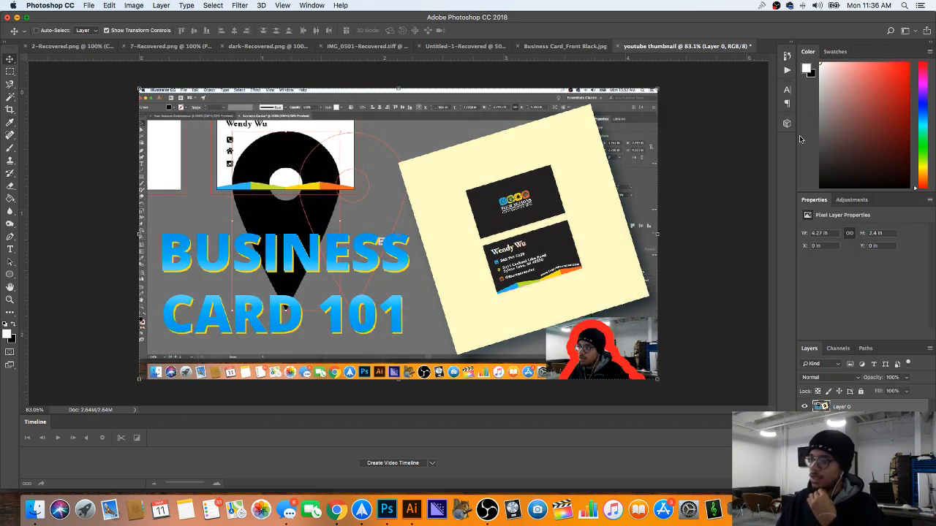
# Step: Apply the Sharpen filter to the flattened thumbnail layer
pyautogui.click(235, 4)
pyautogui.moveTo(257, 176)
pyautogui.click(391, 185)
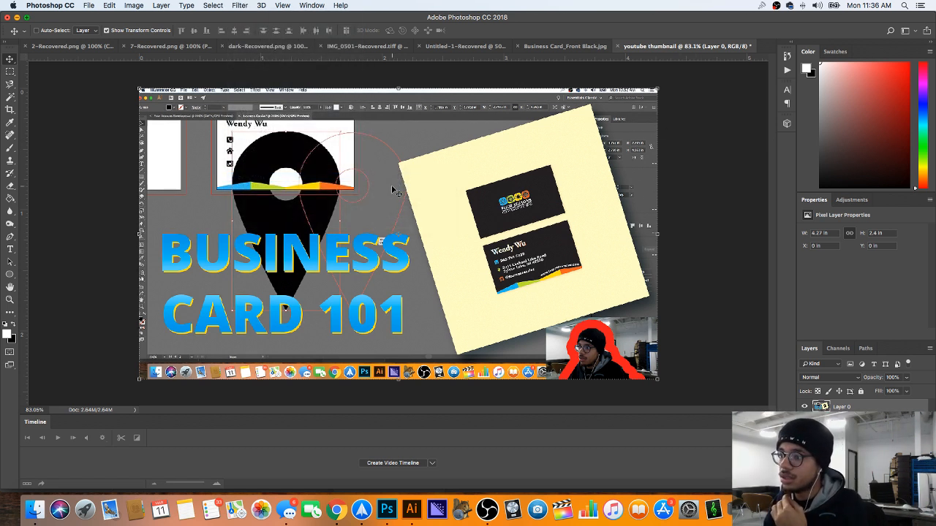
# Step: Save the document in Downloads as the Photoshop file "youtube thumbnail .psd" with Maximize Compatibility on
pyautogui.click(88, 5)
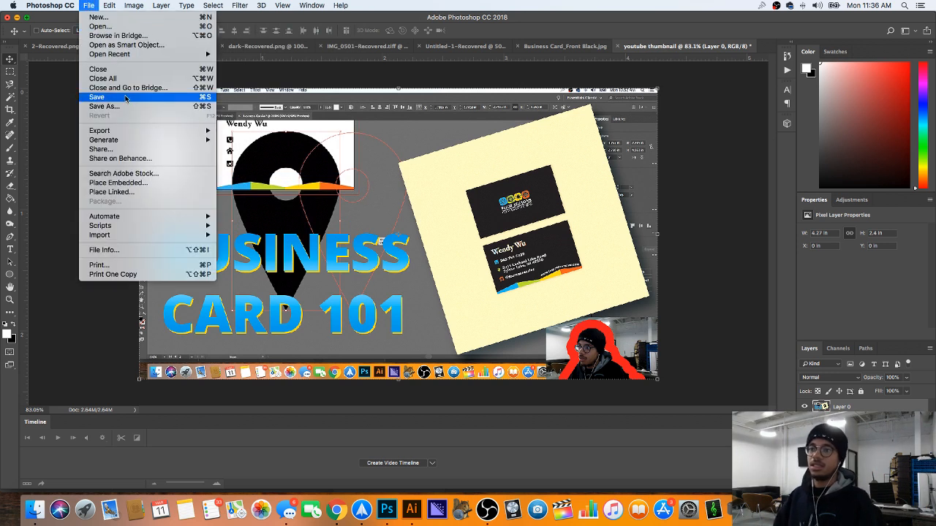
pyautogui.click(126, 106)
pyautogui.write('you')
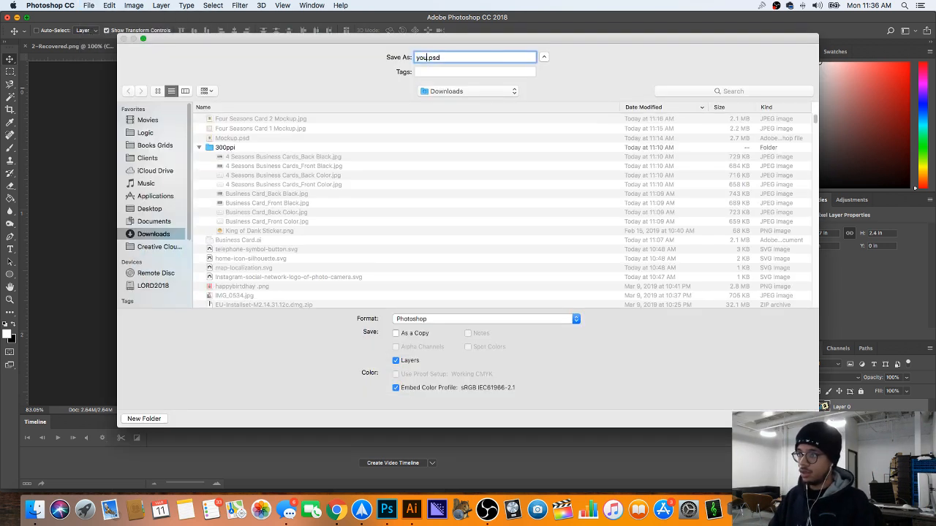
pyautogui.write('tube thumbn')
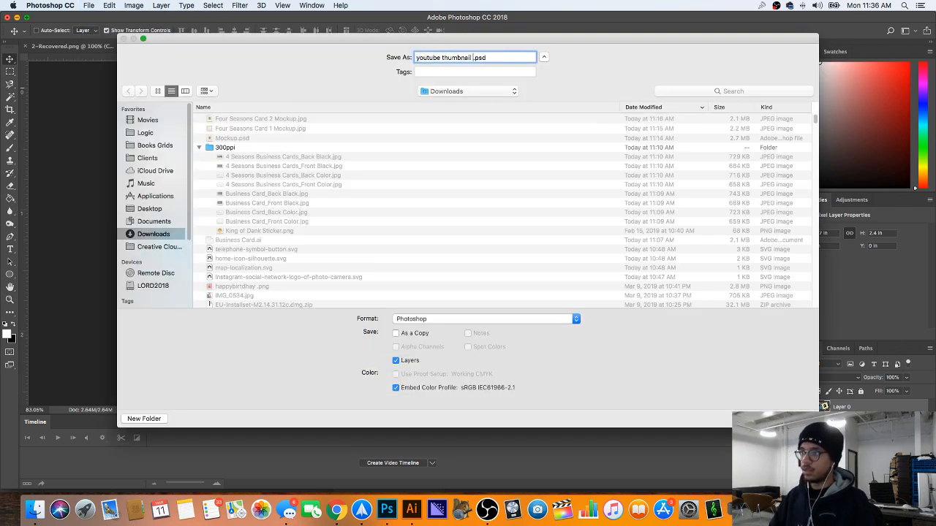
pyautogui.write('ail')
pyautogui.press('Return')
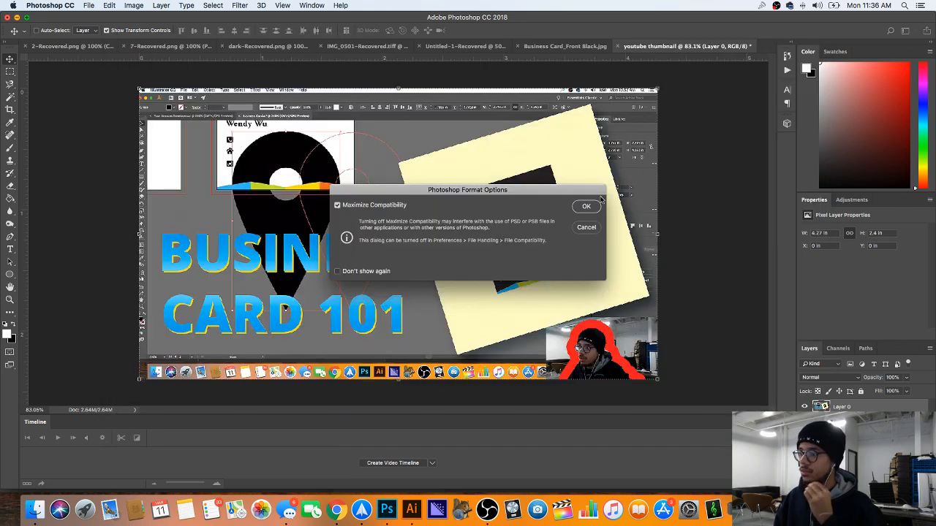
pyautogui.click(585, 207)
# Step: Quick-export the thumbnail as the PNG file "youtube thumbnail .png" in the Downloads folder
pyautogui.click(89, 5)
pyautogui.moveTo(109, 130)
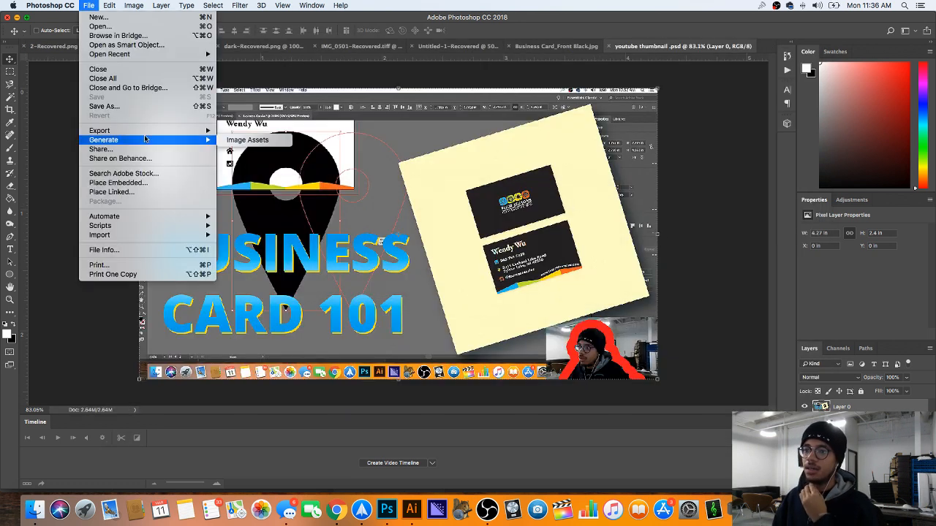
pyautogui.click(233, 131)
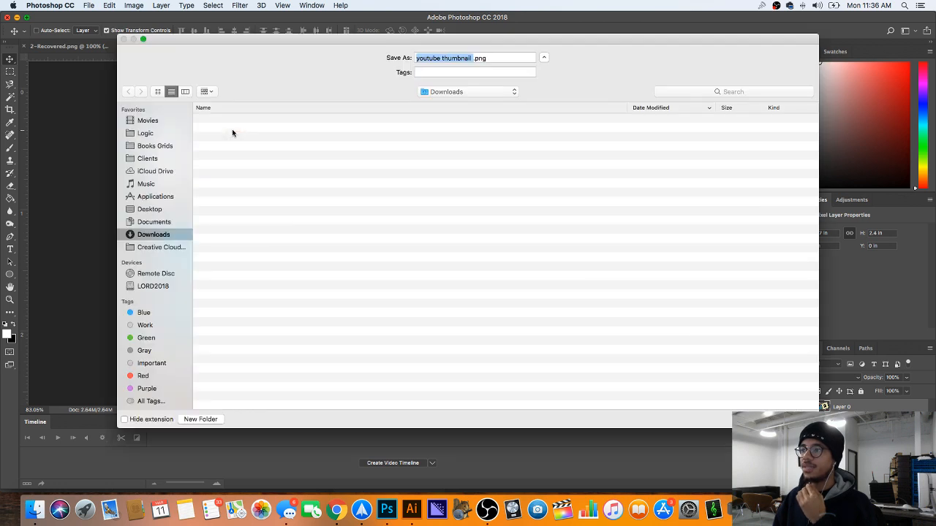
pyautogui.press('Return')
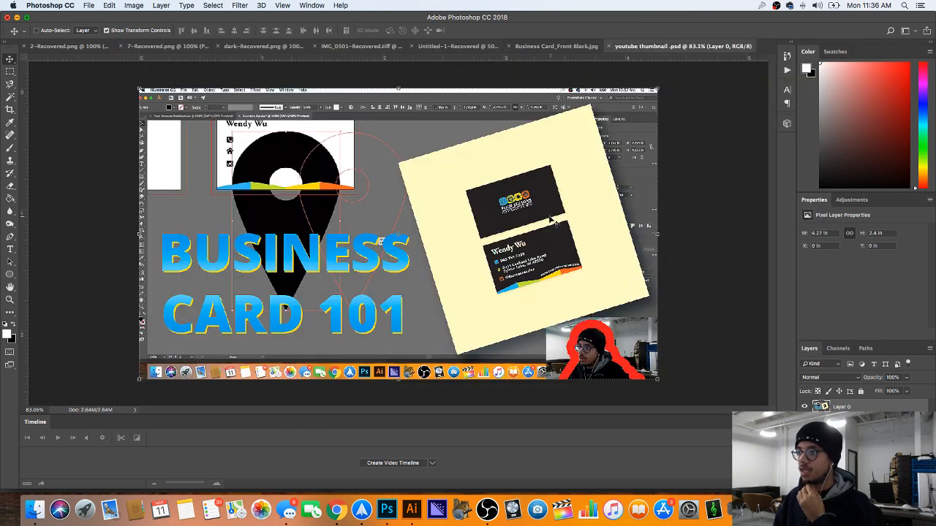
# Step: Switch to the YouTube upload page in Chrome and set "youtube thumbnail .png" from Downloads as the video's custom thumbnail
pyautogui.click(342, 515)
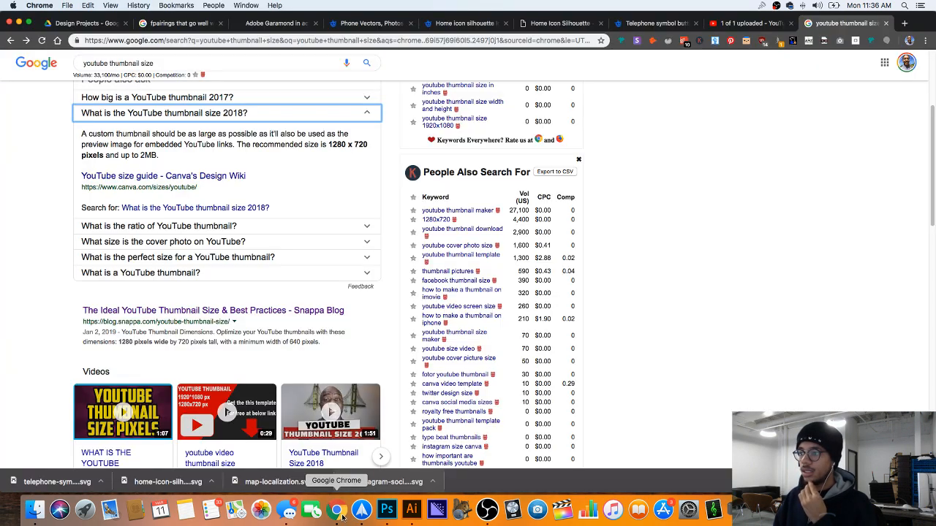
pyautogui.click(737, 23)
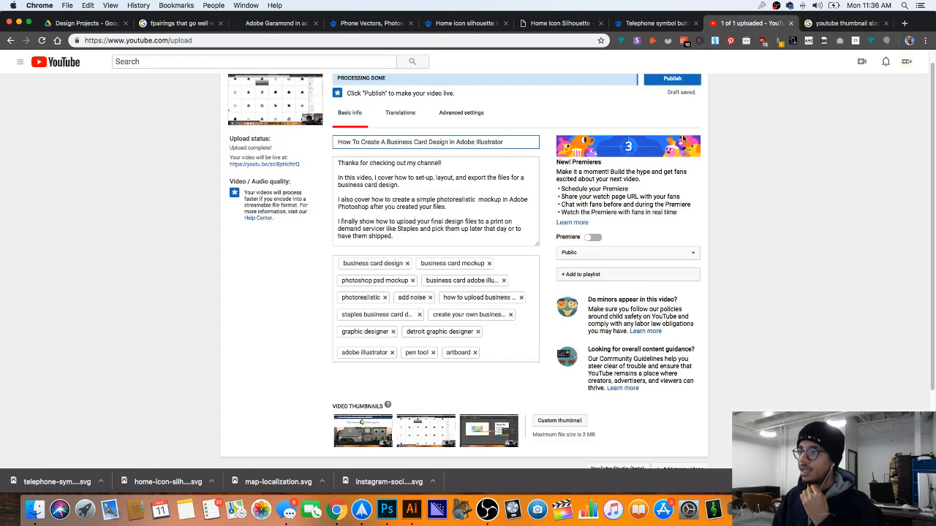
pyautogui.scroll(-2, 683, 139)
pyautogui.scroll(3, 682, 140)
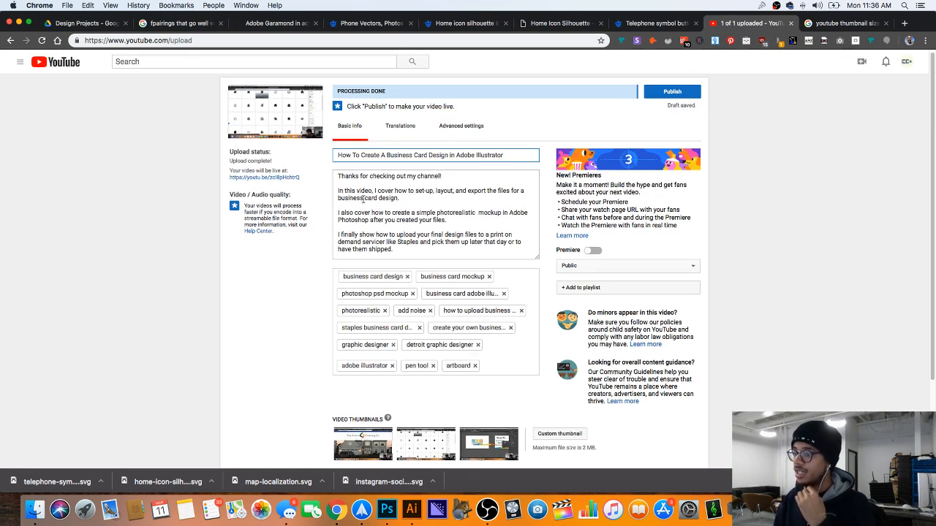
pyautogui.scroll(-3, 358, 219)
pyautogui.moveTo(451, 360)
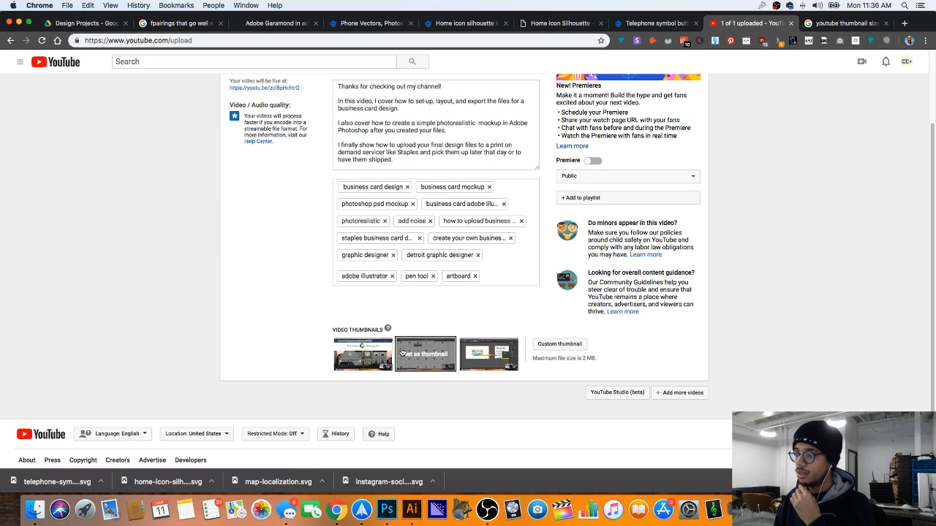
pyautogui.click(554, 345)
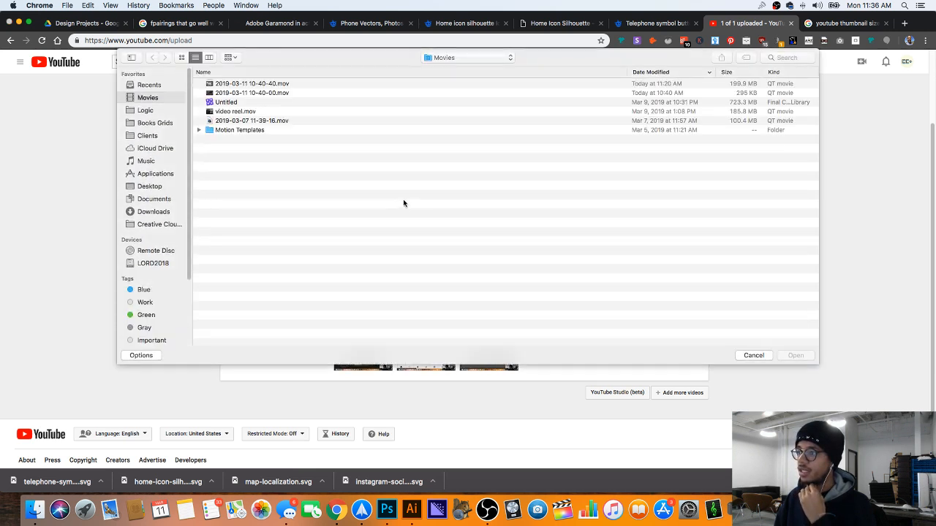
pyautogui.click(161, 211)
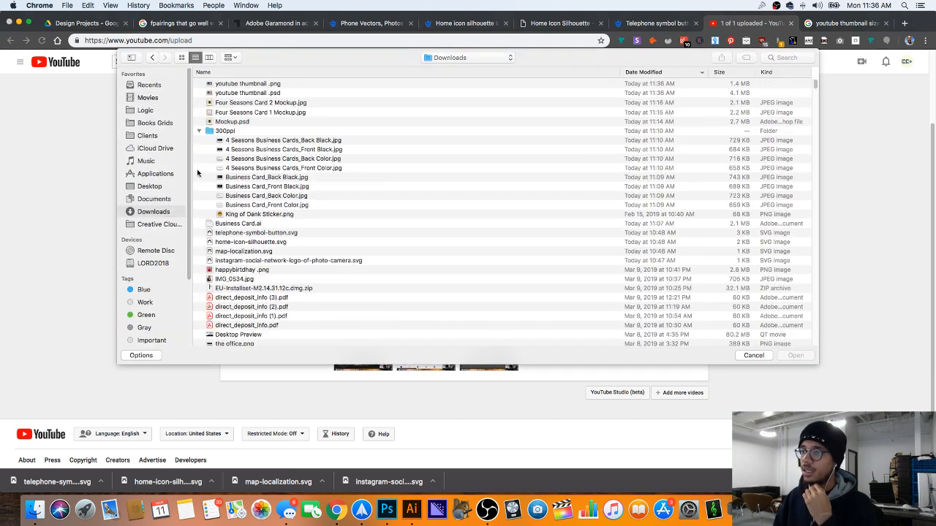
pyautogui.doubleClick(290, 86)
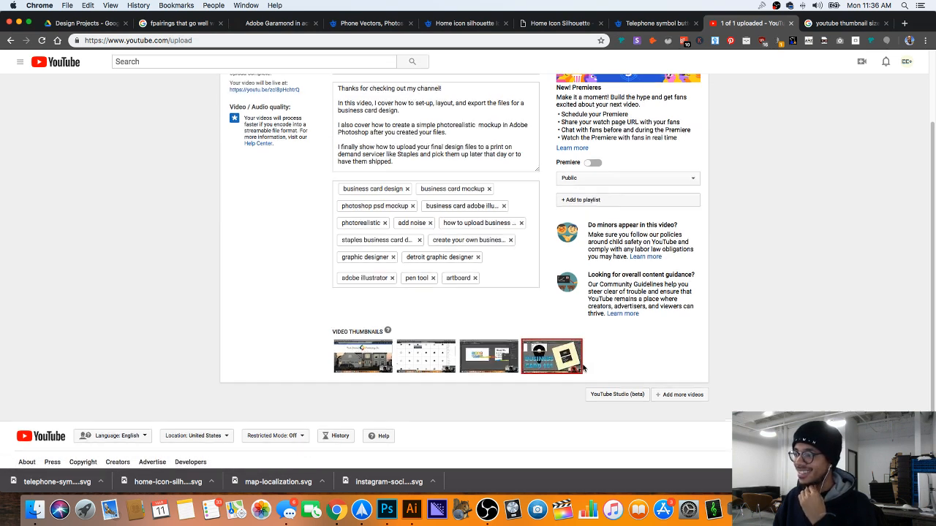
# Step: Edit the video description: remove the extra space before "mockup", change "you created" to "you've created", append "in Adobe Illustrator" after "files" and ".com" after "Staples"
pyautogui.scroll(3, 571, 369)
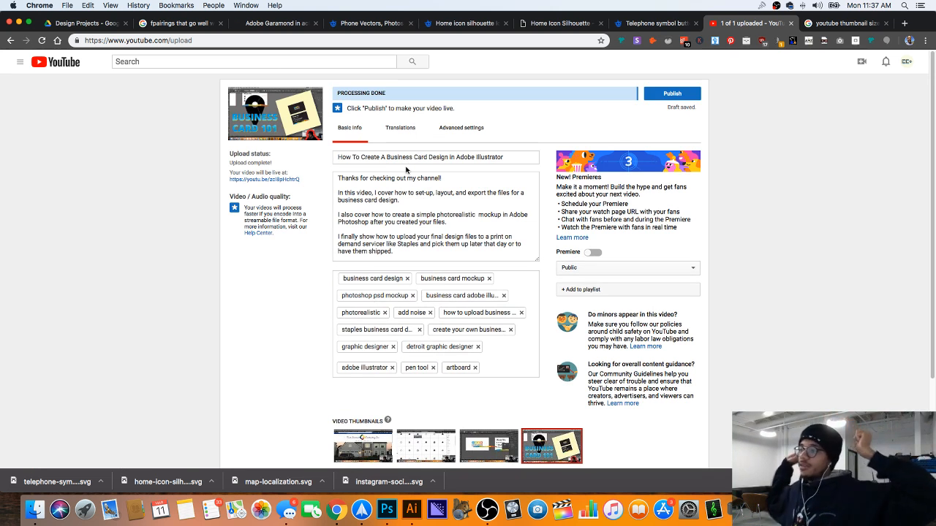
pyautogui.click(478, 216)
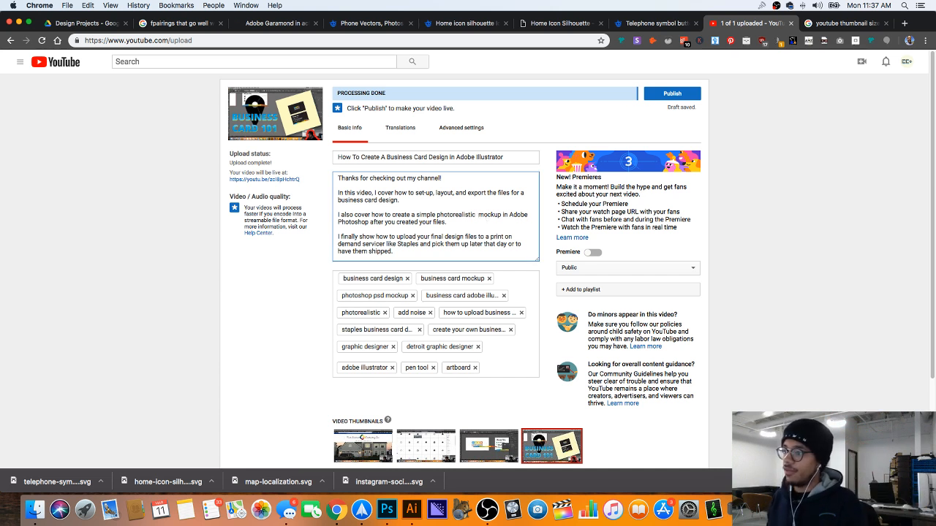
pyautogui.press('BackSpace')
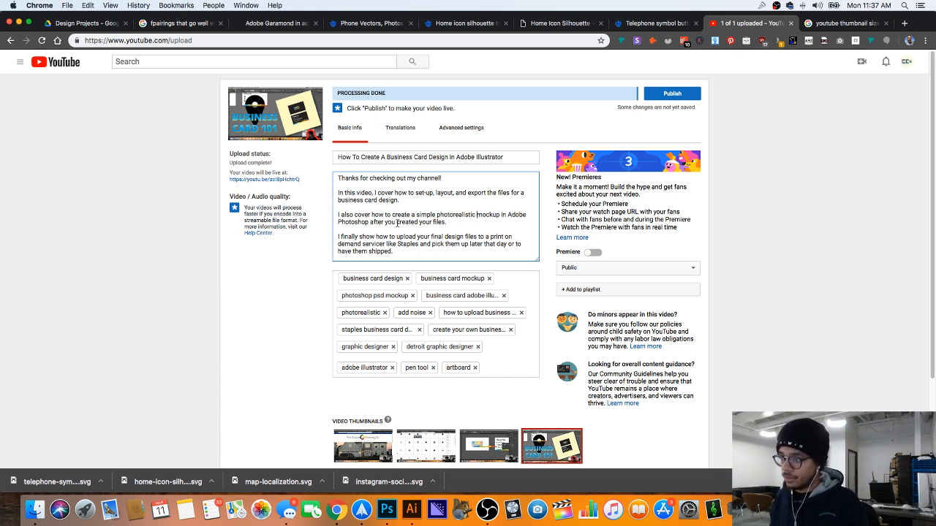
pyautogui.write("'ve")
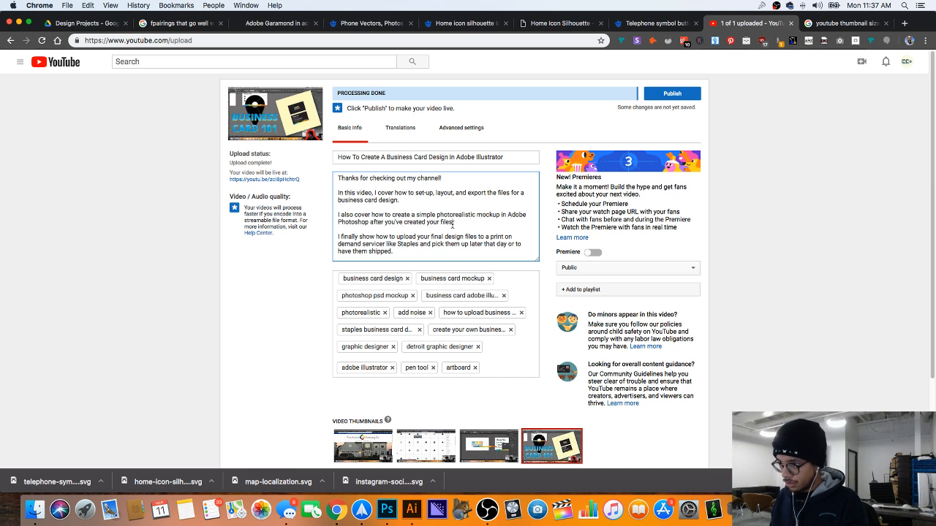
pyautogui.write(' in Adobe')
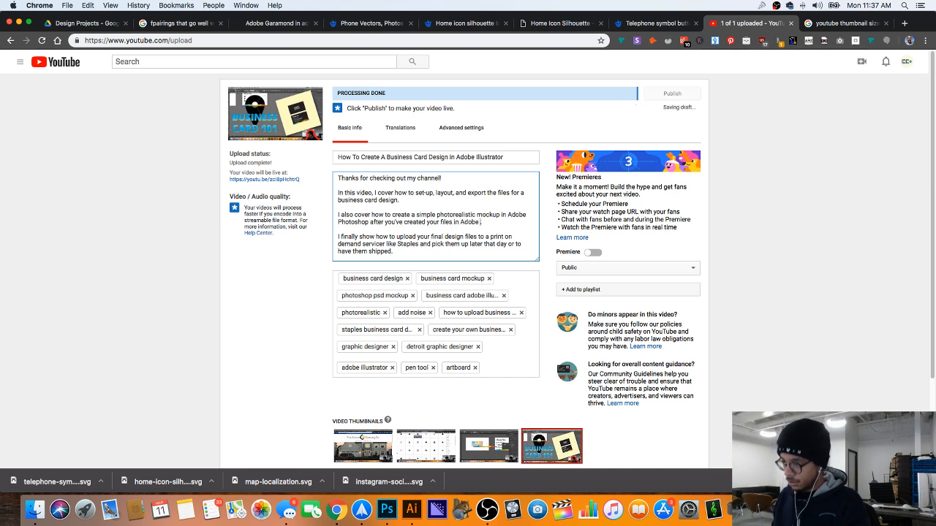
pyautogui.write(' Illustrator')
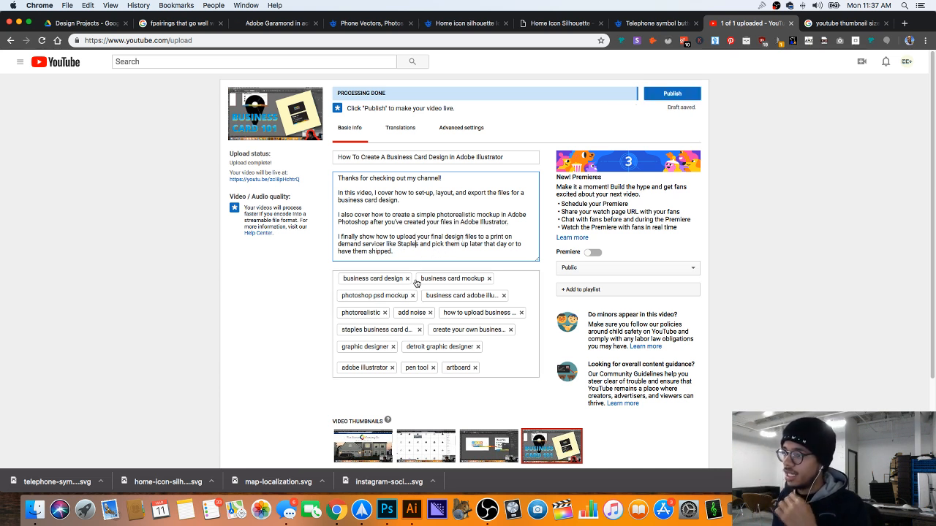
pyautogui.write('.com')
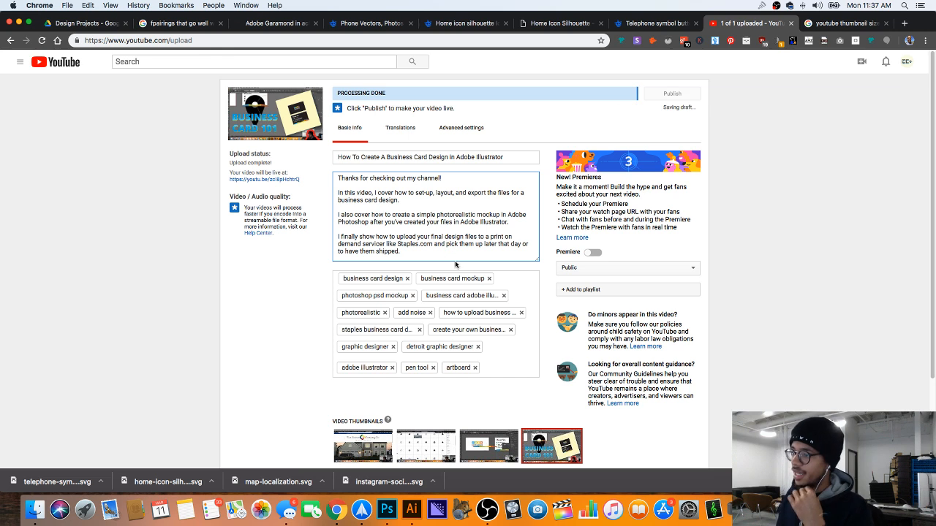
# Step: Set the video's category to Howto & Style in the advanced settings
pyautogui.scroll(-1, 468, 256)
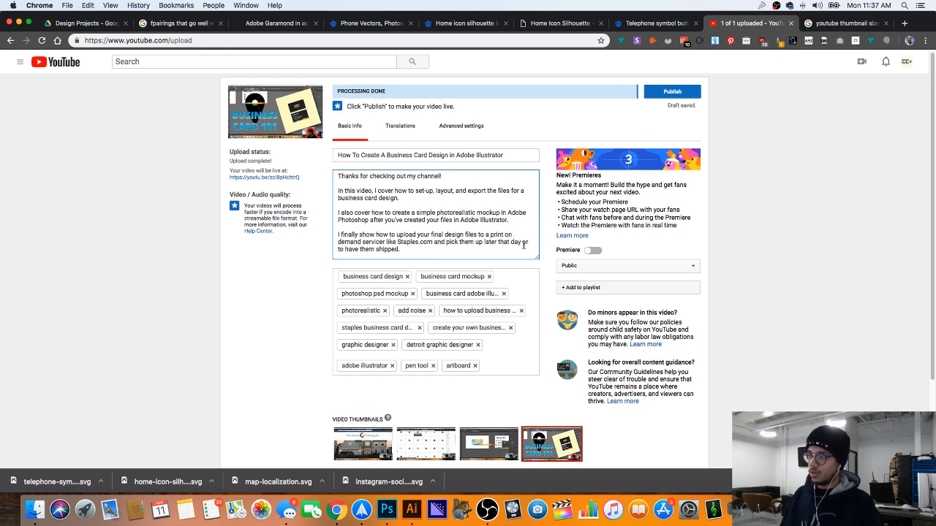
pyautogui.scroll(-3, 524, 245)
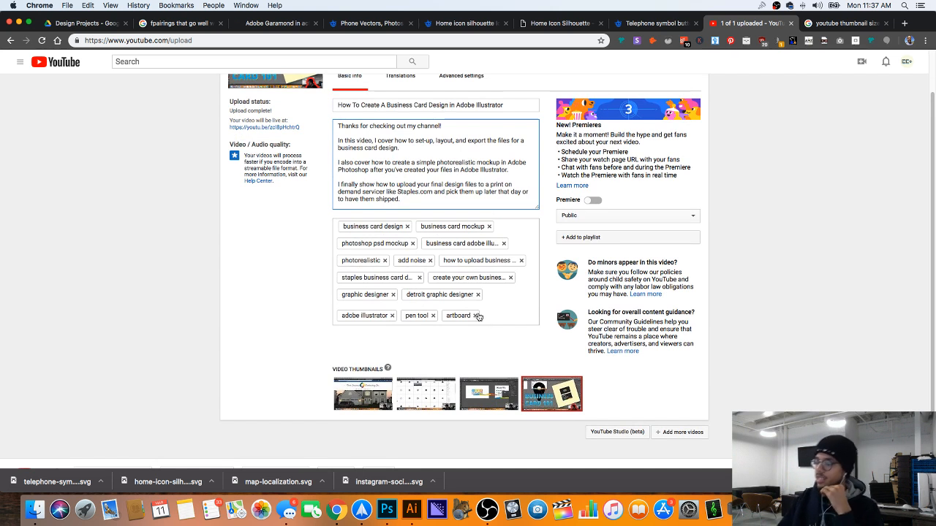
pyautogui.scroll(3, 475, 315)
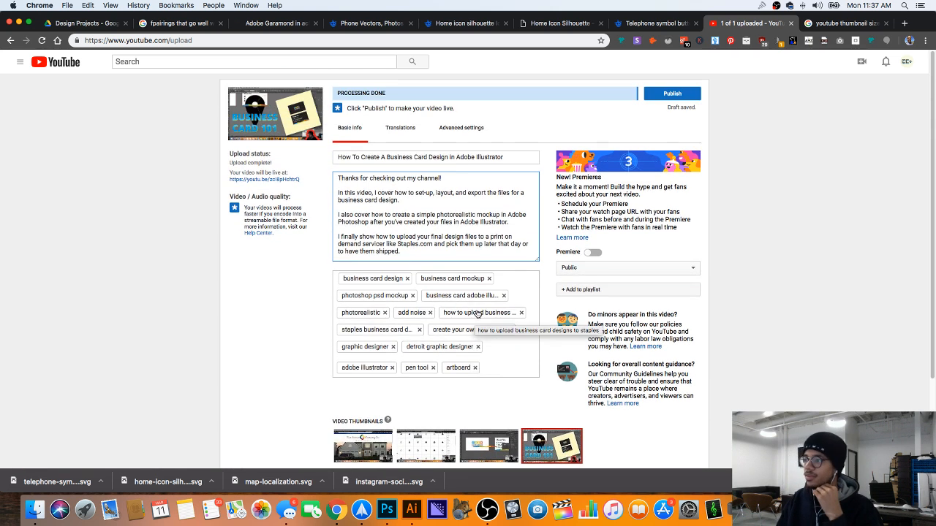
pyautogui.click(405, 133)
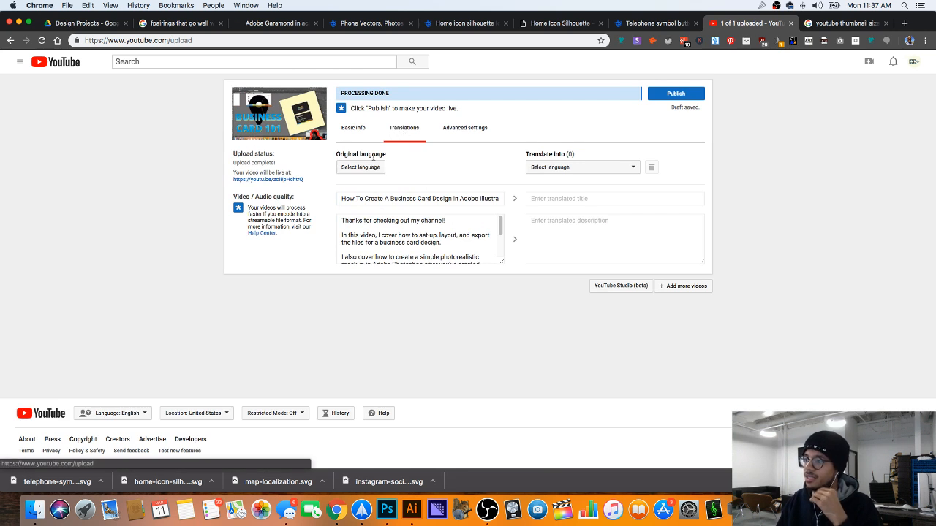
pyautogui.click(464, 130)
pyautogui.click(549, 171)
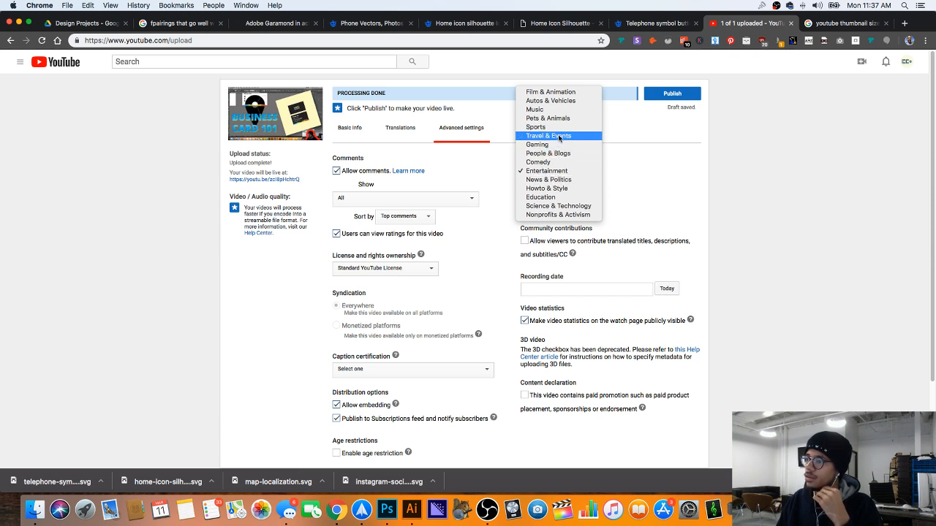
pyautogui.click(565, 188)
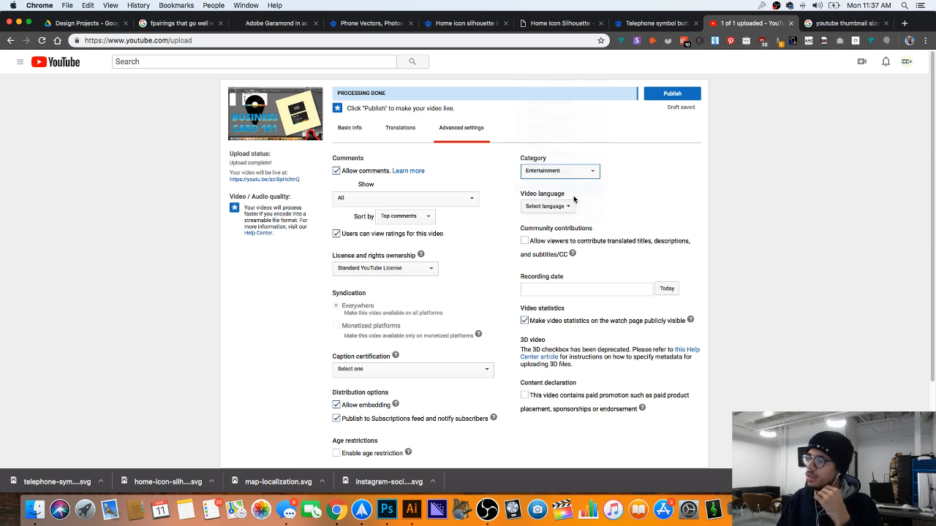
pyautogui.scroll(-1, 454, 190)
pyautogui.scroll(-1, 432, 190)
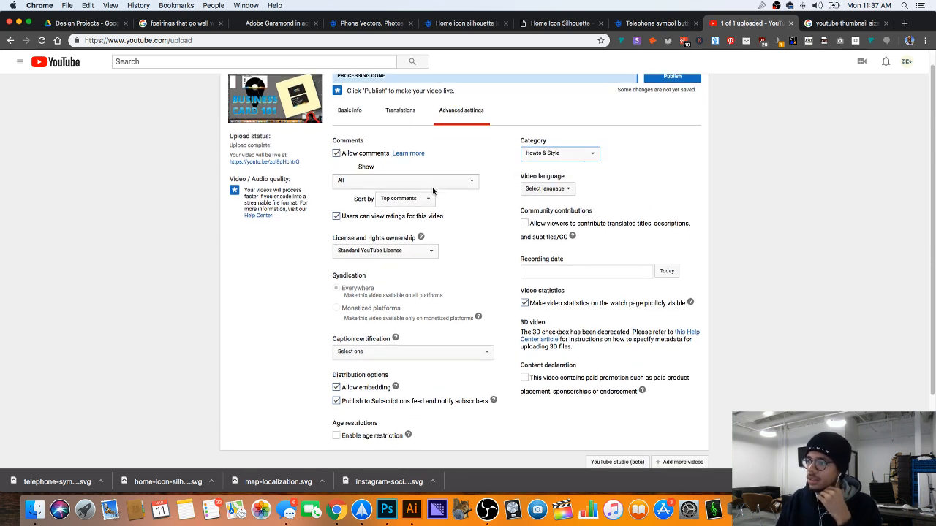
# Step: Publish the business card video and open its watch page
pyautogui.scroll(2, 436, 193)
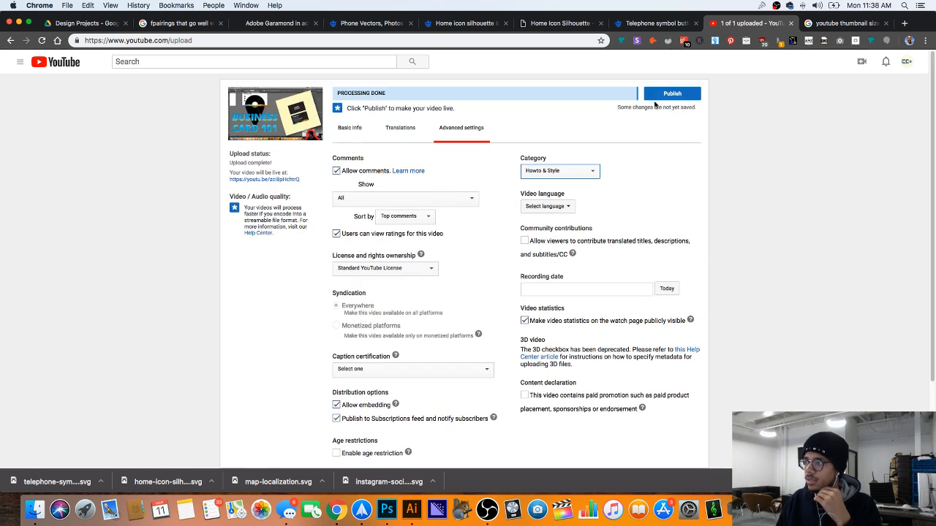
pyautogui.click(674, 95)
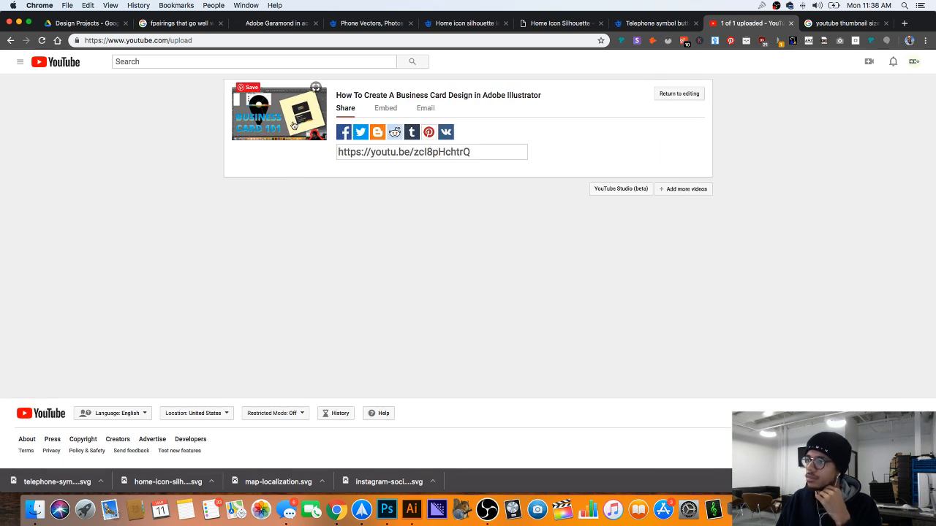
pyautogui.click(293, 125)
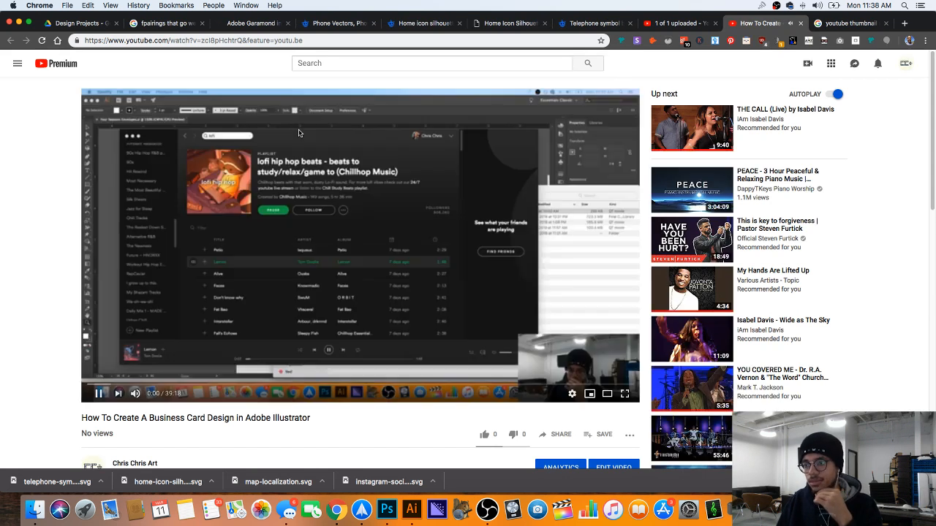
pyautogui.click(572, 393)
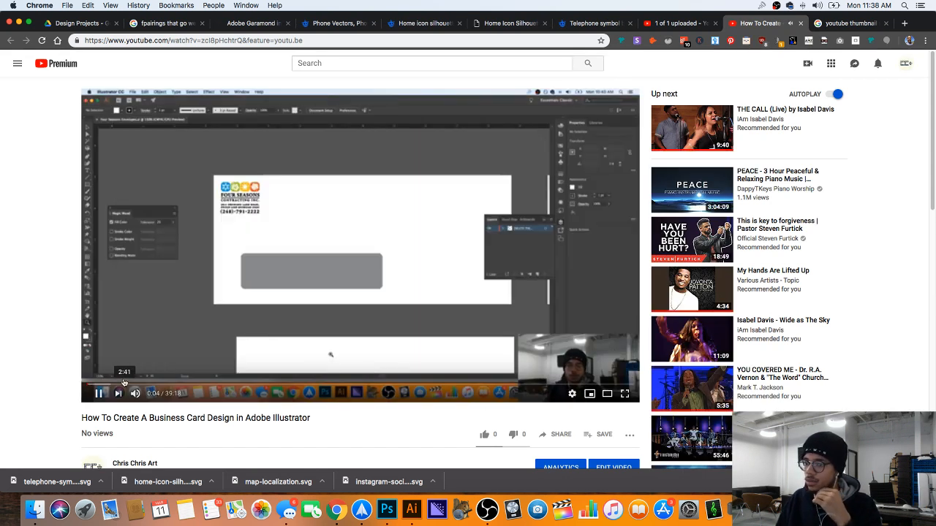
pyautogui.click(38, 512)
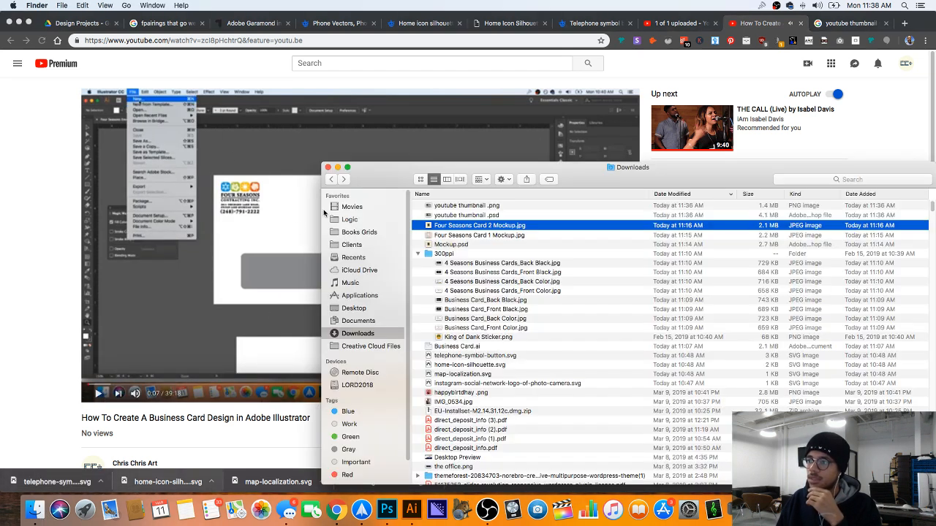
pyautogui.click(378, 132)
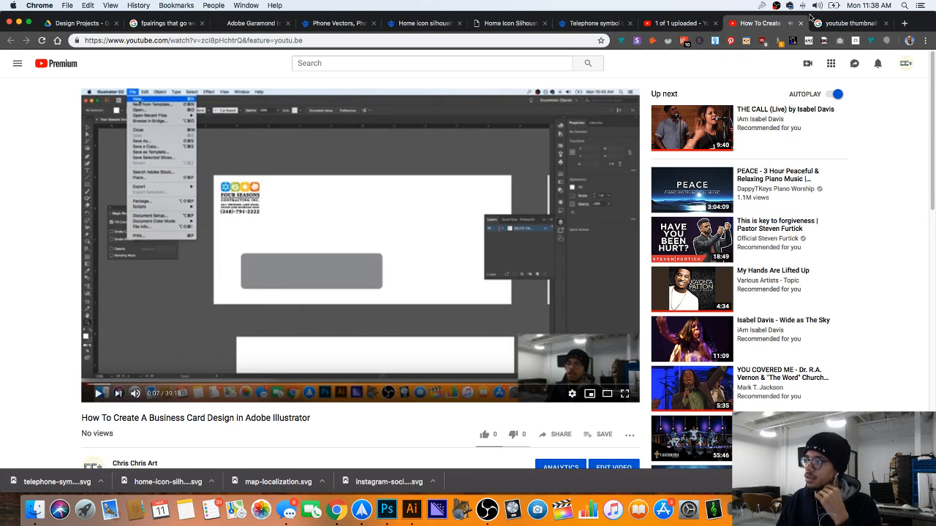